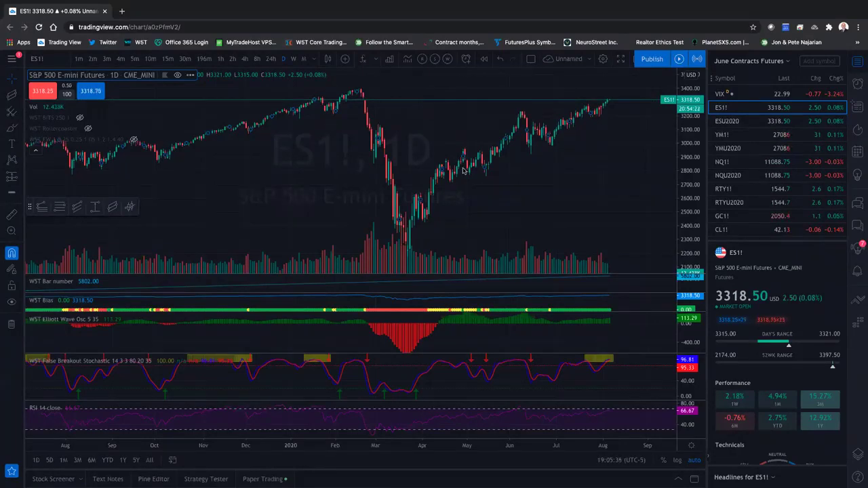
# - Hide the volume indicator on the S&P 500 E-mini daily chart
pyautogui.click(72, 108)
pyautogui.scroll(2, 81, 156)
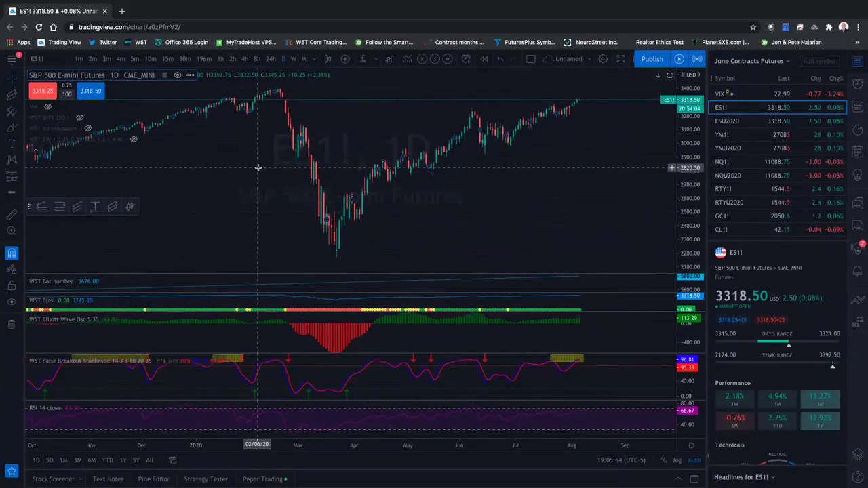
# - Draw a regression trend with the White Channel template from the 03/23/20 low to the latest daily bar
pyautogui.click(9, 99)
pyautogui.click(42, 235)
pyautogui.scroll(-2, 62, 429)
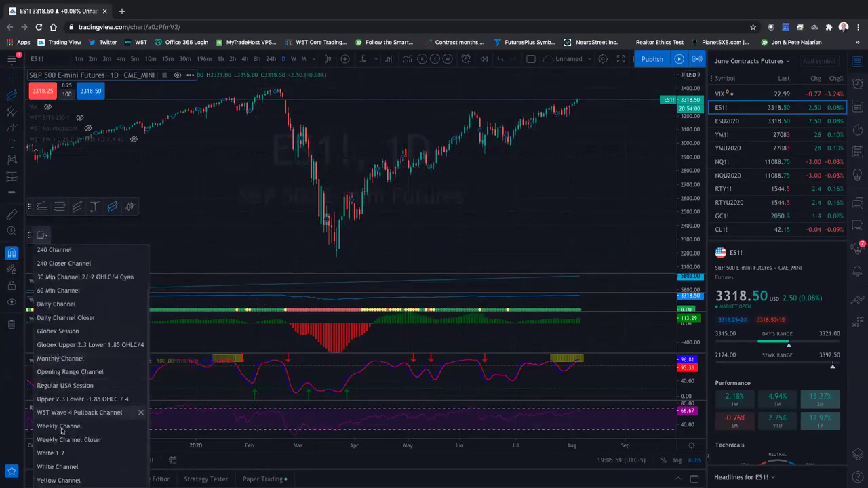
pyautogui.click(59, 466)
pyautogui.click(336, 250)
pyautogui.click(576, 100)
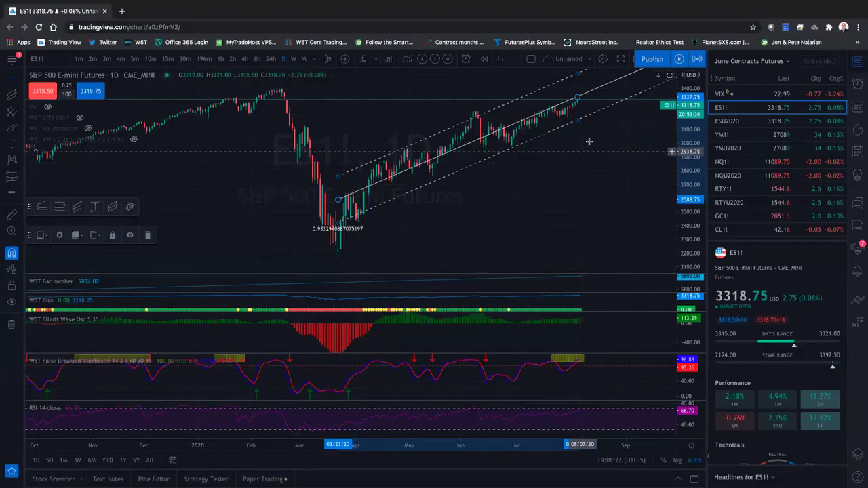
pyautogui.moveTo(602, 165); pyautogui.dragTo(531, 196)
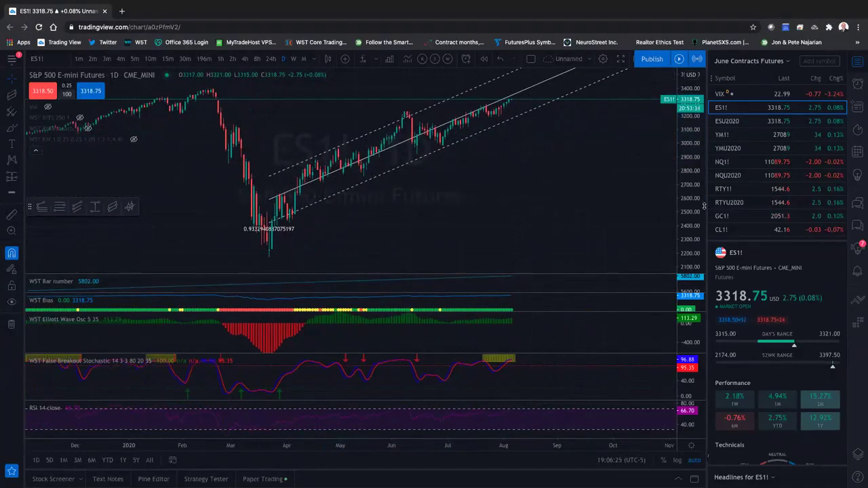
pyautogui.moveTo(511, 85); pyautogui.dragTo(460, 136)
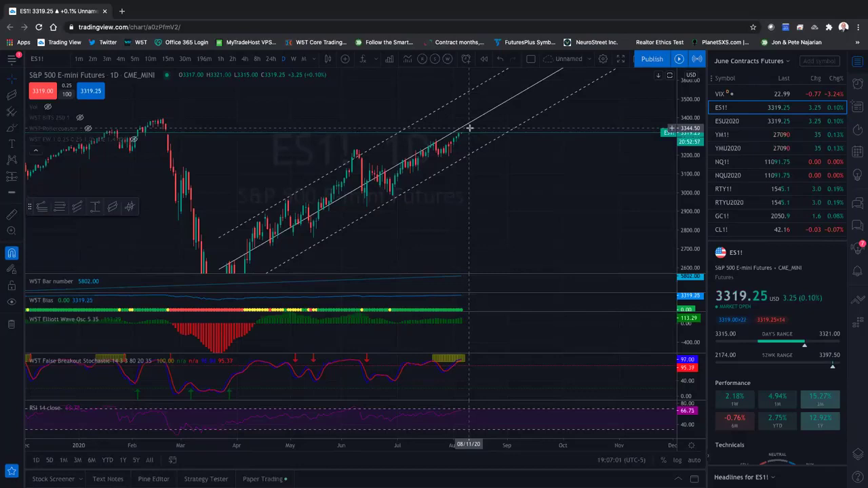
pyautogui.scroll(1, 469, 127)
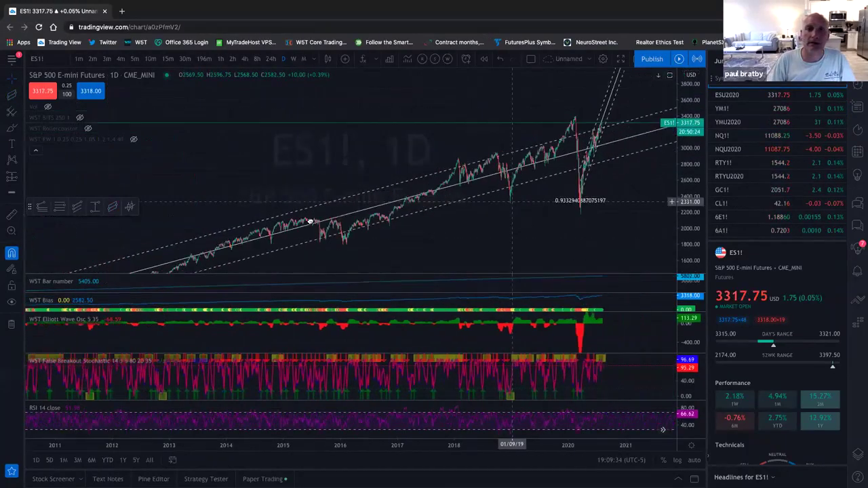
# - Move the end point of the long-term regression trend to the latest bar at 08/05/20
pyautogui.hscroll(5, 310, 222)
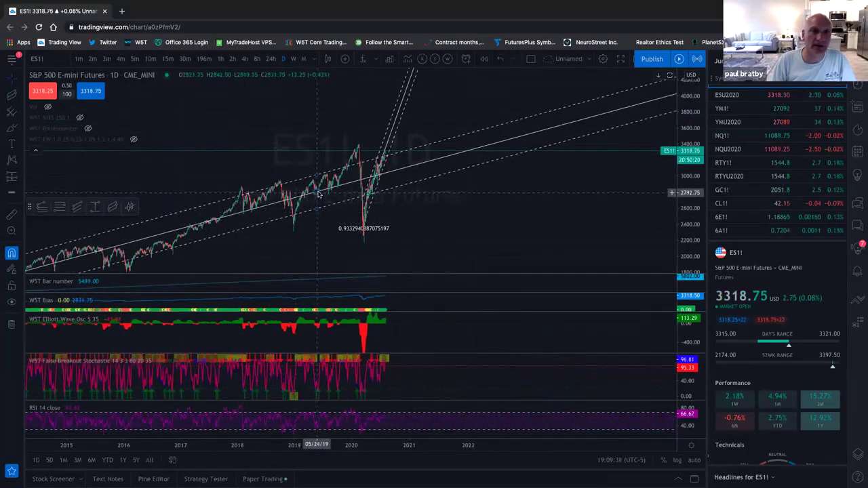
pyautogui.click(342, 193)
pyautogui.moveTo(366, 190); pyautogui.dragTo(385, 170)
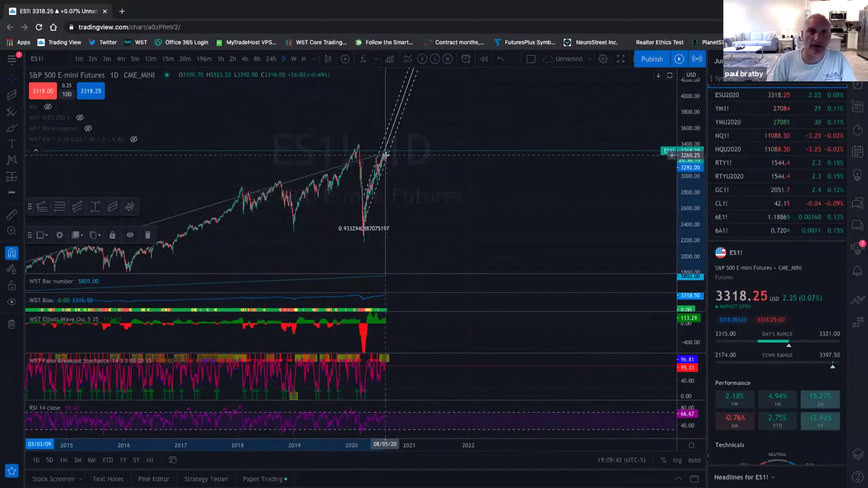
# - Examine the recent price action against both the long-term channel and the channel drawn from the March 2020 low
pyautogui.scroll(5, 500, 249)
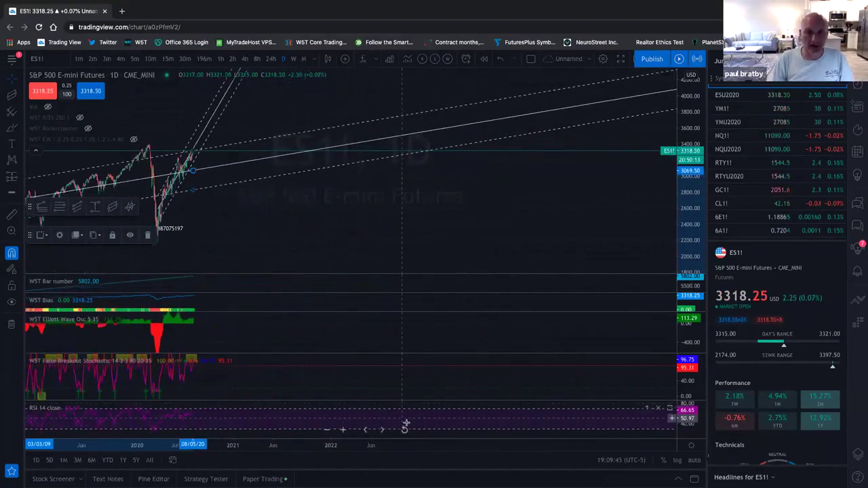
pyautogui.click(405, 430)
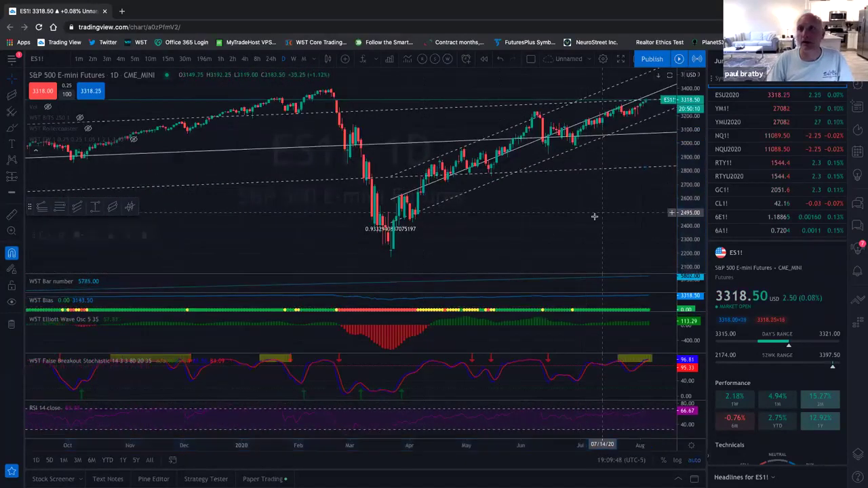
pyautogui.moveTo(571, 214); pyautogui.dragTo(513, 232)
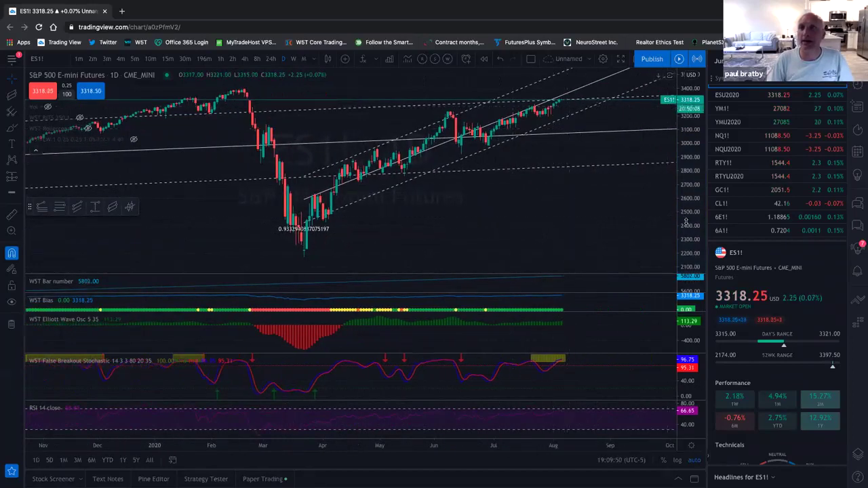
pyautogui.scroll(3, 576, 109)
pyautogui.moveTo(595, 84); pyautogui.dragTo(572, 175)
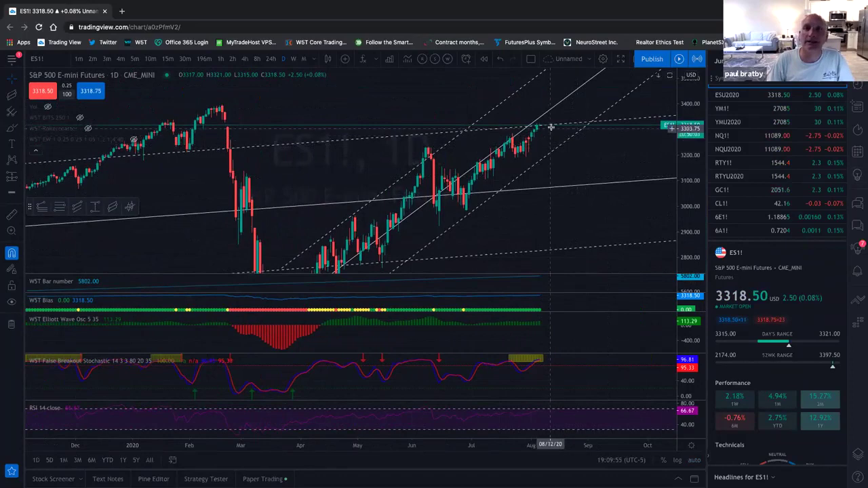
pyautogui.scroll(3, 556, 131)
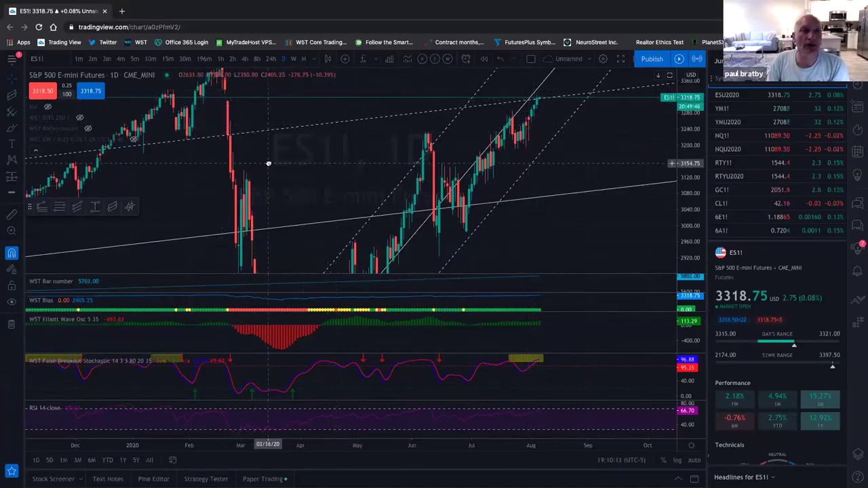
pyautogui.moveTo(223, 102); pyautogui.dragTo(238, 127)
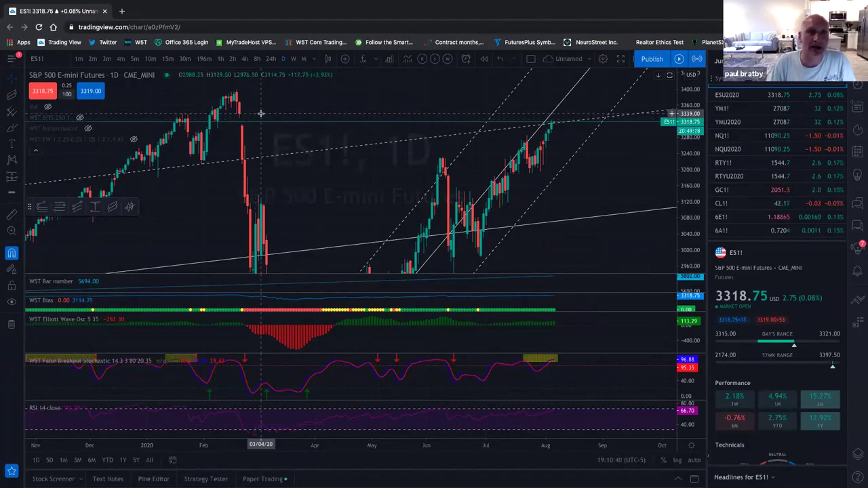
pyautogui.moveTo(260, 114); pyautogui.dragTo(382, 160)
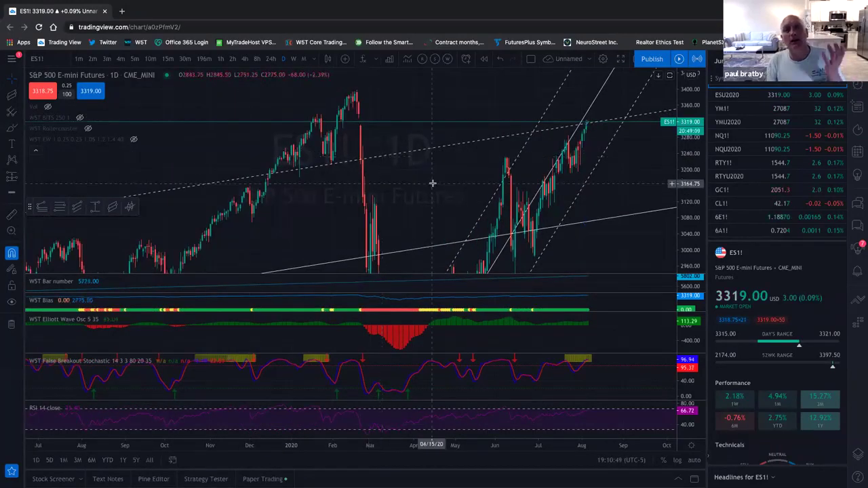
pyautogui.scroll(-5, 645, 135)
pyautogui.scroll(-10, 611, 251)
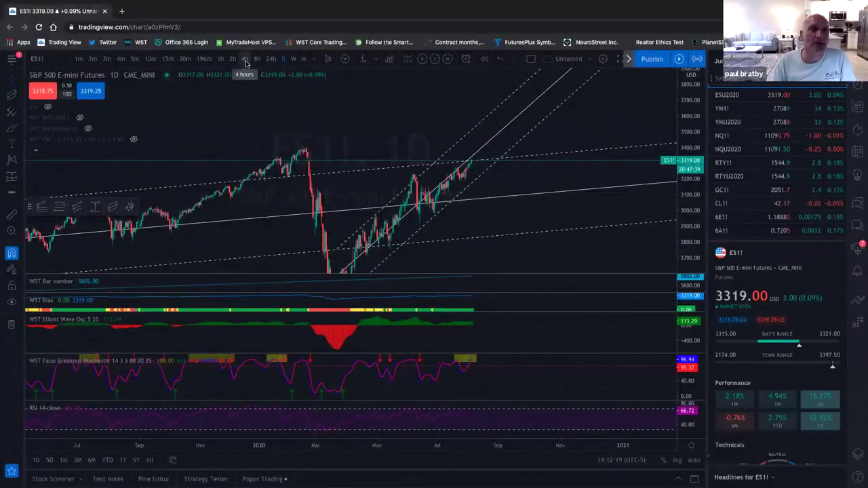
# - Switch the chart to 1 hour and turn off Minutes and Hours visibility for the March 2020 regression trend
pyautogui.click(221, 59)
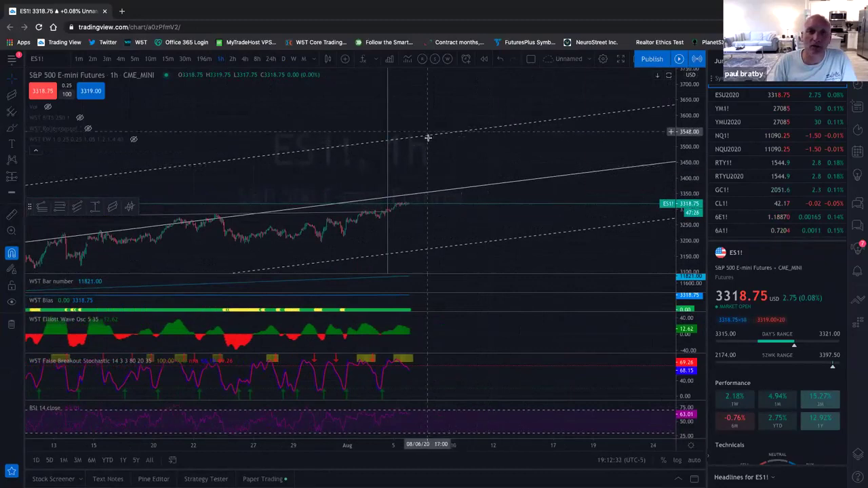
pyautogui.rightClick(429, 139)
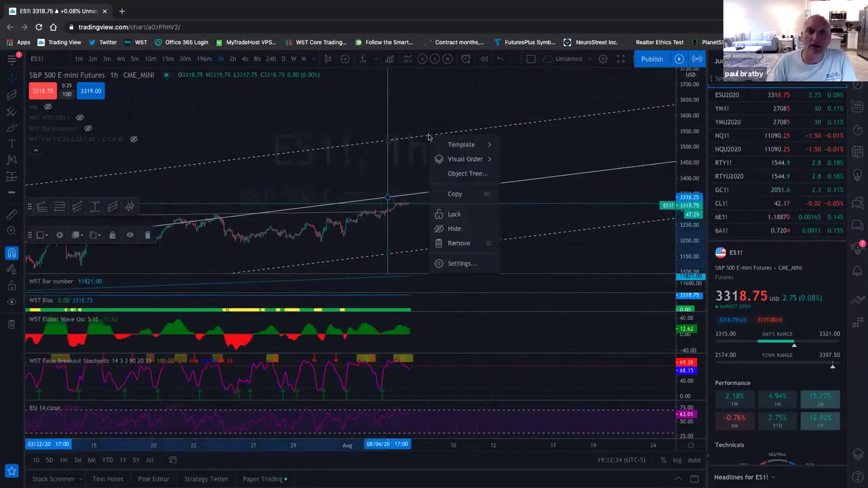
pyautogui.click(451, 262)
pyautogui.click(480, 233)
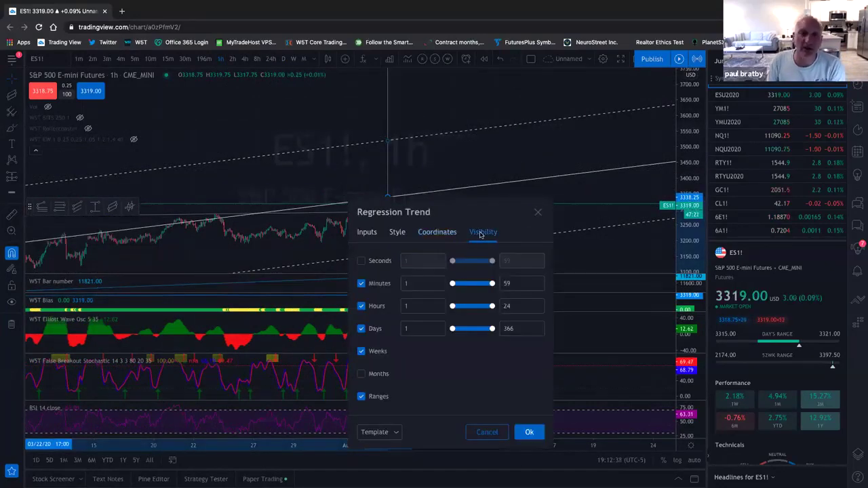
pyautogui.moveTo(459, 213); pyautogui.dragTo(418, 113)
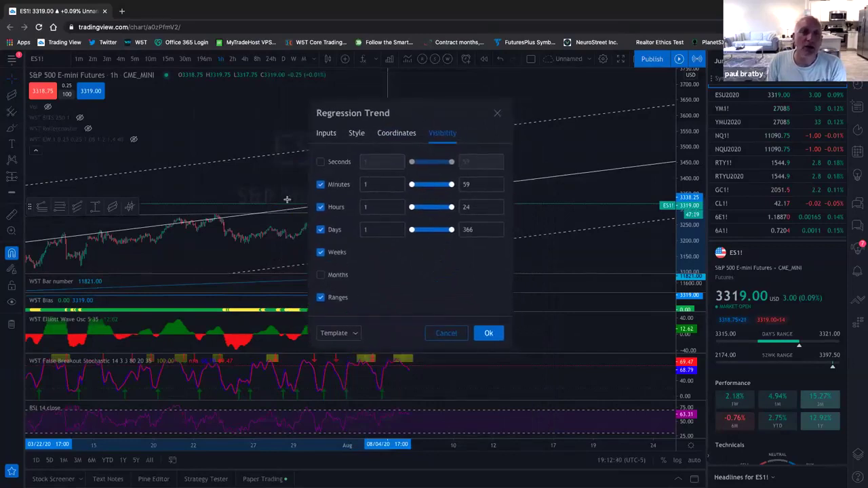
pyautogui.click(320, 184)
pyautogui.click(321, 208)
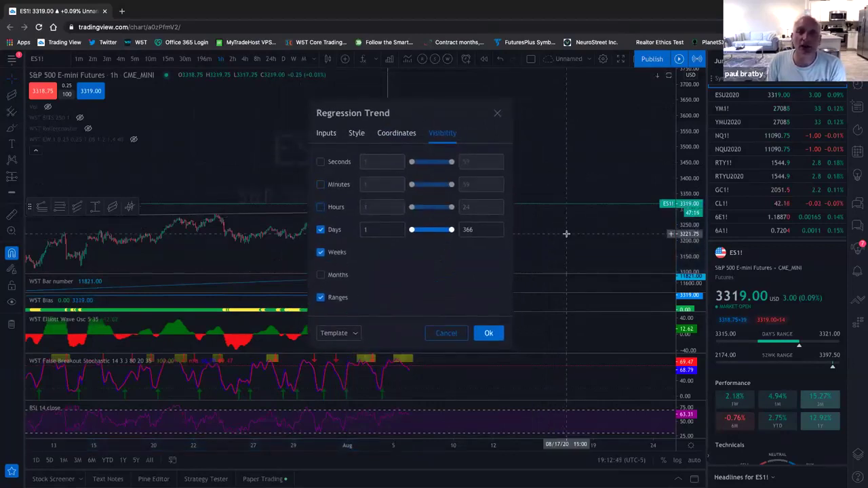
pyautogui.click(321, 207)
pyautogui.click(320, 207)
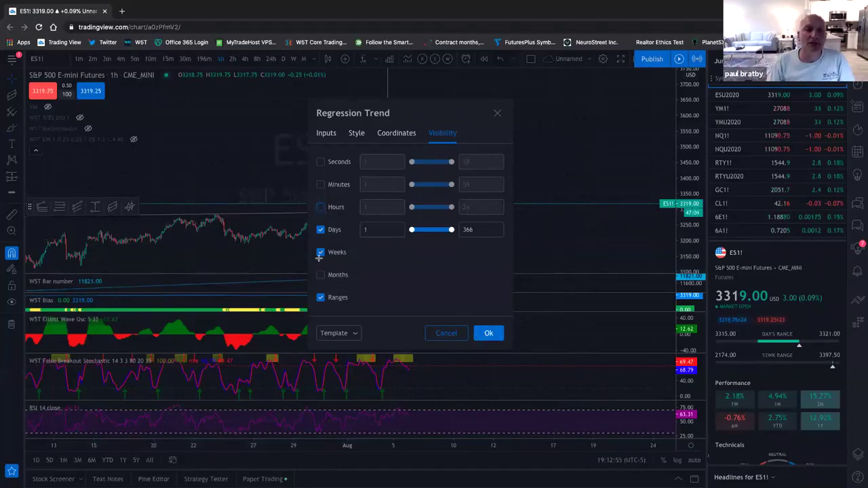
pyautogui.click(321, 230)
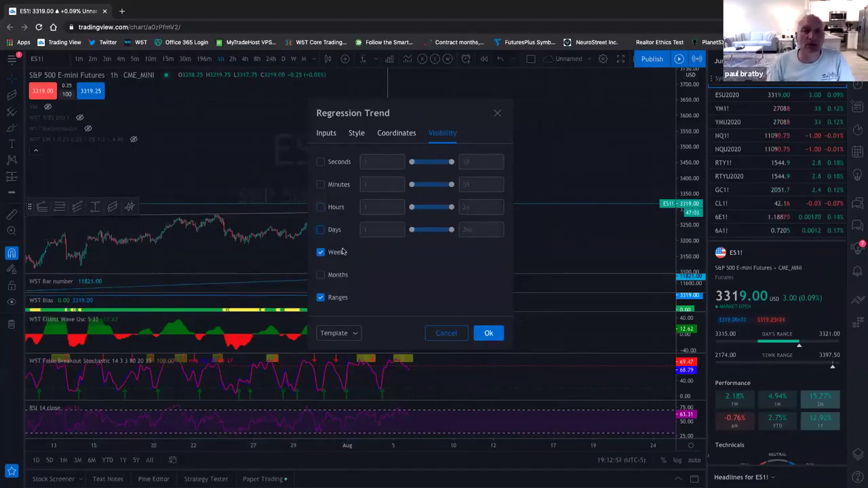
pyautogui.click(320, 230)
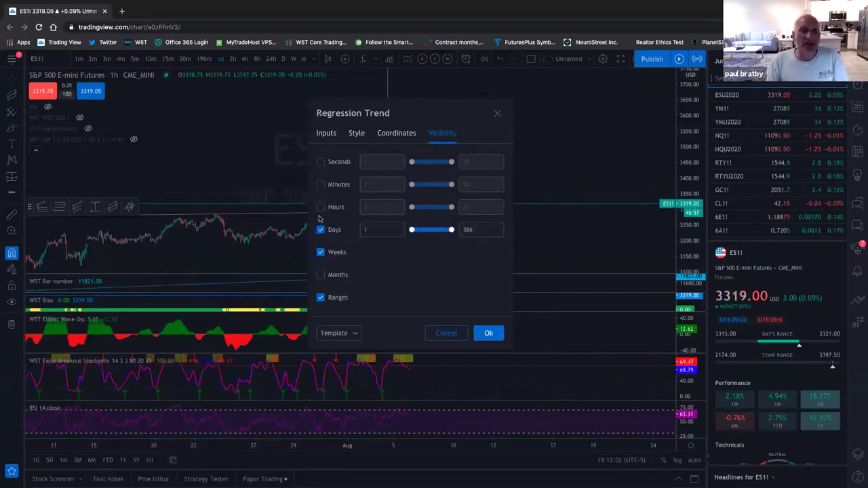
pyautogui.click(489, 334)
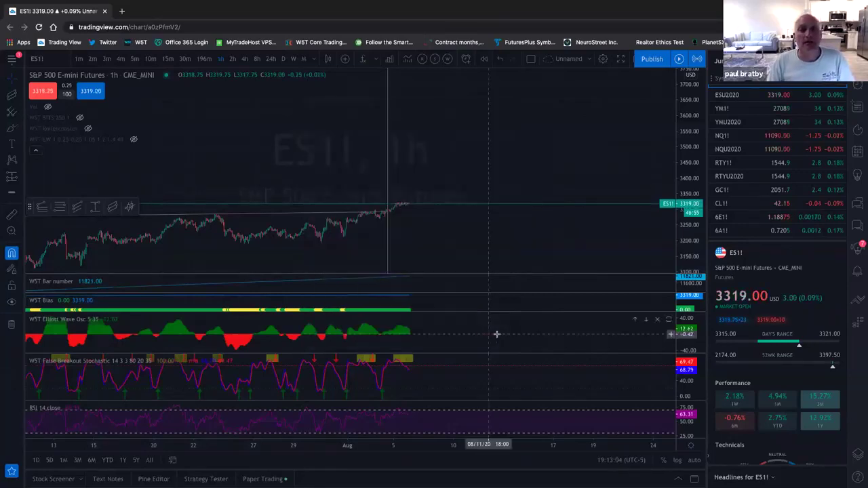
# - Compare the regression trends' visibility on the daily and 1-hour timeframes
pyautogui.click(285, 60)
pyautogui.click(221, 59)
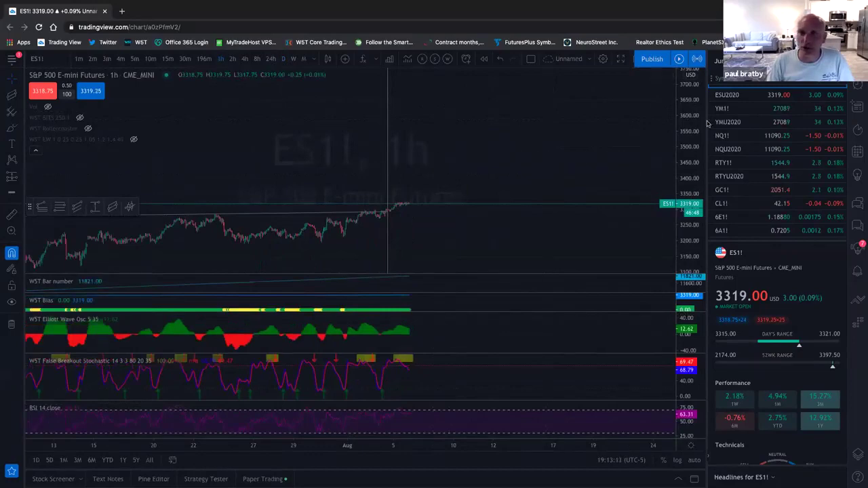
pyautogui.moveTo(685, 152); pyautogui.dragTo(520, 134)
pyautogui.hscroll(-6, 529, 132)
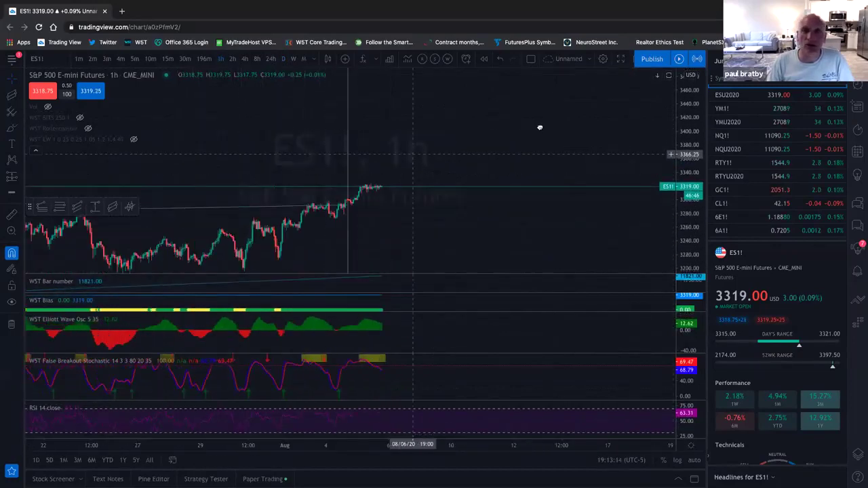
# - Lock both Regression Trend drawings in the object tree
pyautogui.click(858, 453)
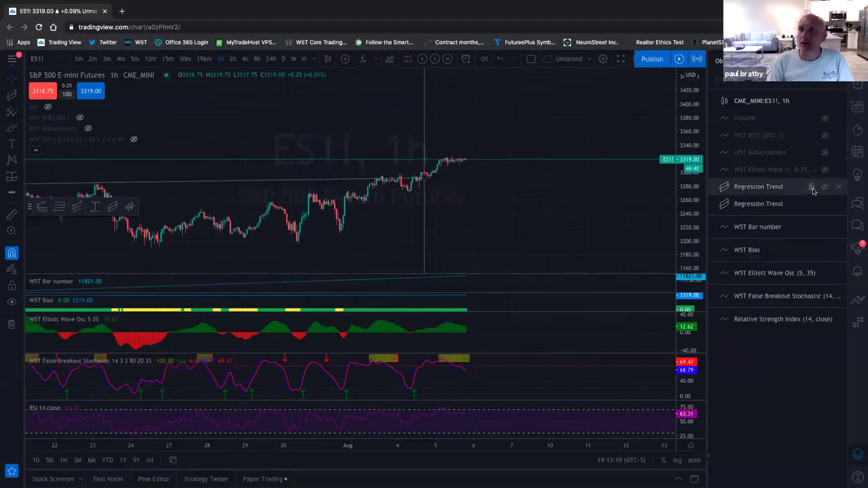
pyautogui.click(813, 188)
pyautogui.click(810, 204)
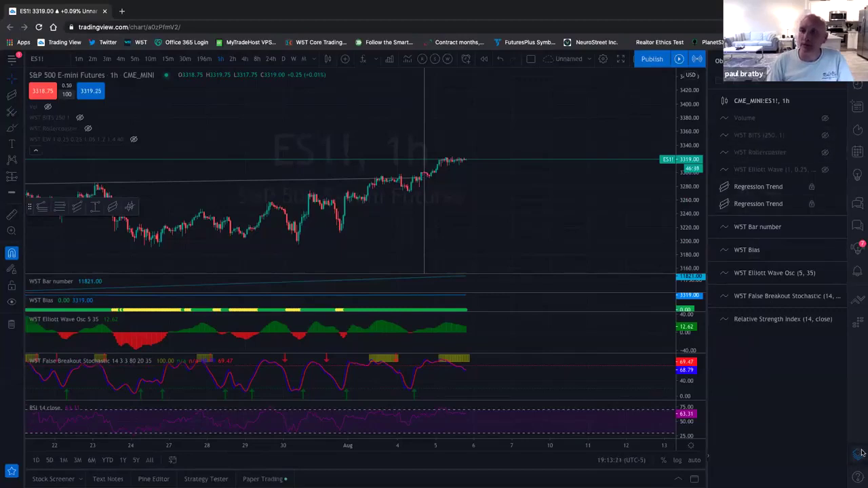
pyautogui.click(859, 454)
pyautogui.click(859, 456)
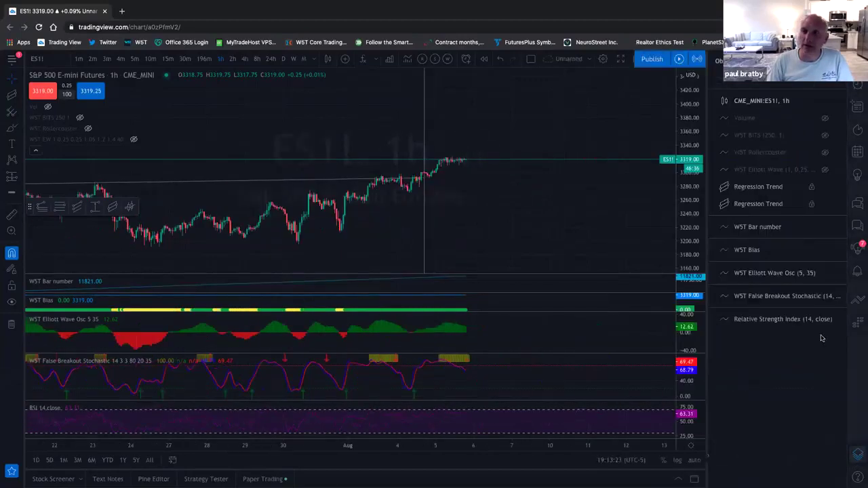
pyautogui.rightClick(760, 188)
pyautogui.click(787, 259)
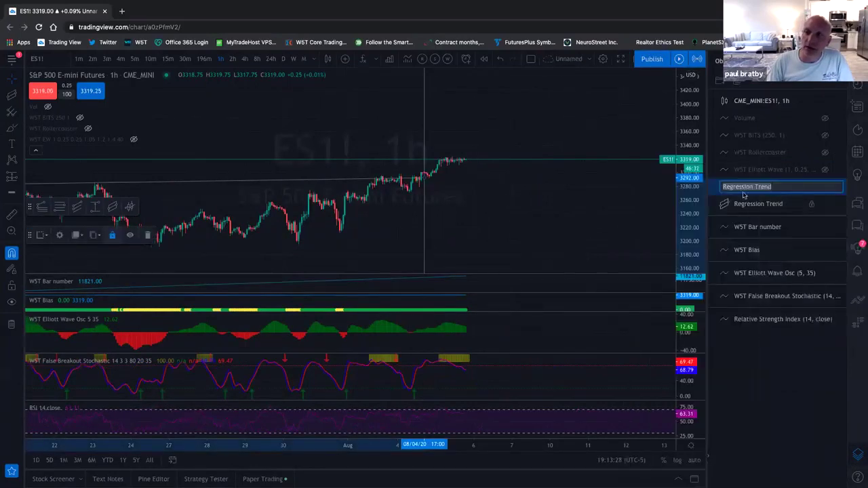
pyautogui.click(750, 211)
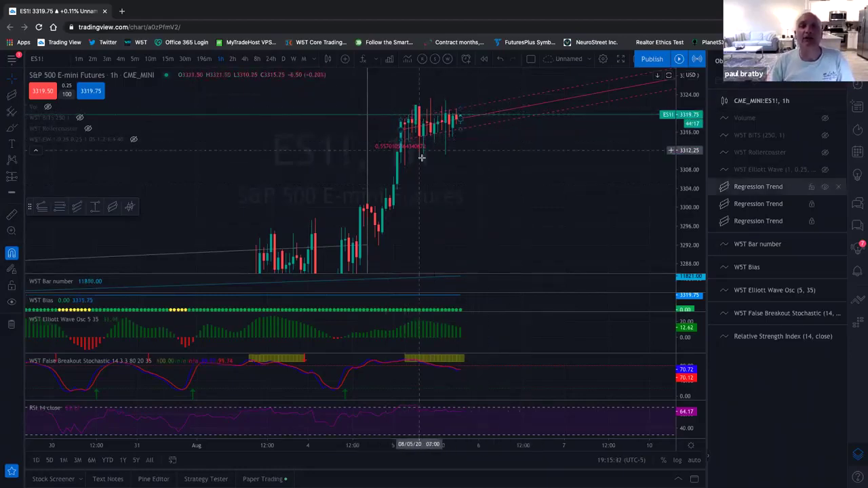
# - Hide the unlocked short-term Regression Trend drawn over the latest hourly bars
pyautogui.click(825, 187)
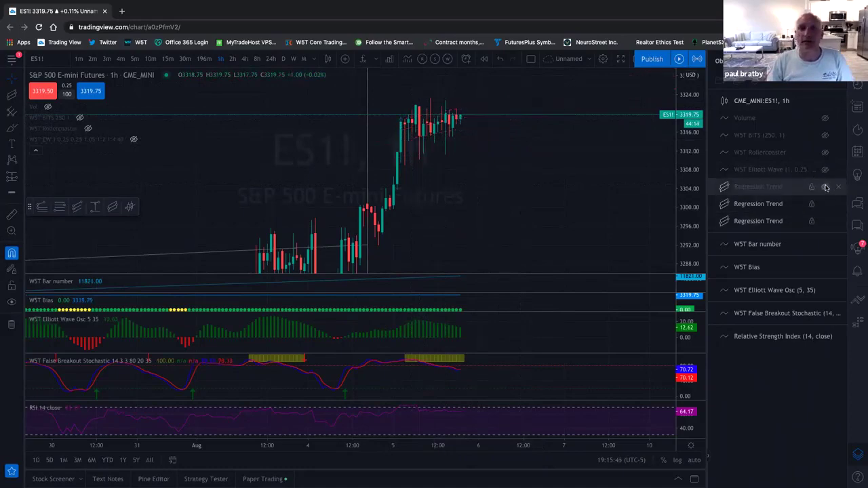
pyautogui.scroll(-3, 456, 125)
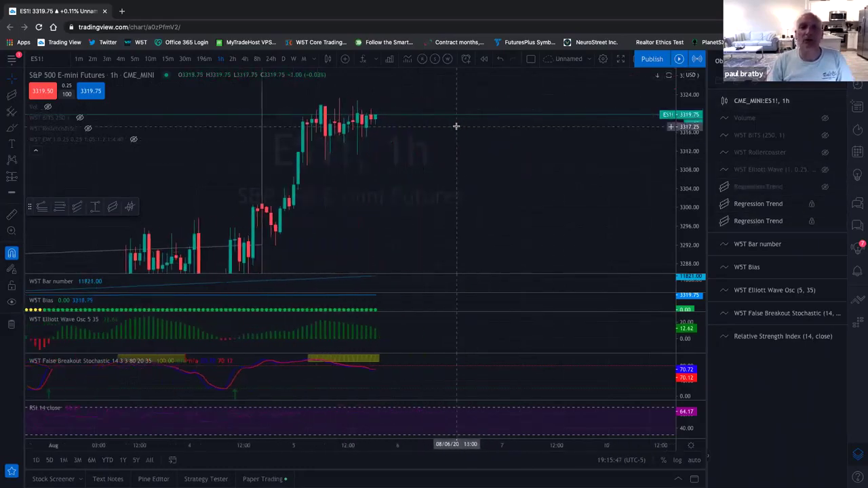
pyautogui.scroll(4, 456, 125)
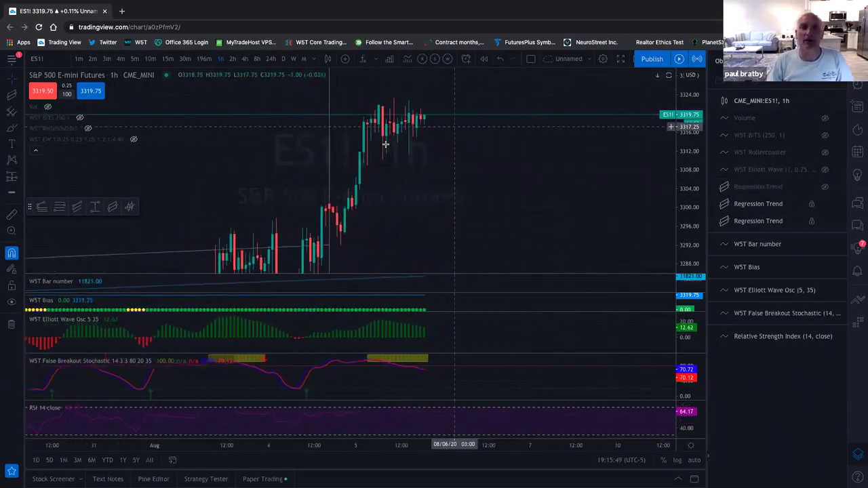
# - Show the hidden short-term Regression Trend again and view it on the 15-minute and 5-minute timeframes
pyautogui.click(825, 189)
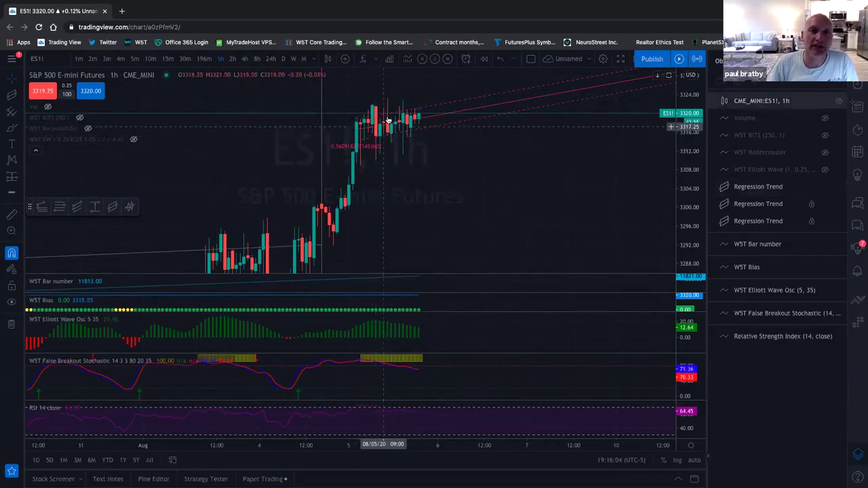
pyautogui.scroll(-3, 430, 202)
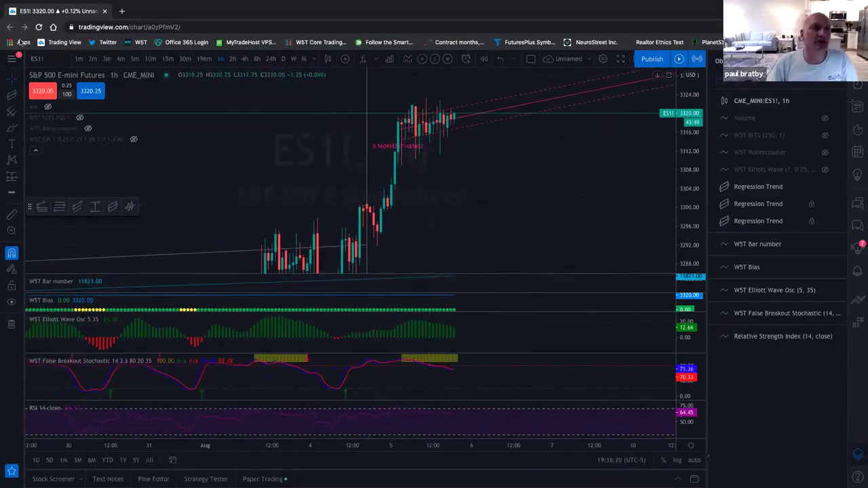
pyautogui.click(173, 61)
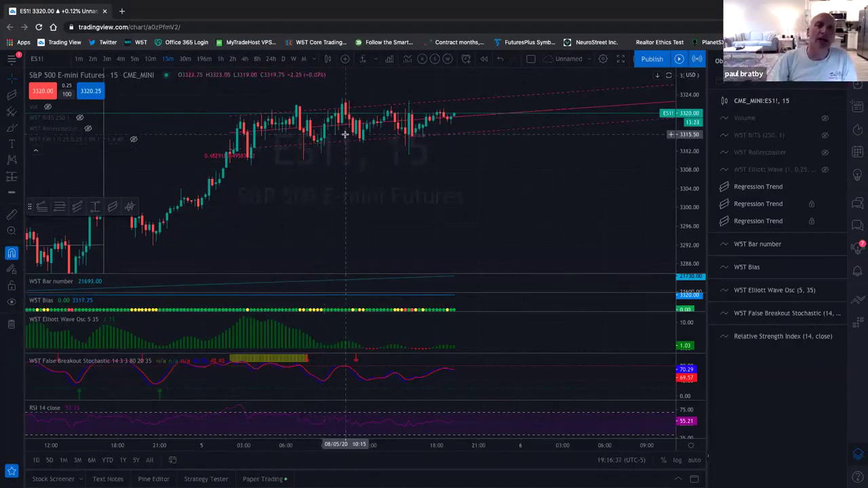
pyautogui.click(134, 58)
pyautogui.scroll(-6, 260, 170)
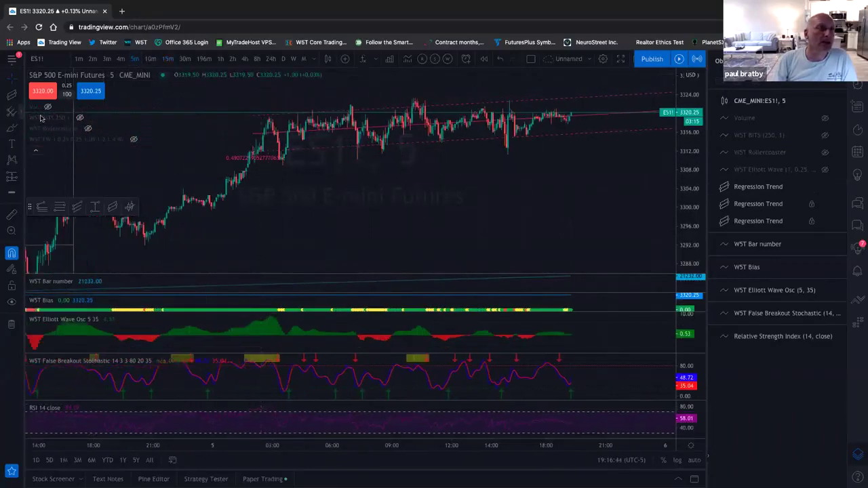
# - Show the W5T BITS indicator and set its Yest High line to 25% opacity with the thinnest line
pyautogui.click(79, 118)
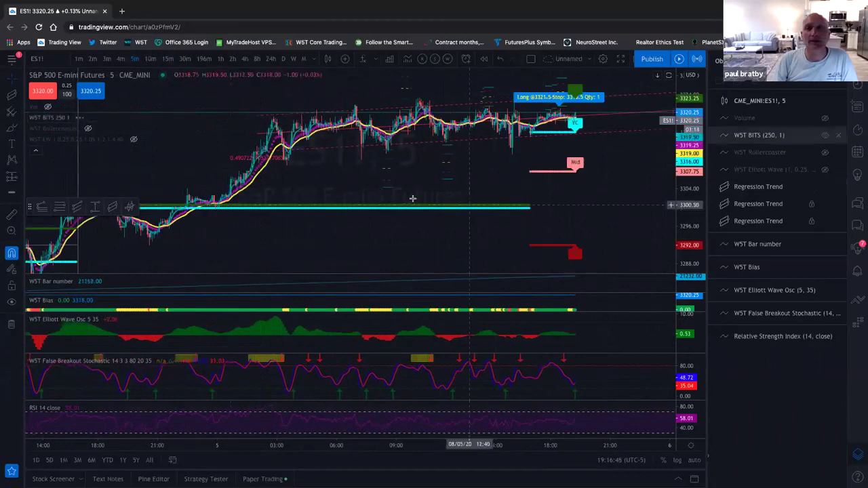
pyautogui.click(92, 117)
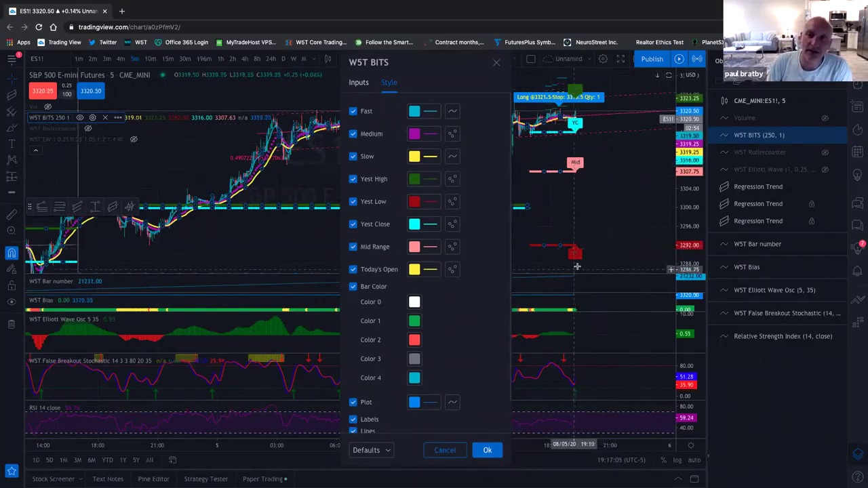
pyautogui.click(414, 178)
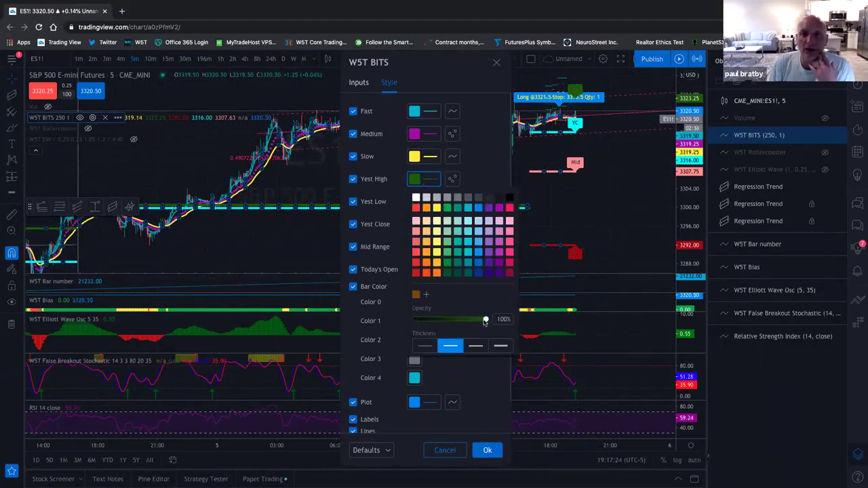
pyautogui.moveTo(486, 319); pyautogui.dragTo(433, 319)
pyautogui.click(427, 348)
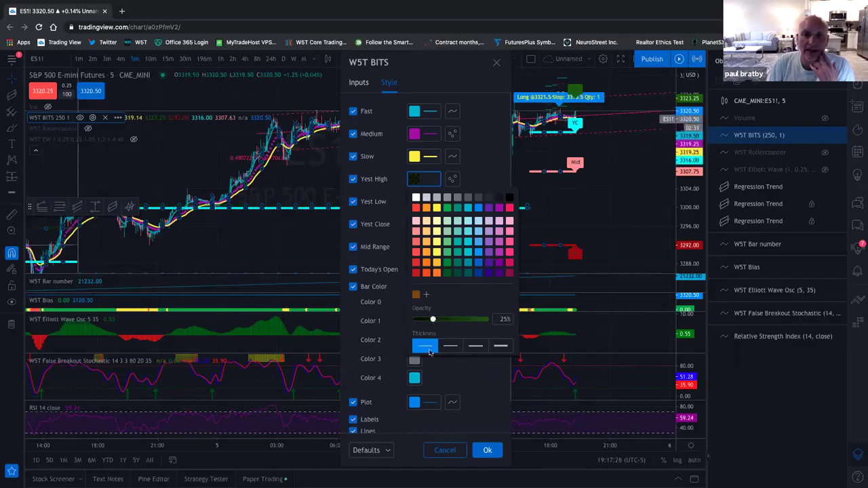
pyautogui.click(426, 180)
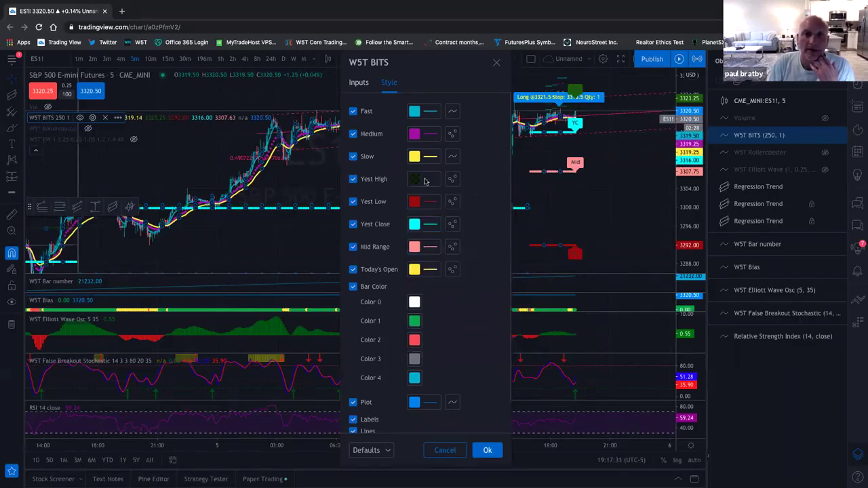
# - Set the Yest Low line to 23% opacity with the thinnest line and the Yest Close line to 28% opacity
pyautogui.click(423, 202)
pyautogui.moveTo(486, 343); pyautogui.dragTo(431, 343)
pyautogui.click(425, 368)
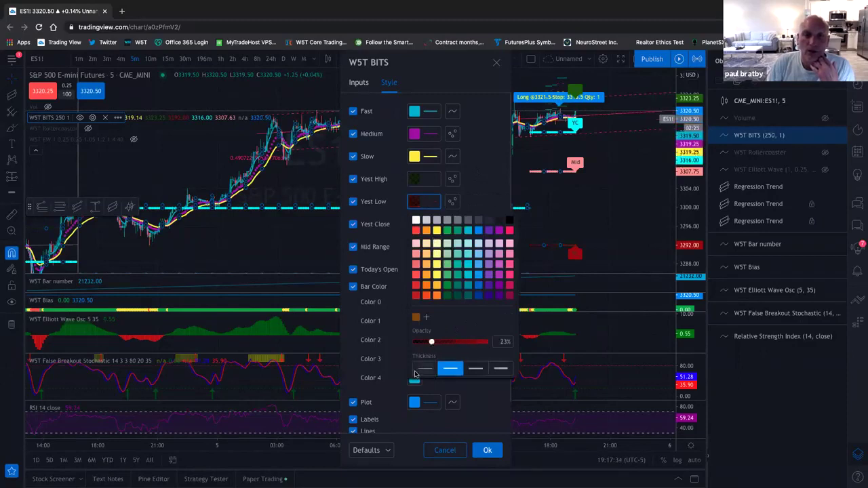
pyautogui.click(479, 185)
pyautogui.click(425, 224)
pyautogui.moveTo(484, 366); pyautogui.dragTo(435, 366)
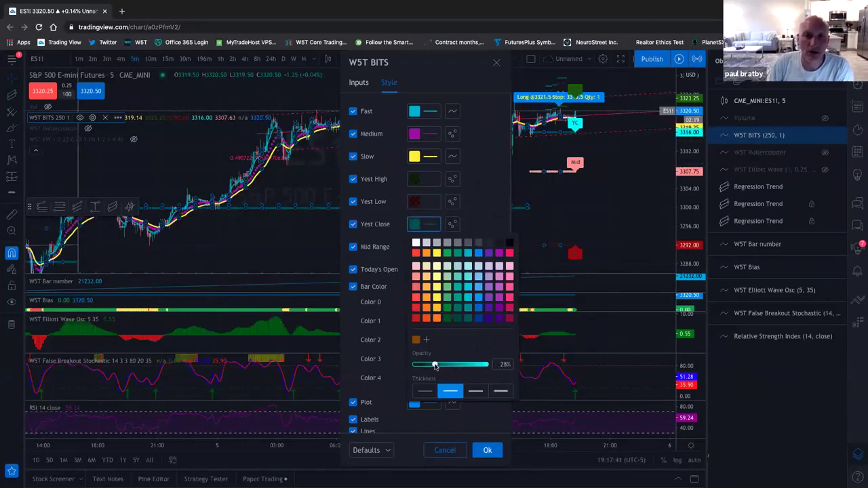
pyautogui.click(482, 215)
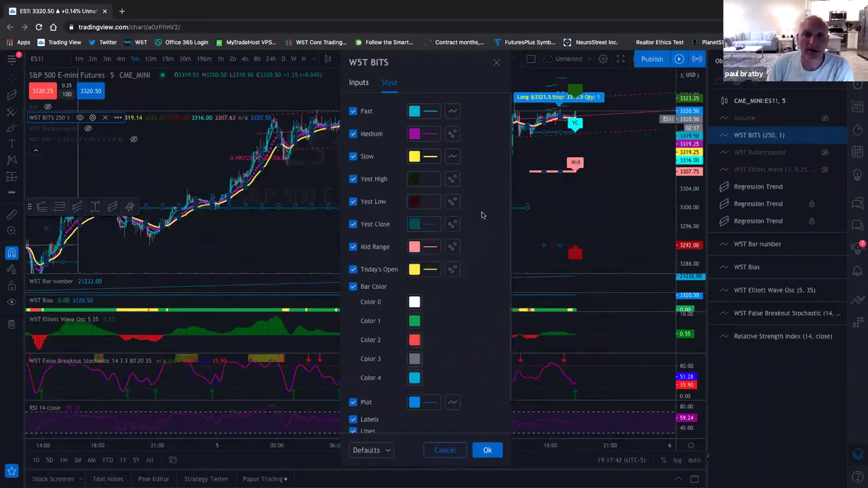
# - Set the Mid Range line to 28% opacity, lower the opacity of Today's Open, and give both the thinnest line
pyautogui.click(416, 247)
pyautogui.moveTo(484, 387); pyautogui.dragTo(434, 389)
pyautogui.click(424, 414)
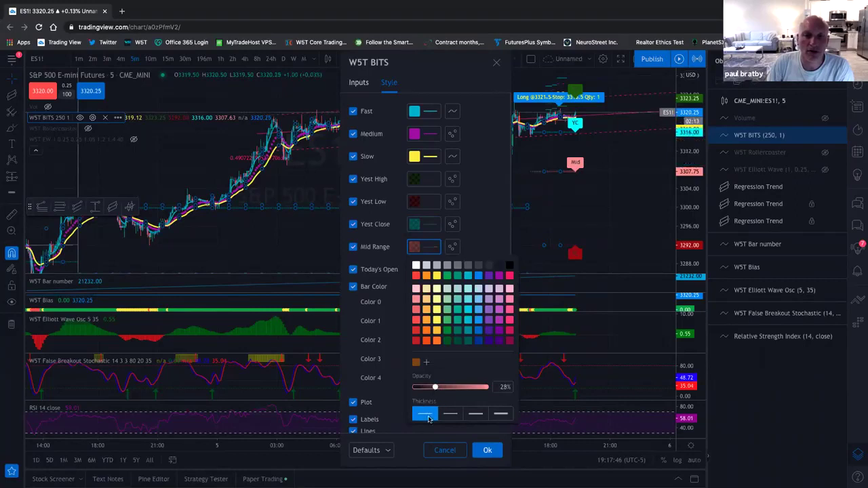
pyautogui.click(420, 273)
pyautogui.moveTo(485, 410); pyautogui.dragTo(436, 410)
pyautogui.click(425, 437)
pyautogui.click(478, 250)
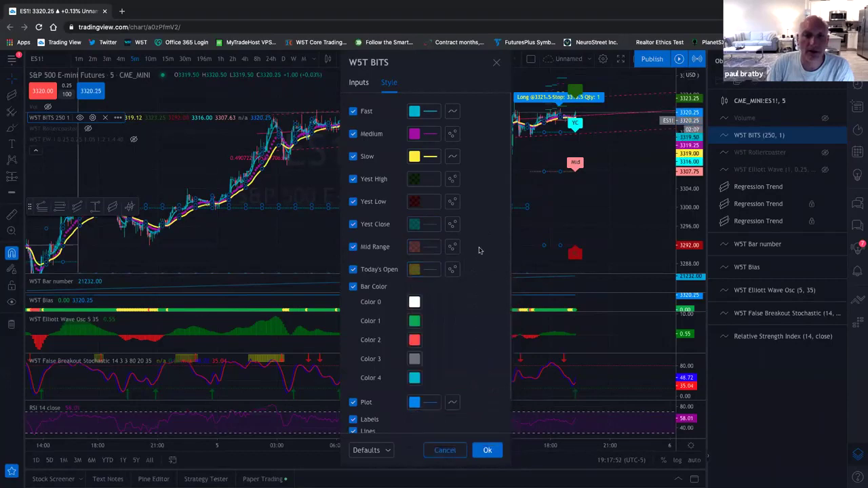
# - Turn off Labels for the W5T BITS indicator, keep Lines on, and apply the style settings
pyautogui.scroll(-1, 390, 373)
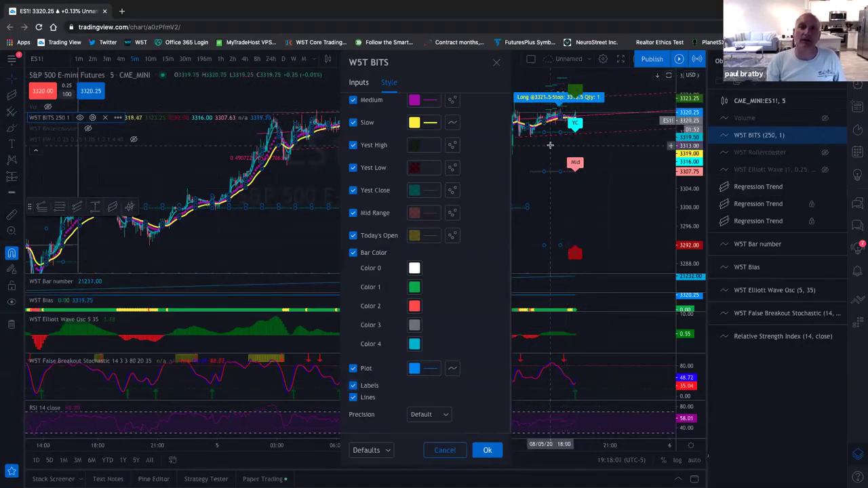
pyautogui.click(353, 386)
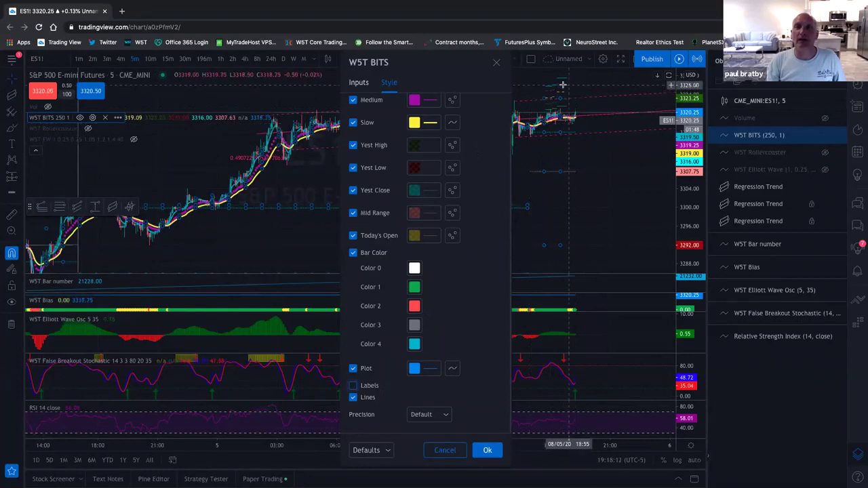
pyautogui.click(352, 386)
pyautogui.click(353, 386)
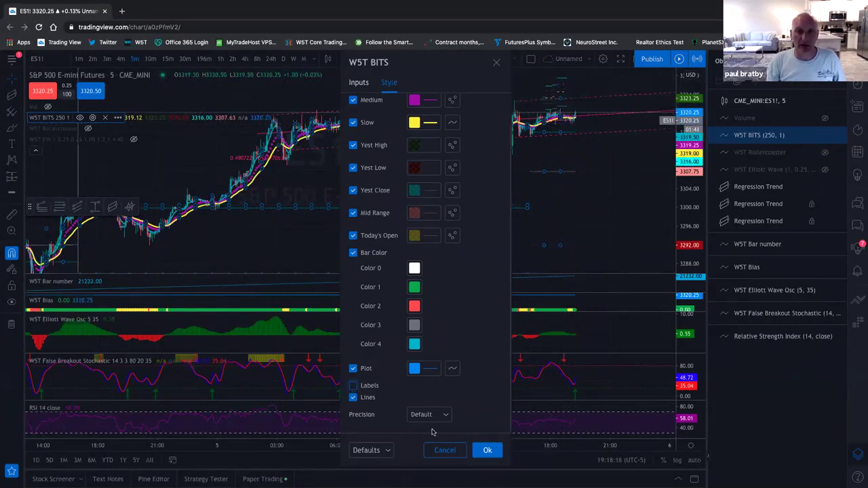
pyautogui.click(388, 452)
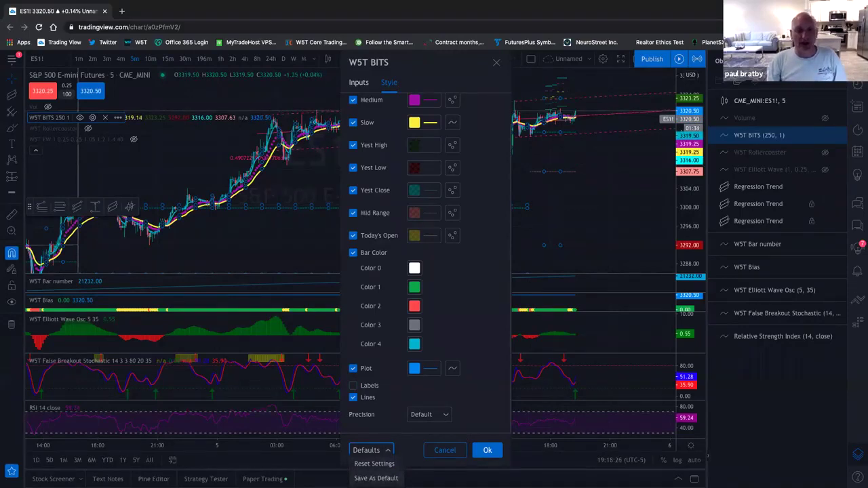
pyautogui.press('Escape')
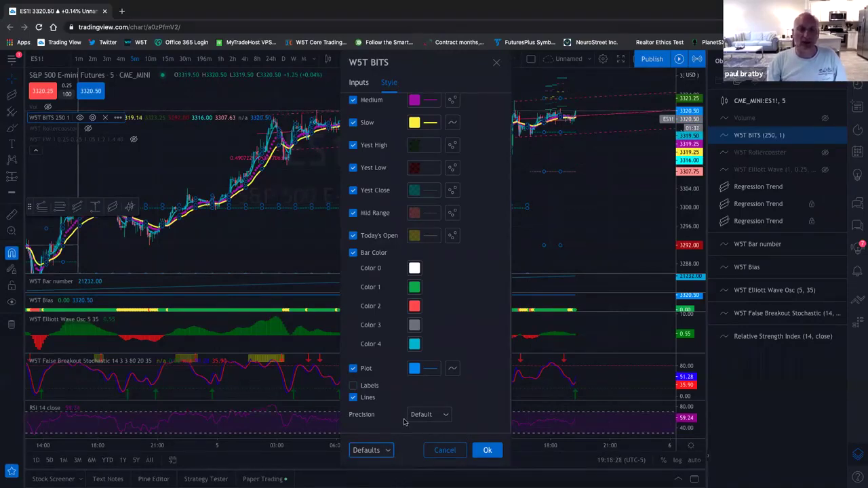
pyautogui.click(487, 449)
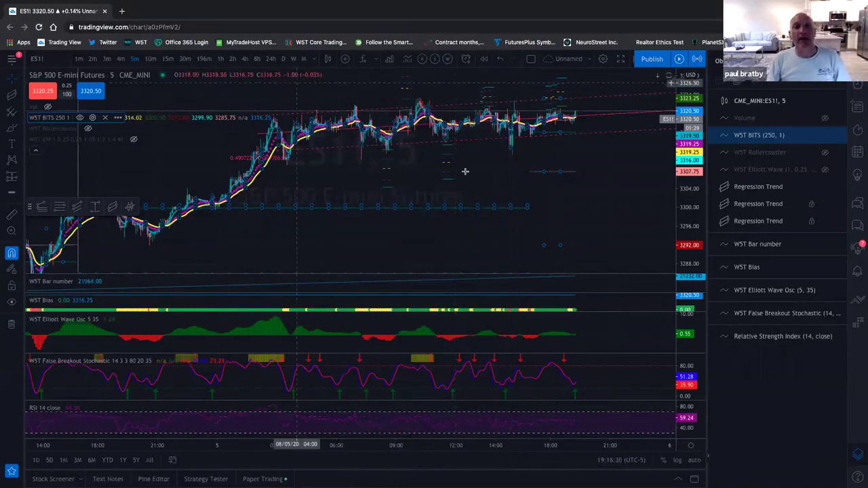
pyautogui.hscroll(-4, 348, 262)
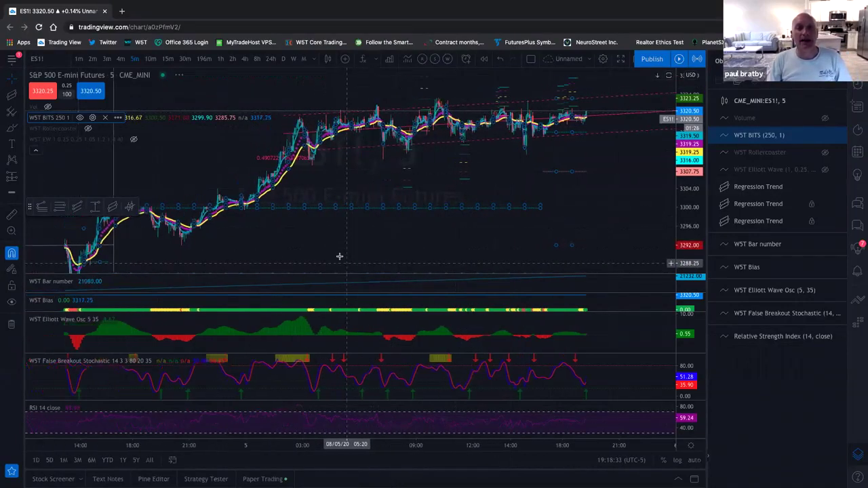
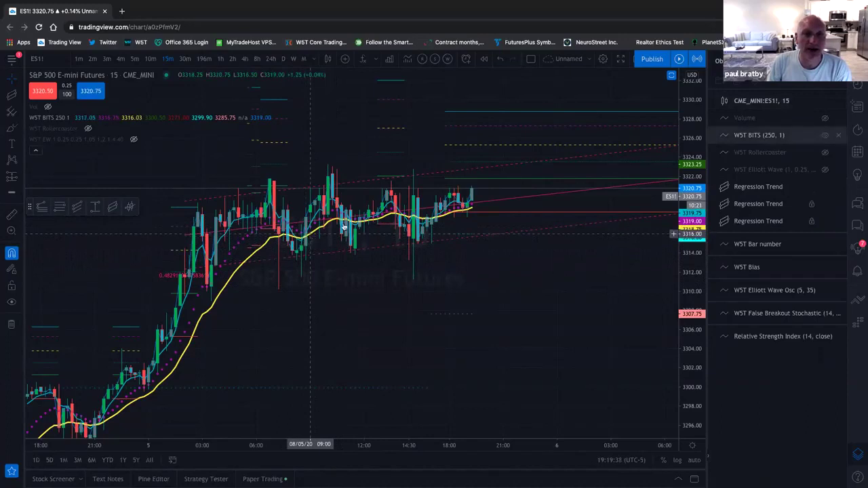
# - Restore the maximized price chart to the full pane layout and examine the W5T Elliott Wave Osc against price
pyautogui.click(670, 77)
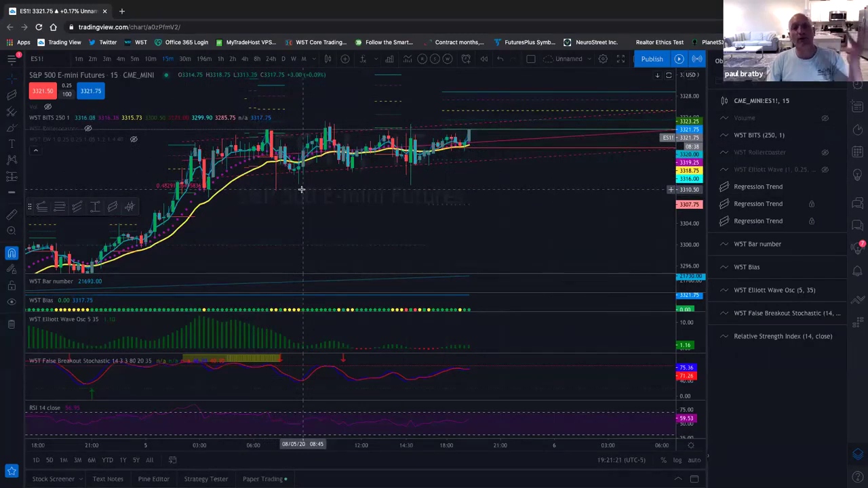
pyautogui.hscroll(-2, 301, 189)
pyautogui.hscroll(-2, 296, 291)
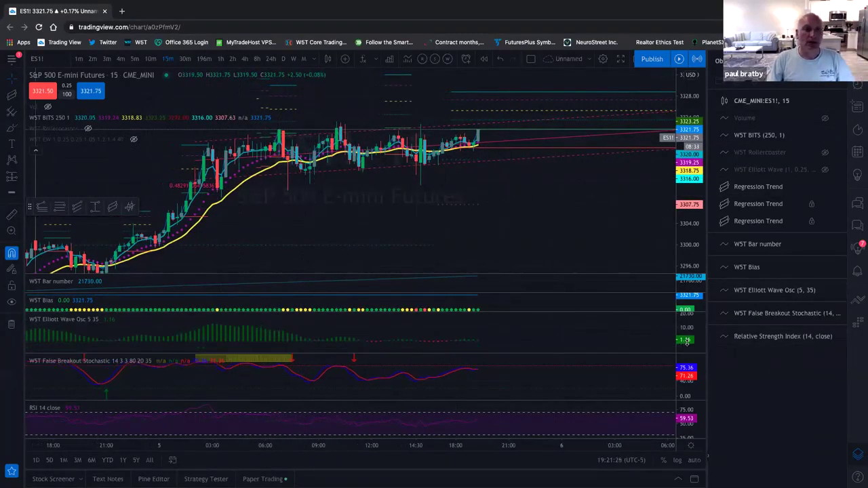
pyautogui.scroll(-2, 602, 310)
pyautogui.scroll(-3, 602, 310)
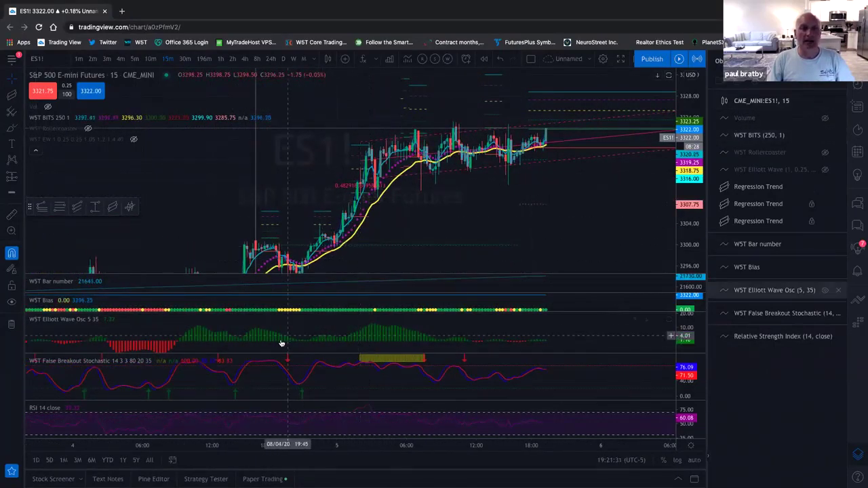
pyautogui.moveTo(597, 331); pyautogui.dragTo(536, 331)
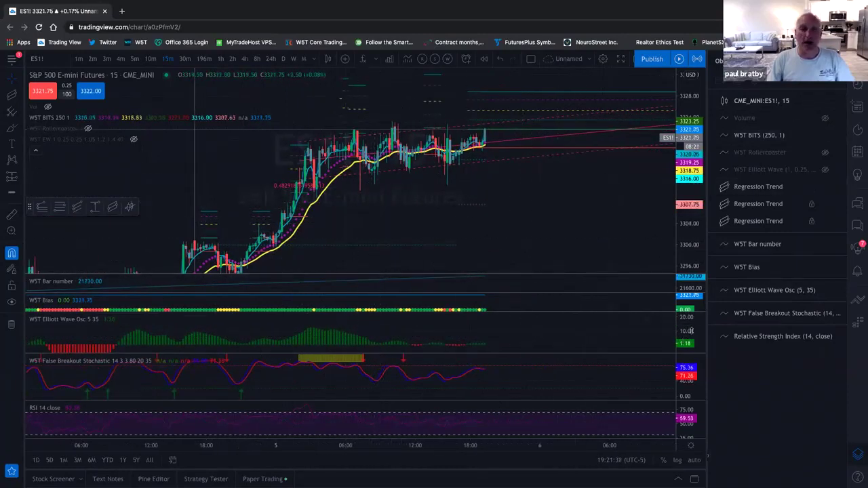
pyautogui.moveTo(544, 320); pyautogui.dragTo(548, 320)
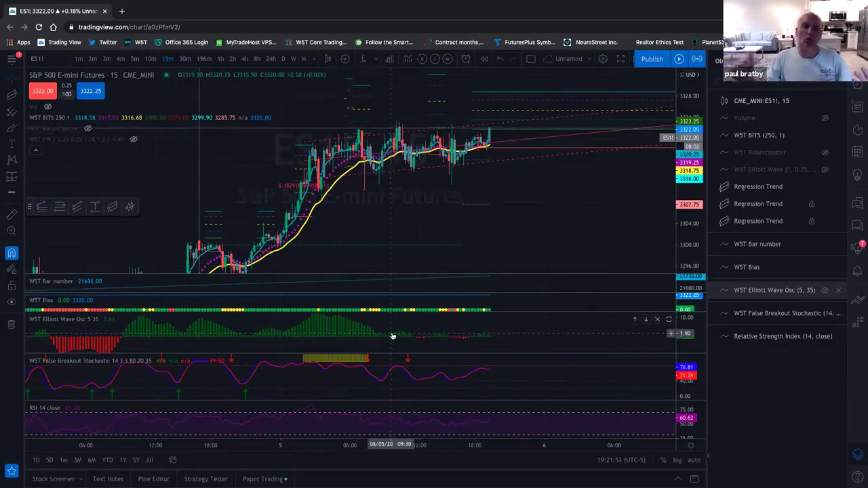
pyautogui.moveTo(390, 335); pyautogui.dragTo(386, 335)
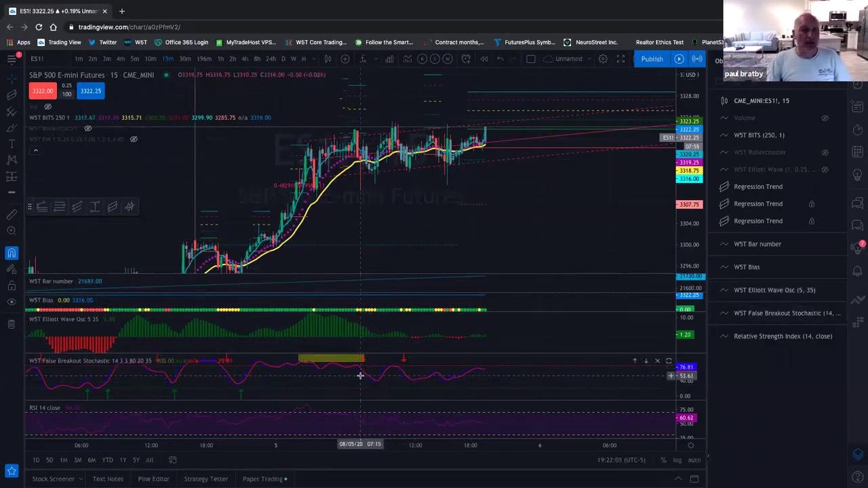
# - Inspect the W5T False Breakout Stochastic in an enlarged pane, restore the layout, and review its earlier signals back to early August
pyautogui.moveTo(360, 375); pyautogui.dragTo(358, 376)
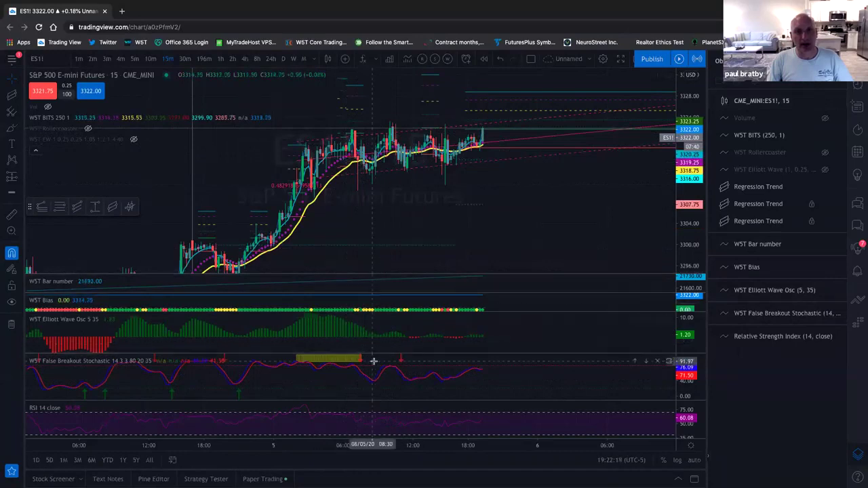
pyautogui.click(669, 361)
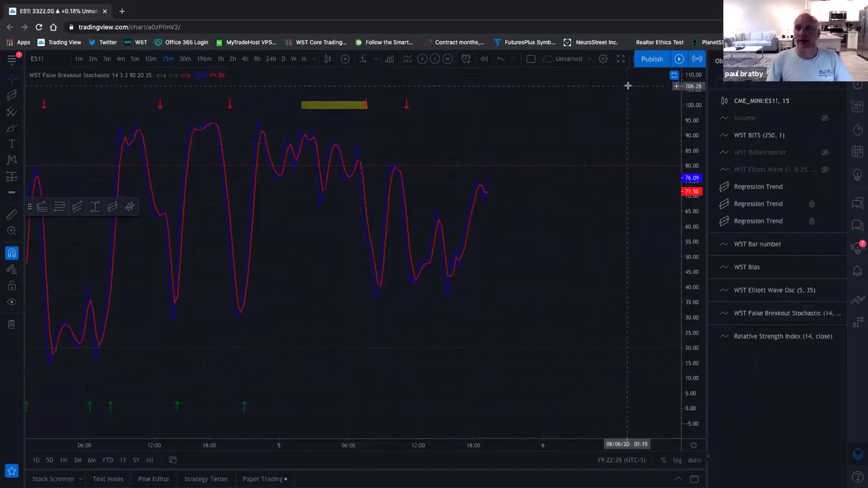
pyautogui.click(673, 75)
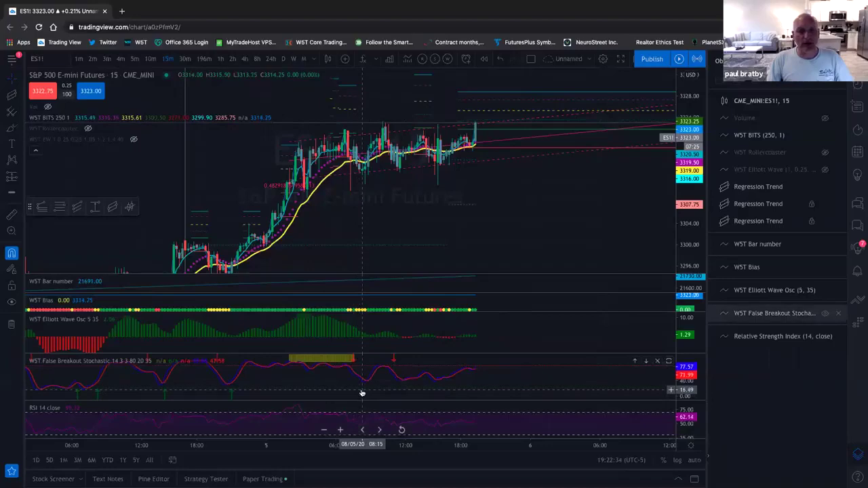
pyautogui.hscroll(-2, 365, 380)
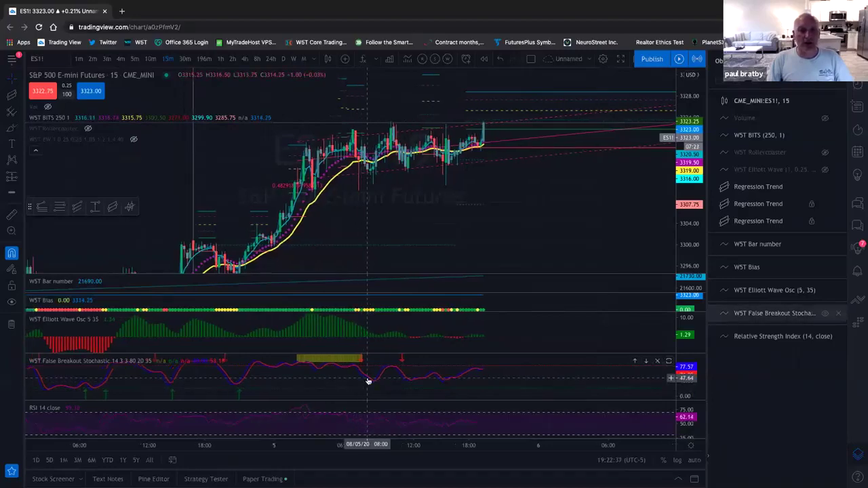
pyautogui.hscroll(-10, 367, 380)
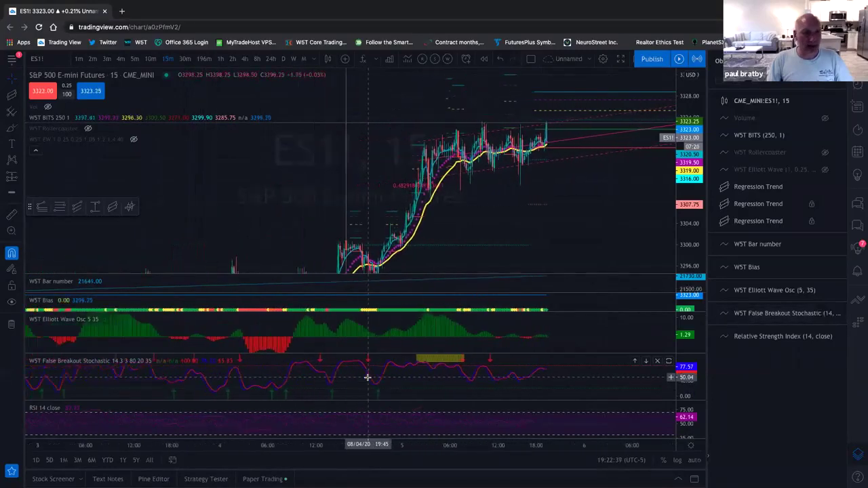
pyautogui.hscroll(-3, 367, 377)
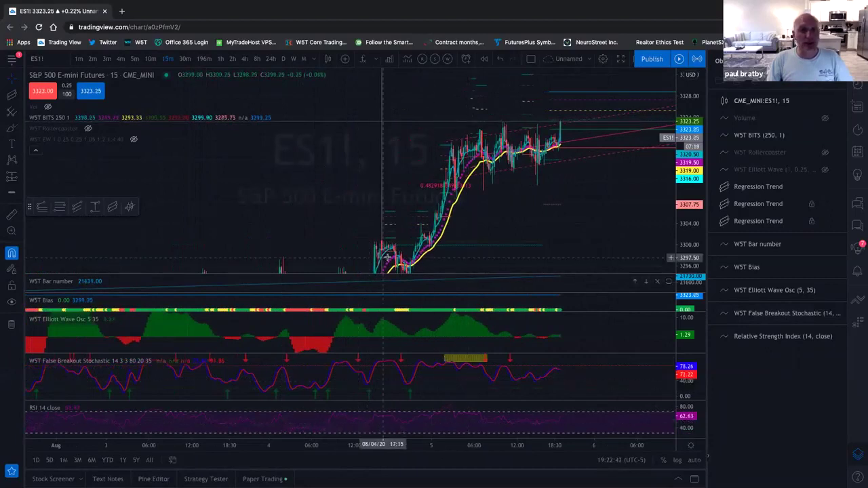
pyautogui.hscroll(-2, 327, 398)
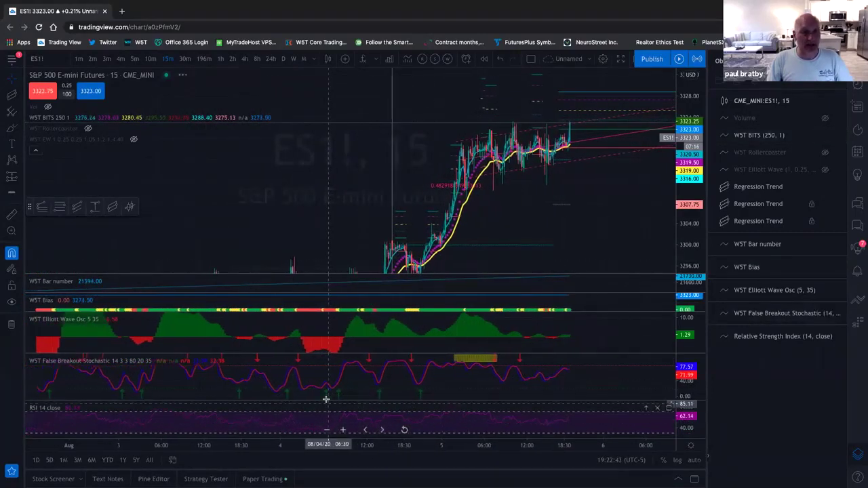
# - Examine the RSI and W5T False Breakout Stochastic against price from July 31 to the latest bars, rescaling the price and RSI axes
pyautogui.hscroll(-4, 326, 399)
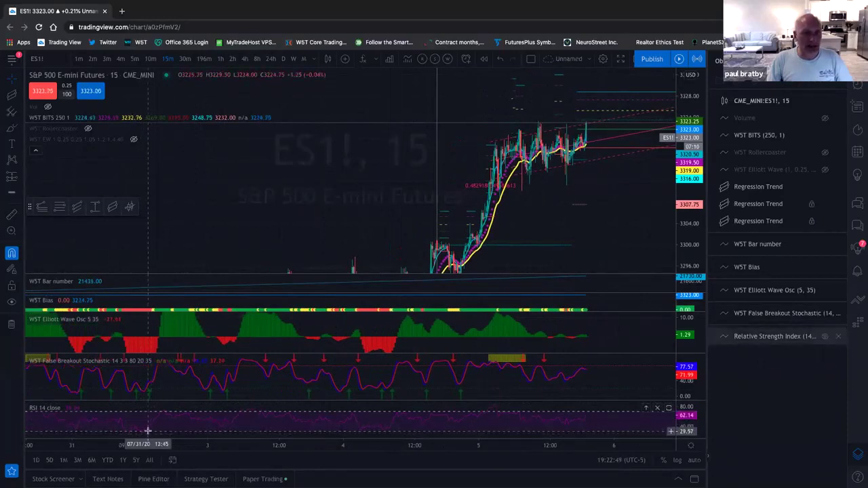
pyautogui.moveTo(681, 265); pyautogui.dragTo(670, 274)
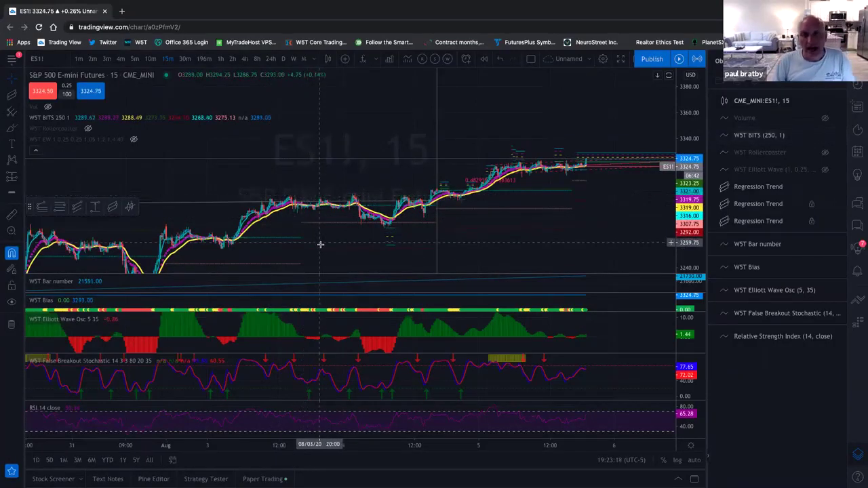
pyautogui.moveTo(324, 235); pyautogui.dragTo(331, 216)
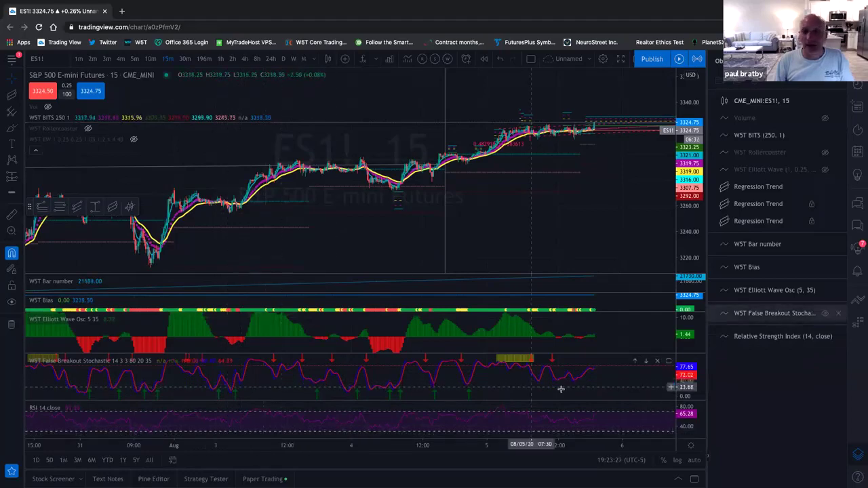
pyautogui.scroll(1, 583, 392)
pyautogui.scroll(5, 582, 392)
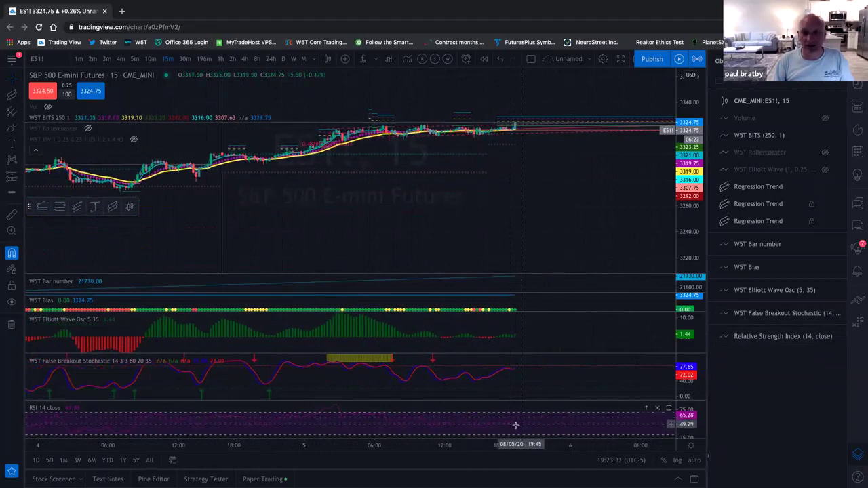
pyautogui.hscroll(-1, 449, 425)
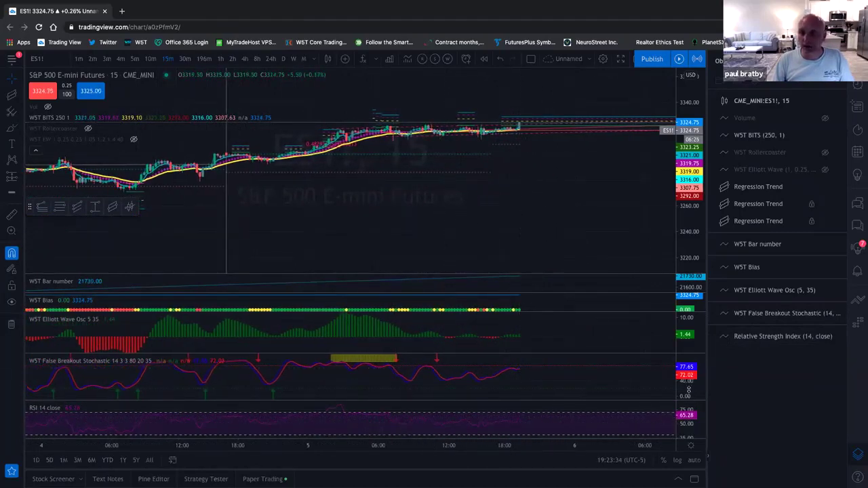
pyautogui.moveTo(689, 390); pyautogui.dragTo(706, 447)
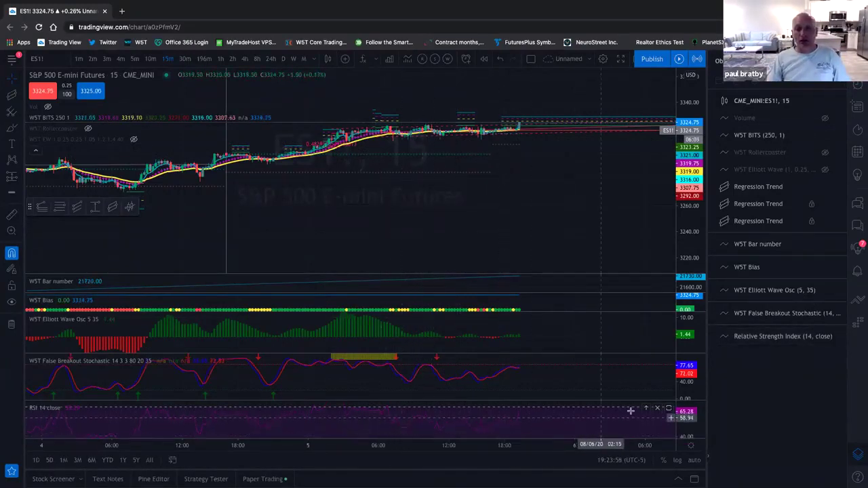
pyautogui.scroll(-3, 505, 428)
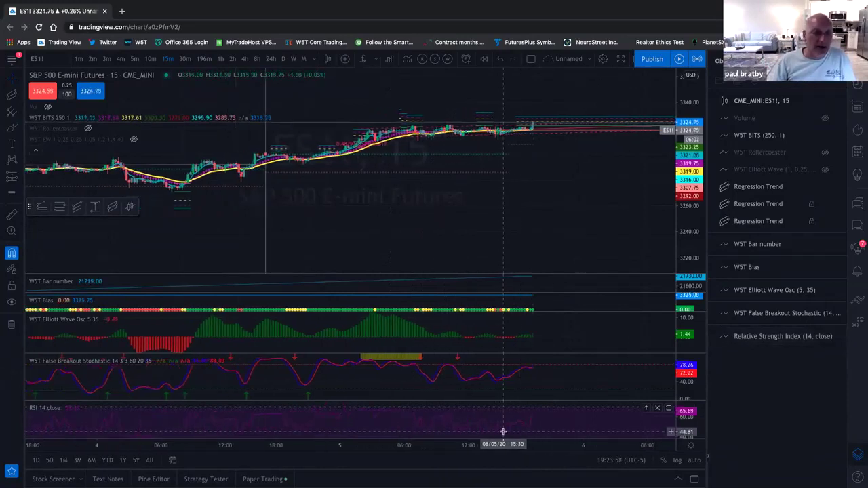
pyautogui.scroll(4, 635, 194)
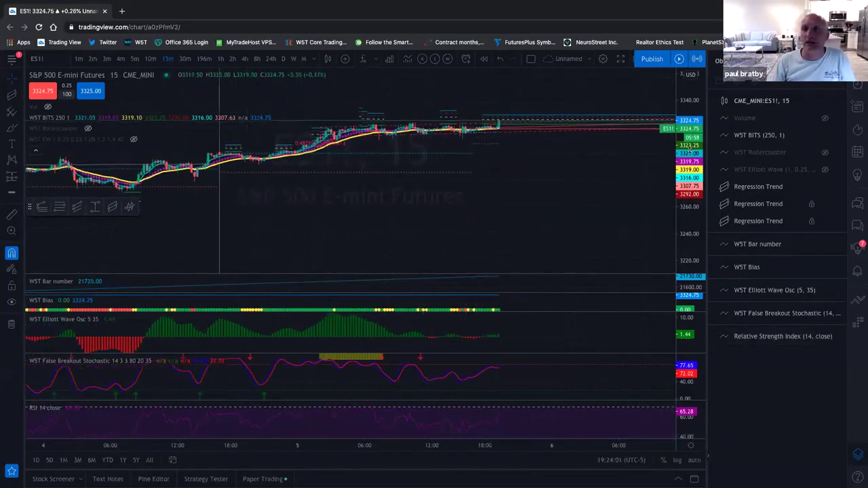
# - Stretch the price scale and examine the latest 15-minute bars against the regression trend channels and their forward projection
pyautogui.moveTo(682, 197); pyautogui.dragTo(680, 135)
pyautogui.scroll(-2, 565, 188)
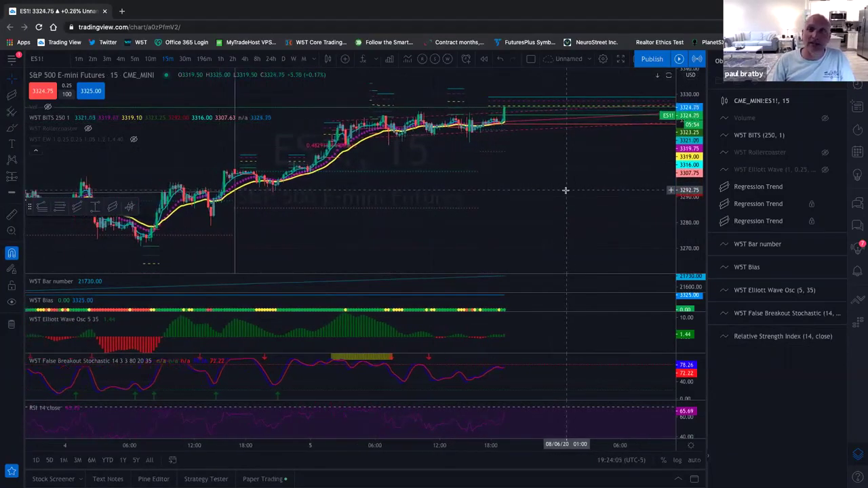
pyautogui.hscroll(2, 558, 226)
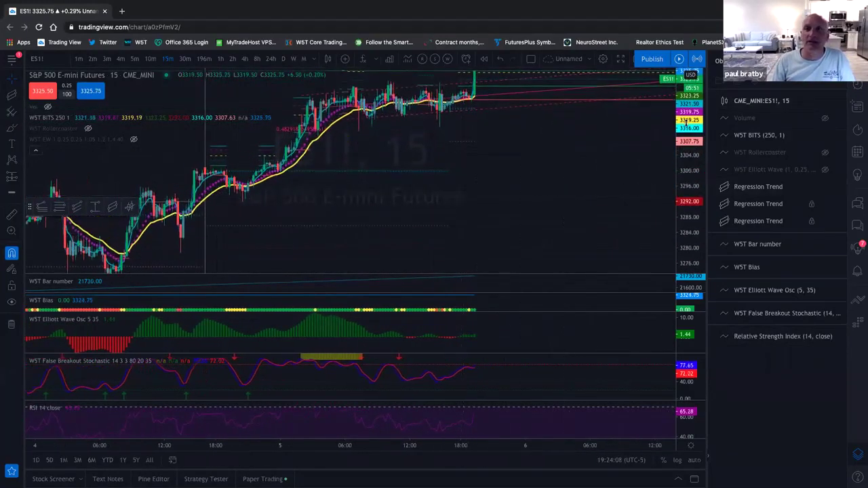
pyautogui.moveTo(494, 205); pyautogui.dragTo(364, 204)
pyautogui.scroll(2, 440, 209)
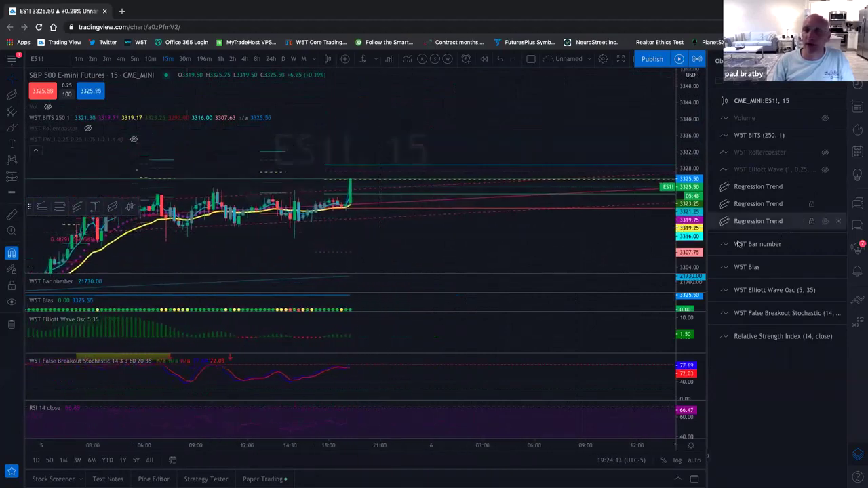
pyautogui.moveTo(694, 129); pyautogui.dragTo(417, 262)
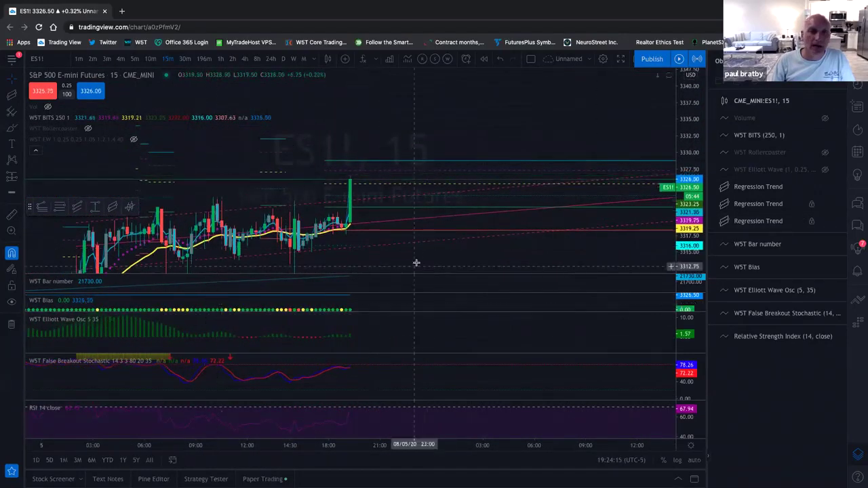
pyautogui.hscroll(-3, 446, 241)
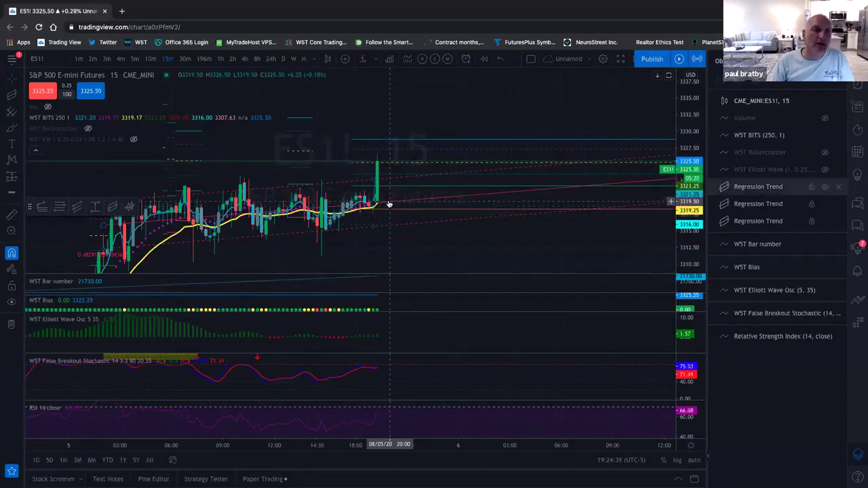
# - Show the Volume and W5T Rollercoaster indicators and switch the chart to the 5-minute interval
pyautogui.click(47, 107)
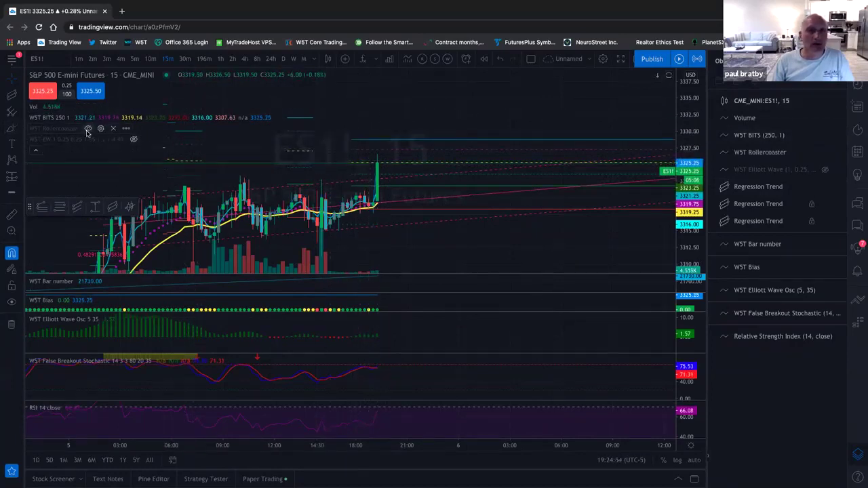
pyautogui.click(88, 129)
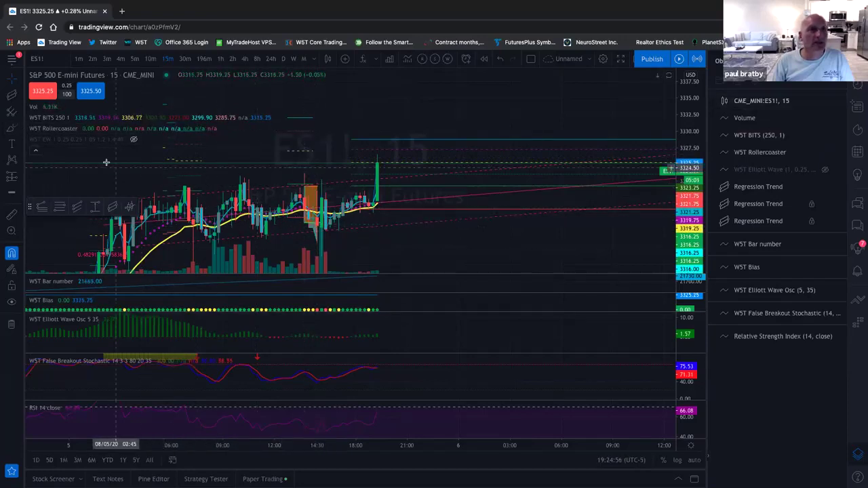
pyautogui.click(134, 58)
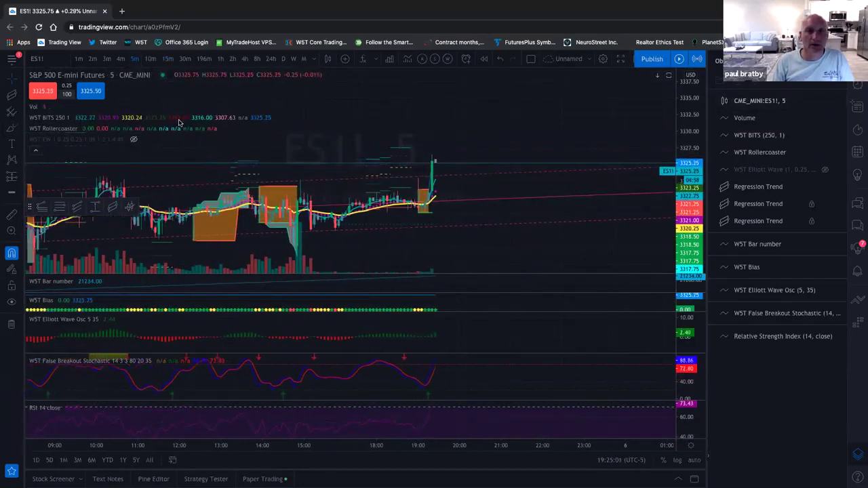
# - Review the W5T Rollercoaster zones on the 5-minute chart from August 4 through the latest bars
pyautogui.scroll(-2, 183, 125)
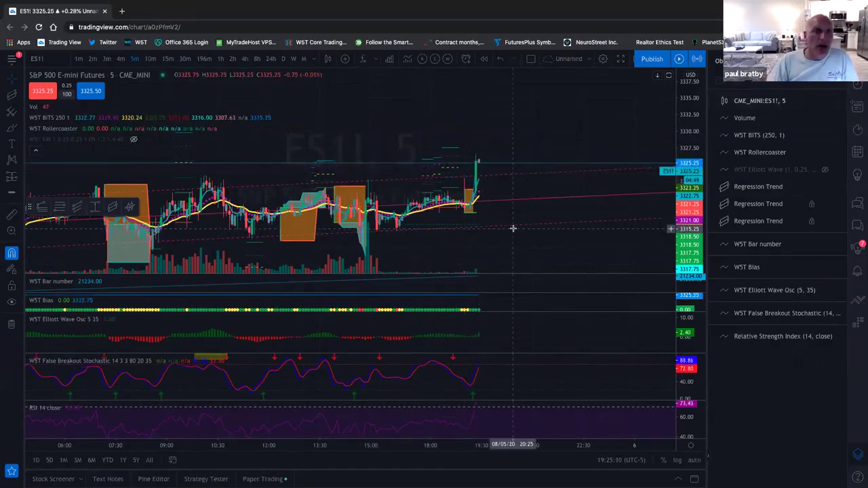
pyautogui.scroll(-4, 508, 227)
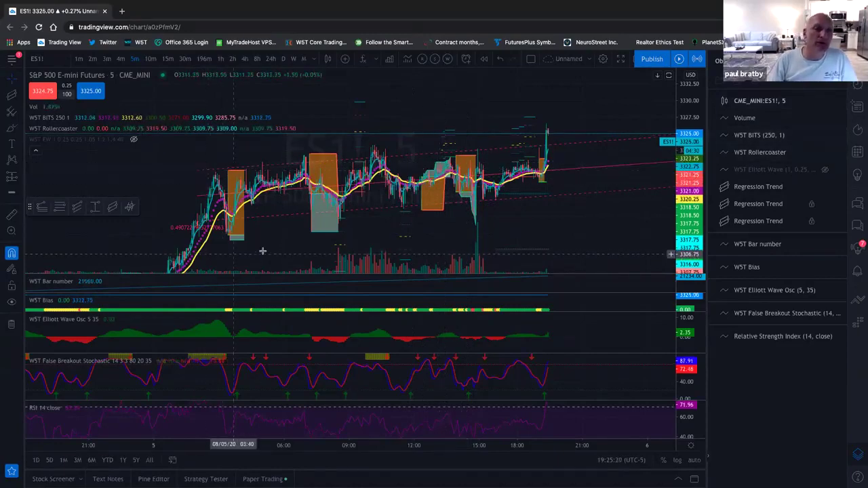
pyautogui.hscroll(-5, 305, 230)
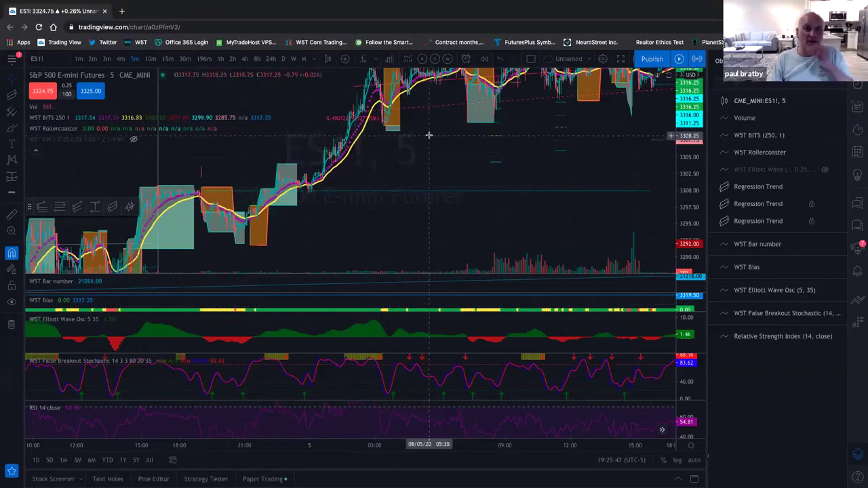
pyautogui.scroll(1, 434, 195)
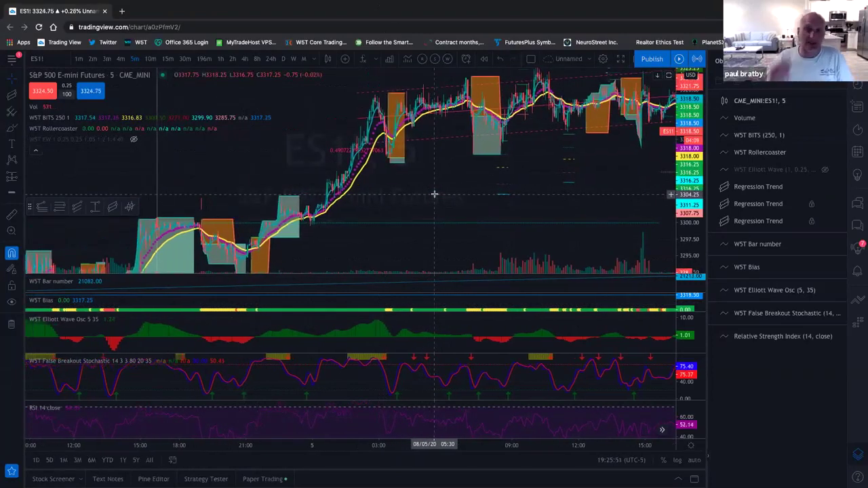
pyautogui.moveTo(601, 197); pyautogui.dragTo(485, 198)
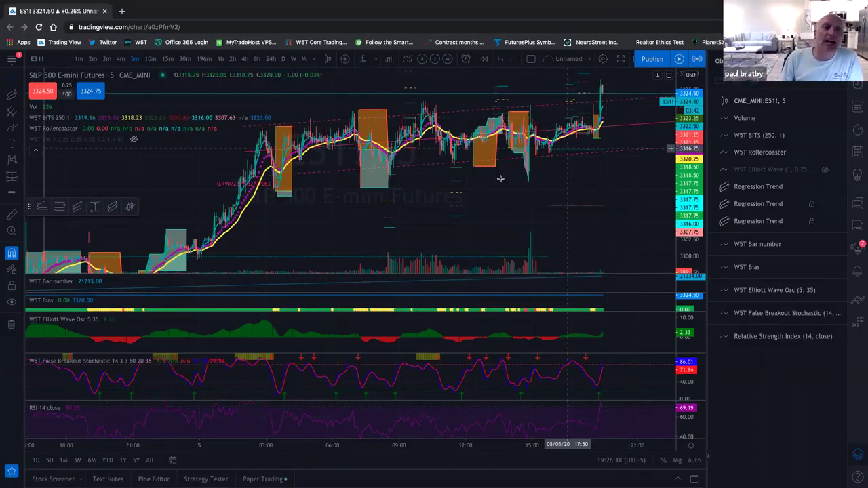
pyautogui.hscroll(-2, 494, 184)
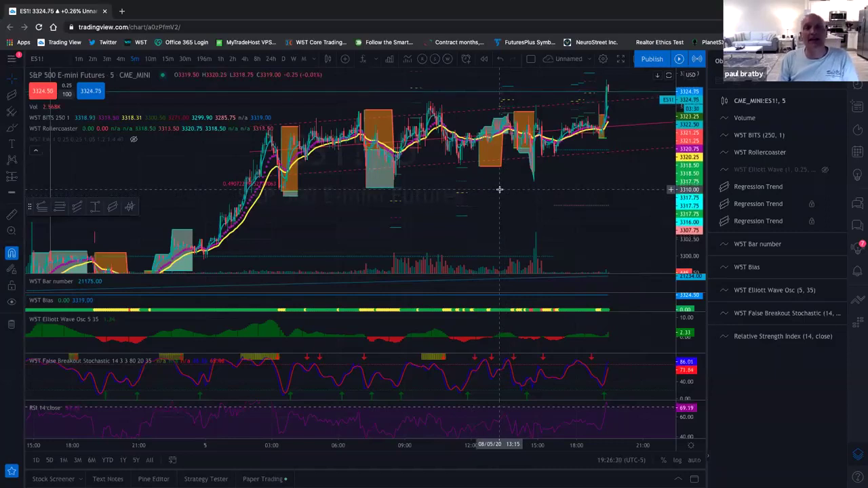
pyautogui.hscroll(-3, 500, 189)
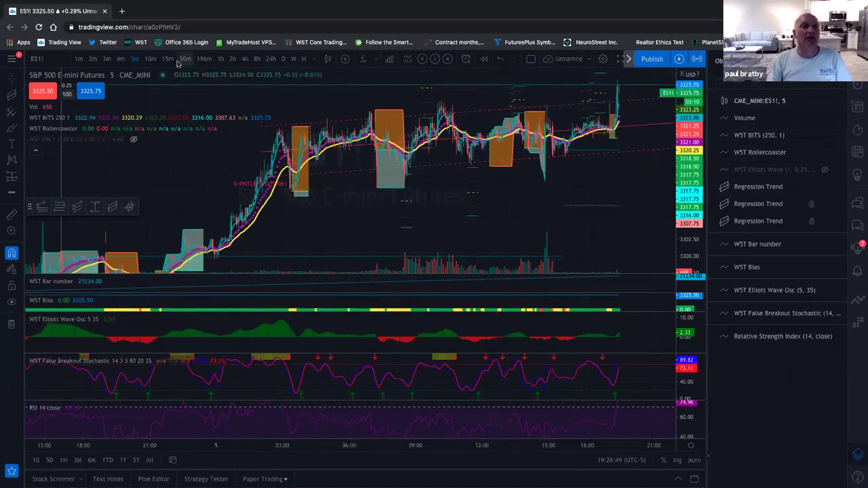
# - Compare the W5T Rollercoaster zones on the 15-minute chart with the recent zones on the 5-minute chart
pyautogui.click(168, 59)
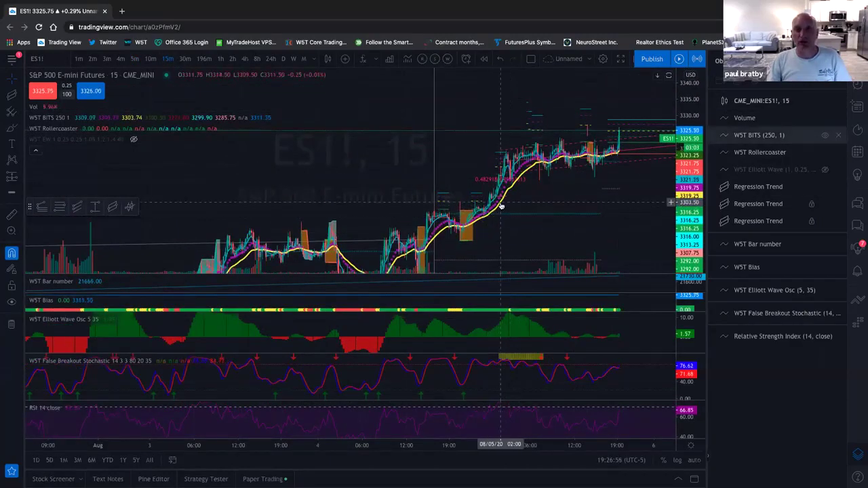
pyautogui.hscroll(3, 507, 190)
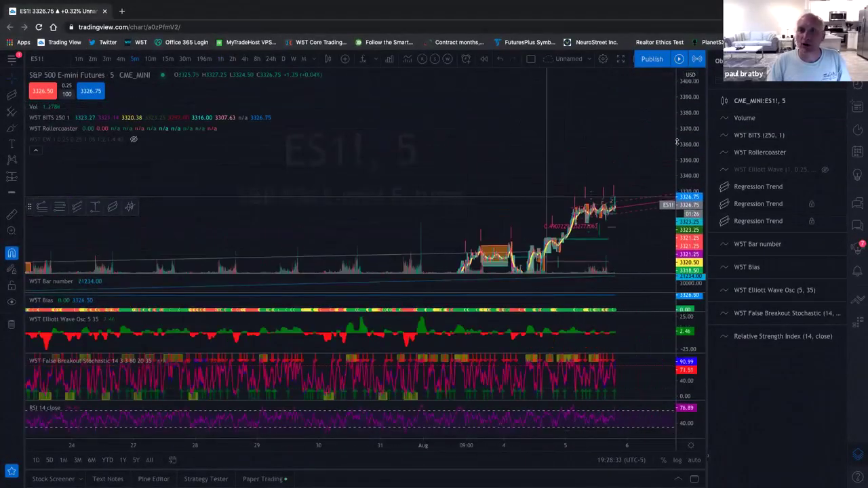
pyautogui.moveTo(680, 234); pyautogui.dragTo(682, 118)
pyautogui.scroll(3, 507, 98)
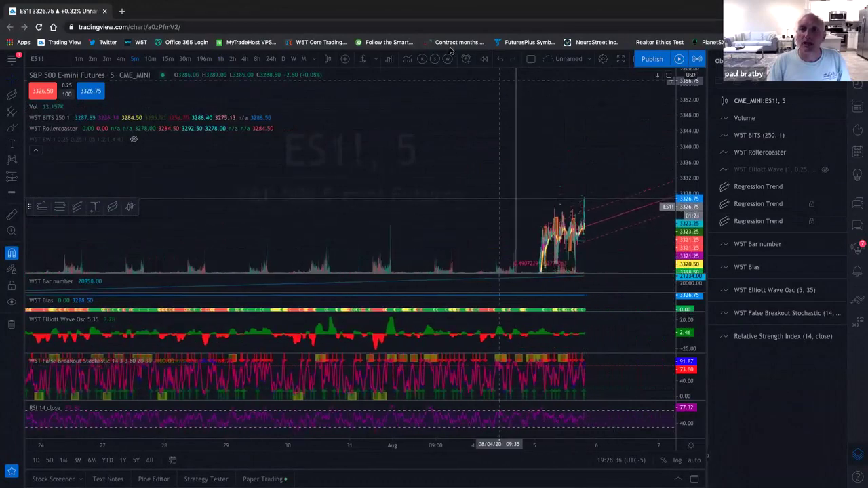
pyautogui.moveTo(631, 203); pyautogui.dragTo(553, 239)
pyautogui.scroll(3, 554, 239)
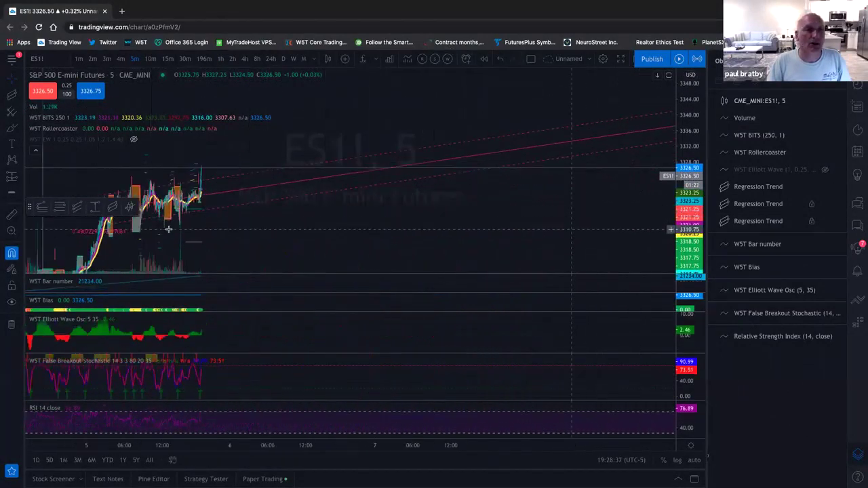
pyautogui.hscroll(-5, 187, 104)
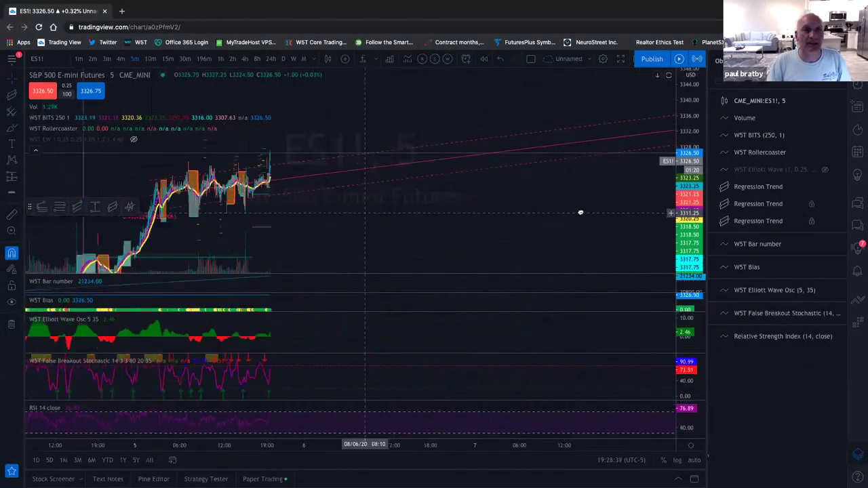
# - Switch the chart to the 2-minute interval and examine the August 5 W5T Rollercoaster zones up close
pyautogui.click(92, 58)
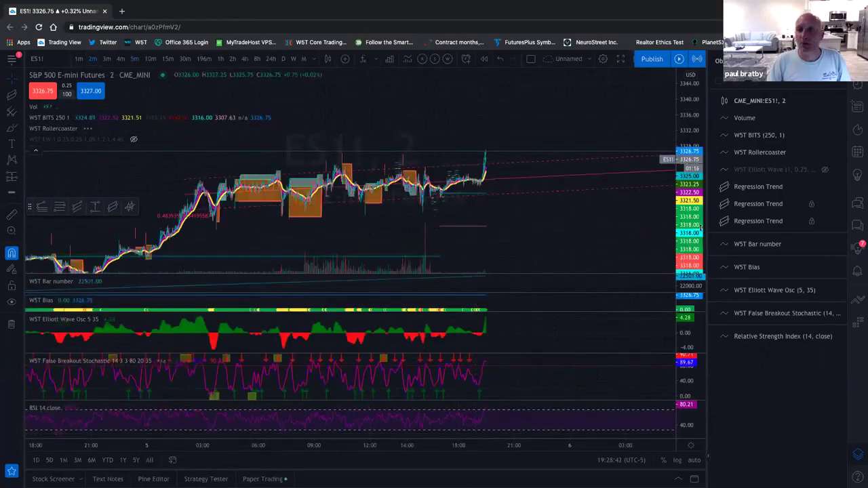
pyautogui.scroll(1, 669, 160)
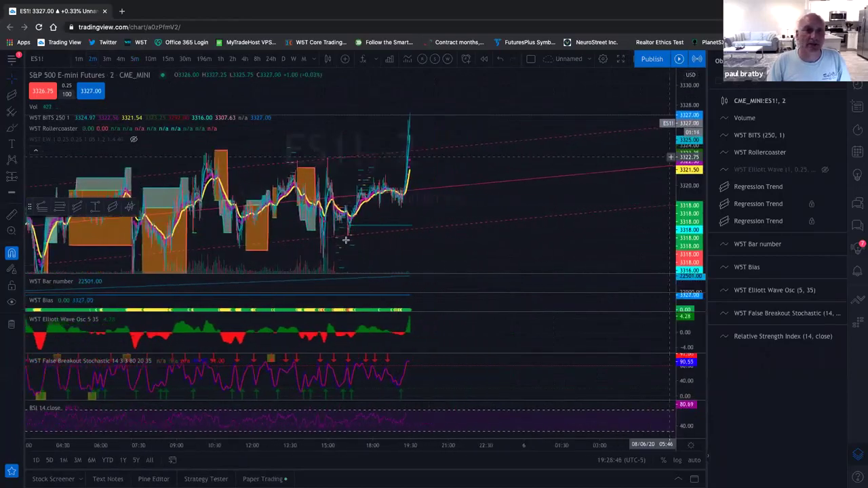
pyautogui.scroll(2, 532, 179)
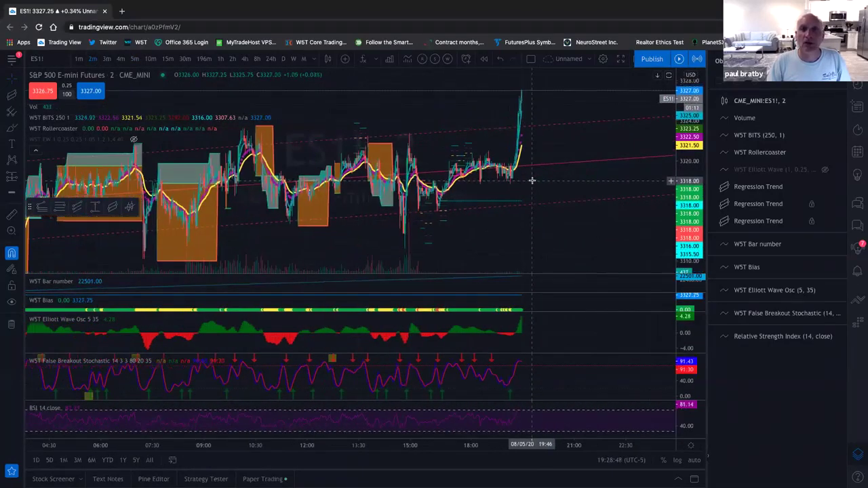
pyautogui.scroll(1, 531, 179)
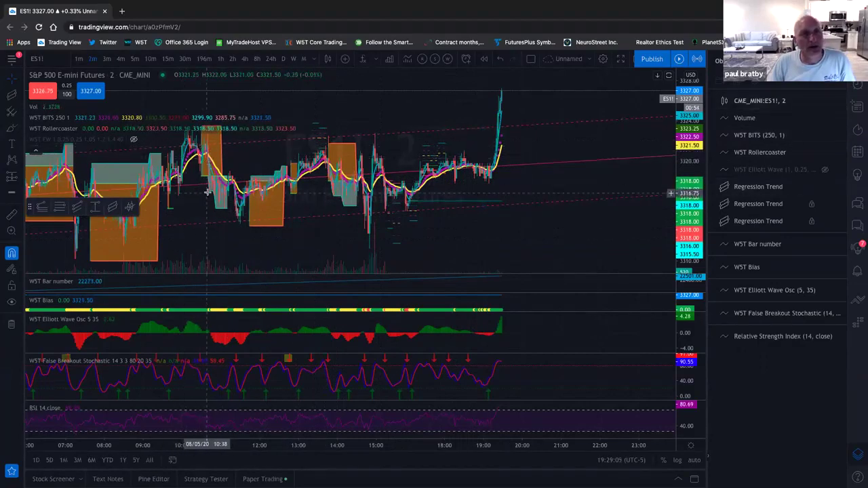
pyautogui.scroll(-2, 208, 161)
pyautogui.moveTo(208, 161); pyautogui.dragTo(308, 157)
pyautogui.scroll(5, 307, 157)
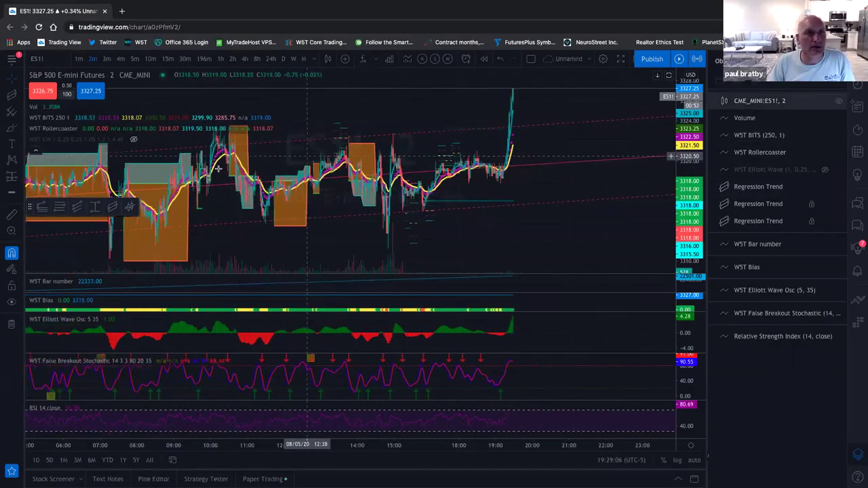
pyautogui.moveTo(322, 239); pyautogui.dragTo(386, 234)
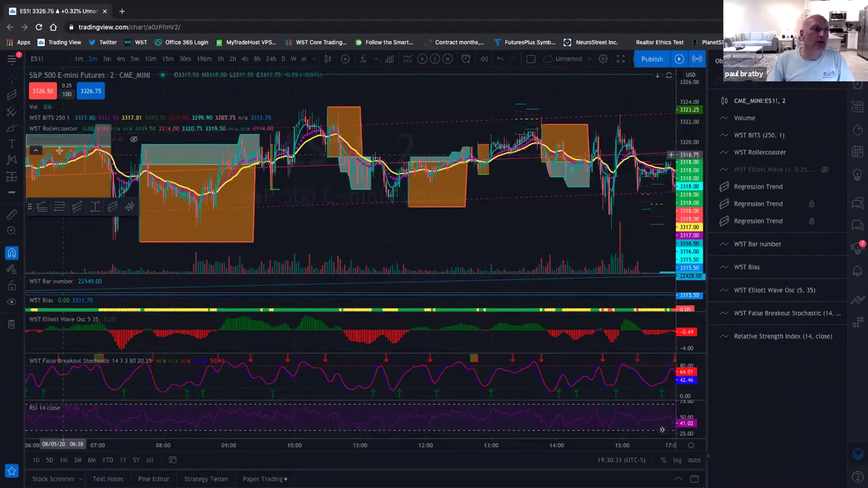
# - Show the hidden W5T Elliott Wave indicator on the 2-minute chart
pyautogui.click(134, 140)
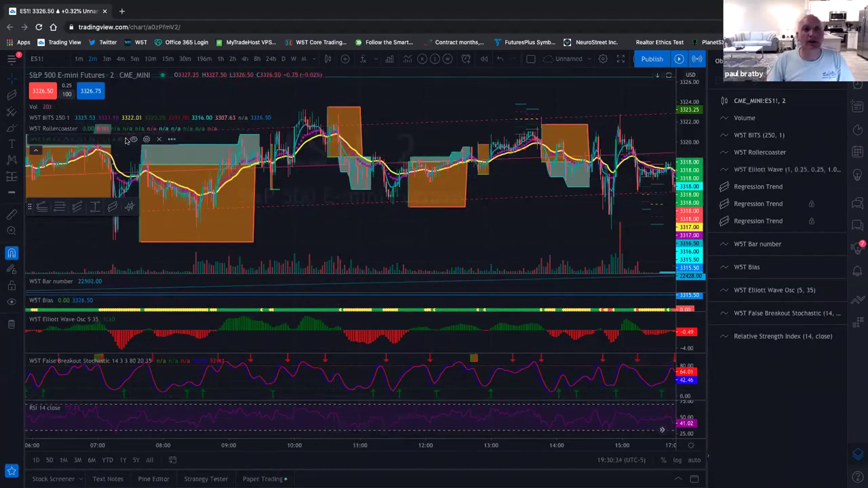
# - Hide the W5T Rollercoaster indicator on the 2-minute chart
pyautogui.scroll(5, 644, 179)
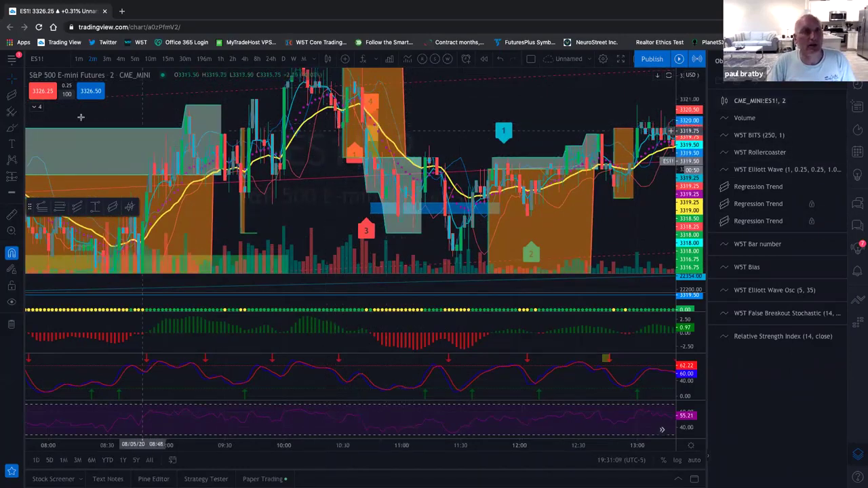
pyautogui.click(36, 110)
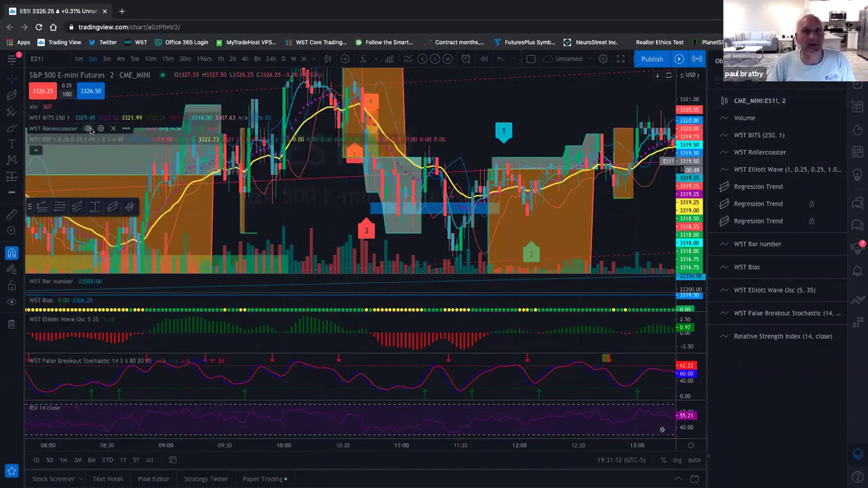
pyautogui.click(89, 129)
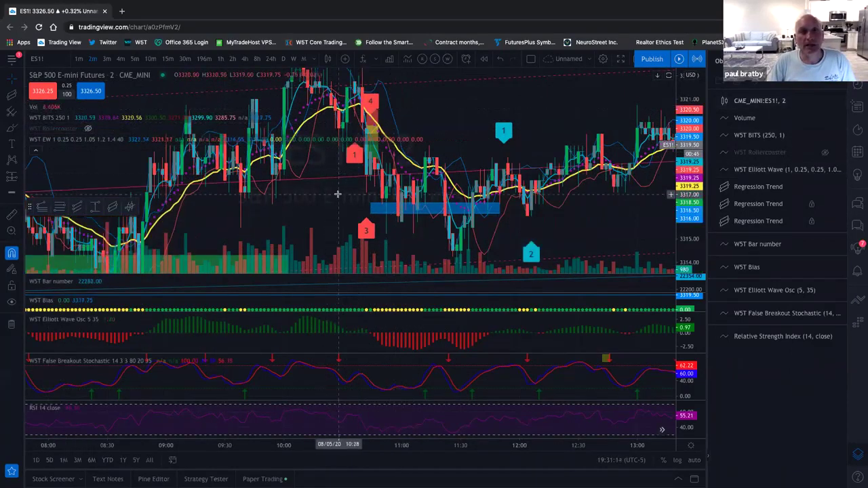
# - Examine the W5T Elliott Wave labels and the blue zone around the August 5 decline between 10:30 and 11:30
pyautogui.moveTo(337, 194); pyautogui.dragTo(432, 158)
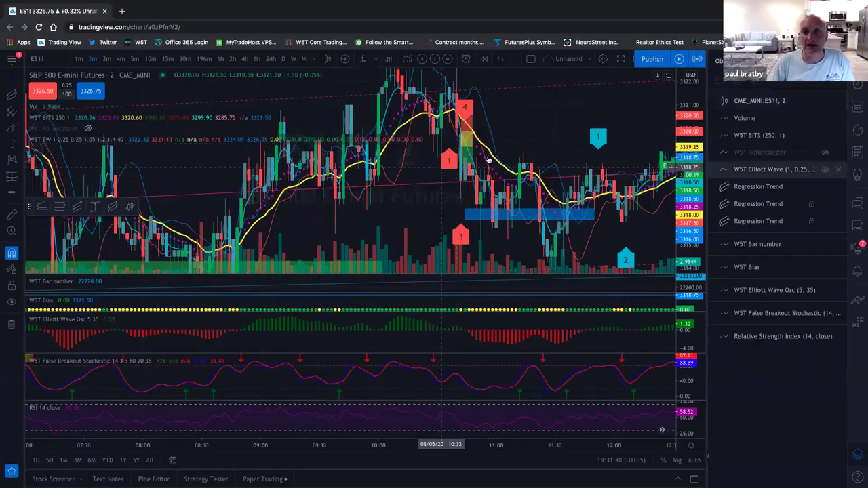
pyautogui.scroll(3, 297, 223)
pyautogui.scroll(3, 297, 223)
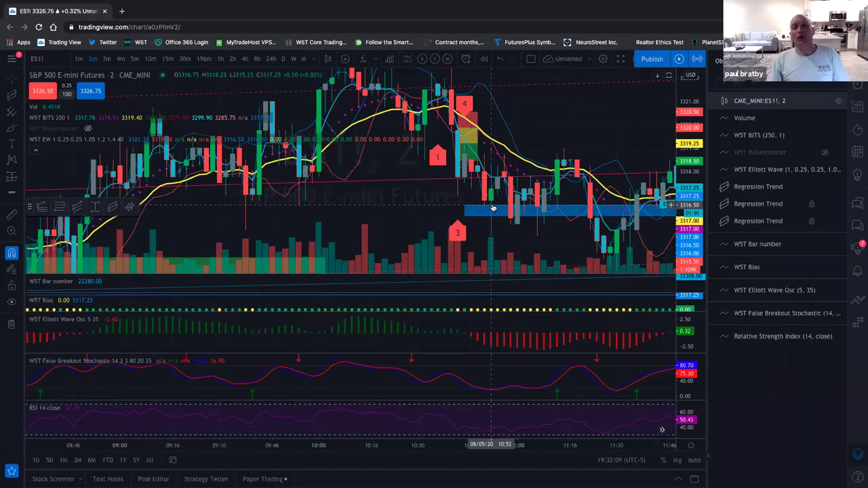
pyautogui.moveTo(684, 197); pyautogui.dragTo(680, 166)
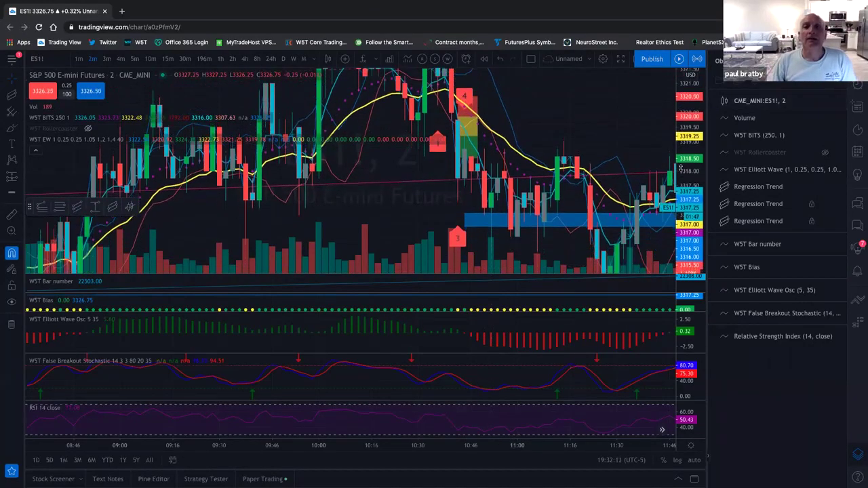
pyautogui.scroll(-3, 504, 183)
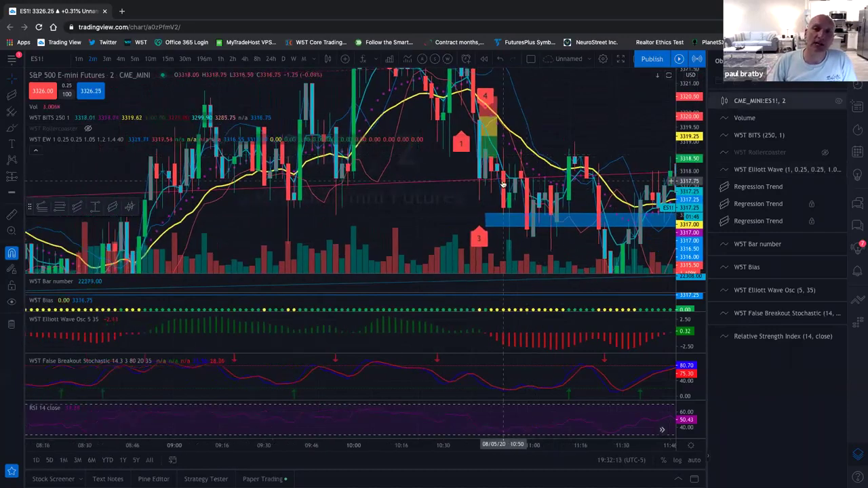
pyautogui.scroll(-1, 515, 185)
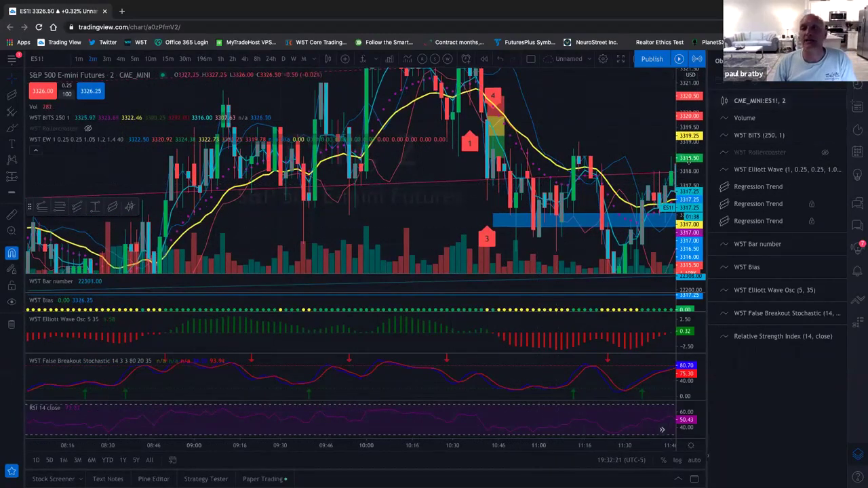
pyautogui.moveTo(685, 200); pyautogui.dragTo(688, 175)
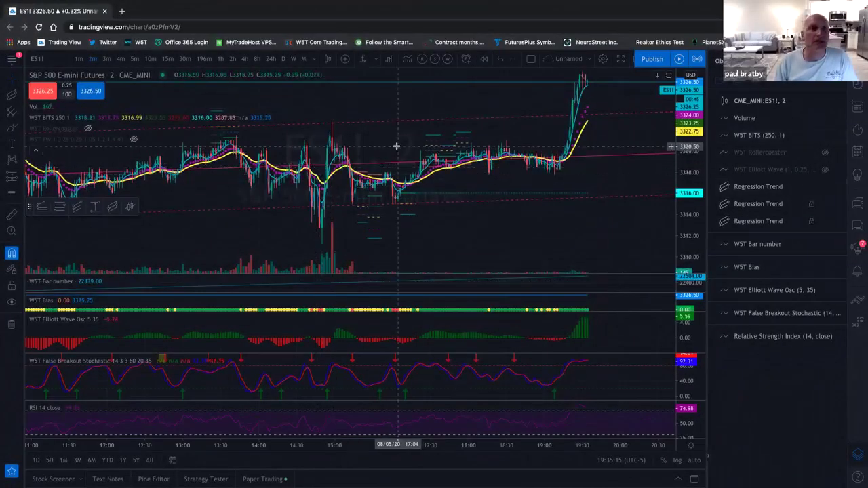
# - Hide the W5T BITS indicator and bring the latest 2-minute bars into view
pyautogui.scroll(-1, 522, 170)
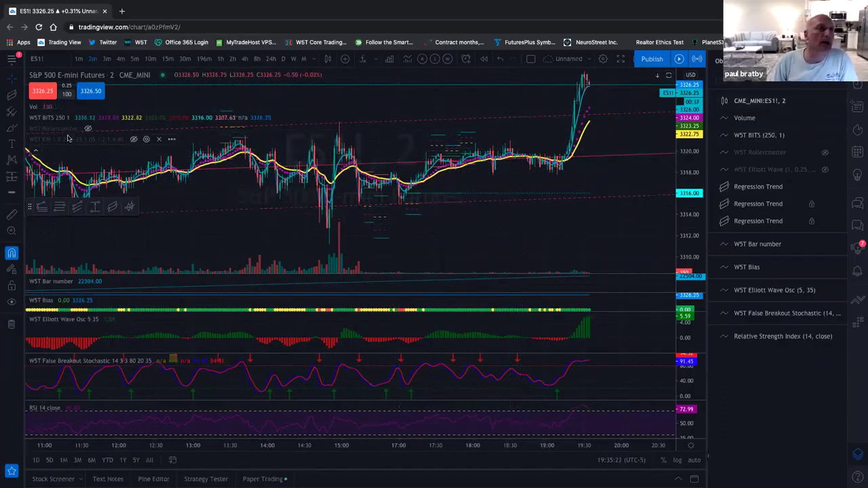
pyautogui.click(79, 118)
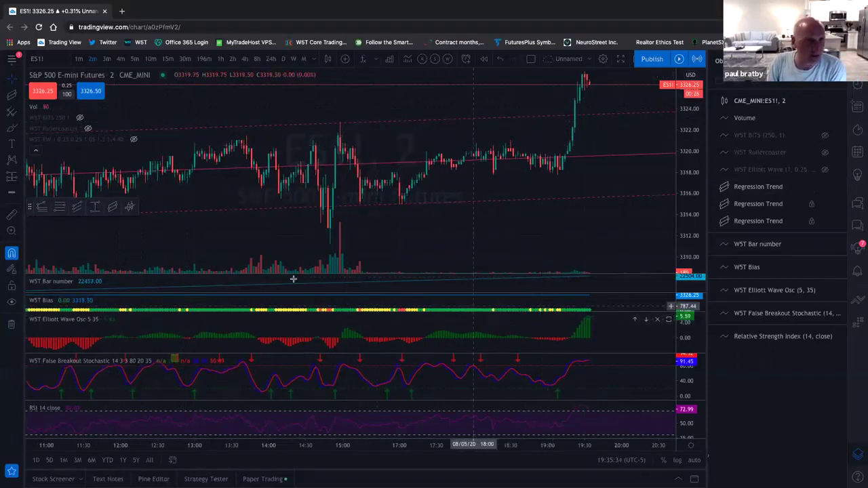
pyautogui.hscroll(1, 280, 203)
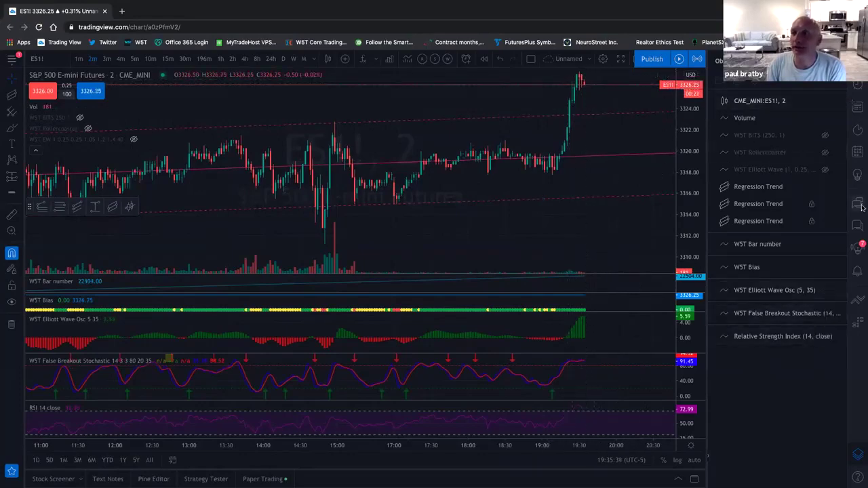
# - Open an order ticket for ES1!, choose a market order and set its quantity to 1
pyautogui.click(858, 106)
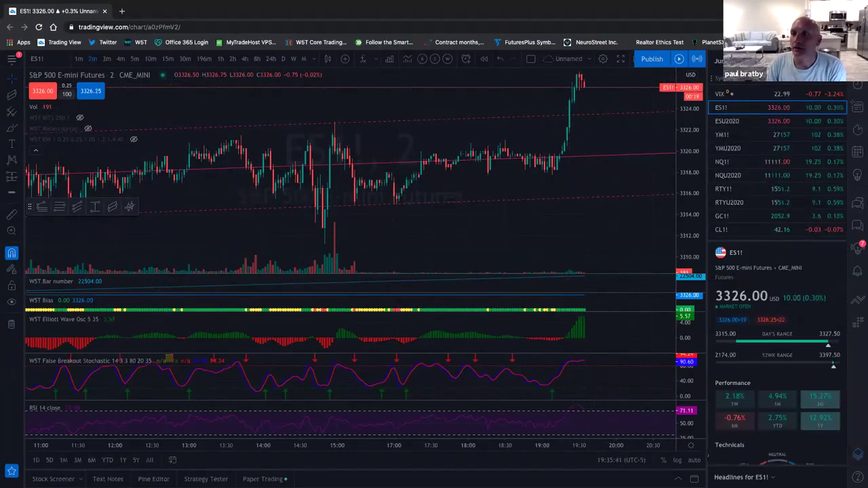
pyautogui.click(858, 106)
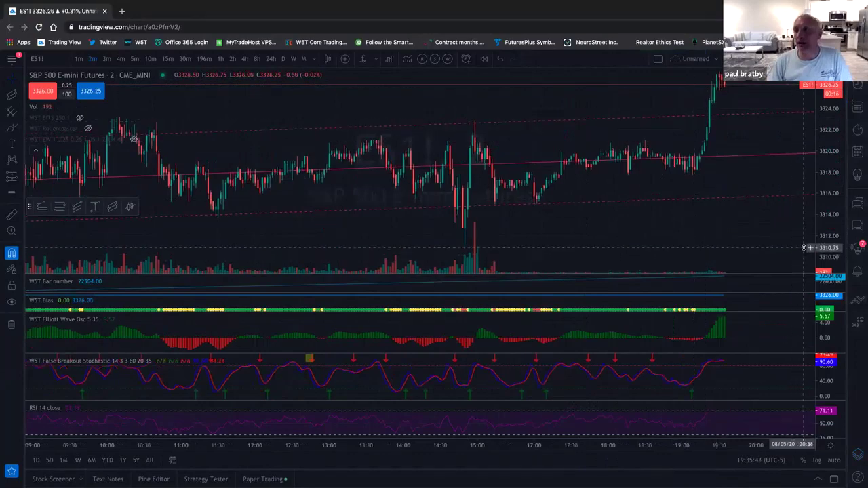
pyautogui.click(857, 303)
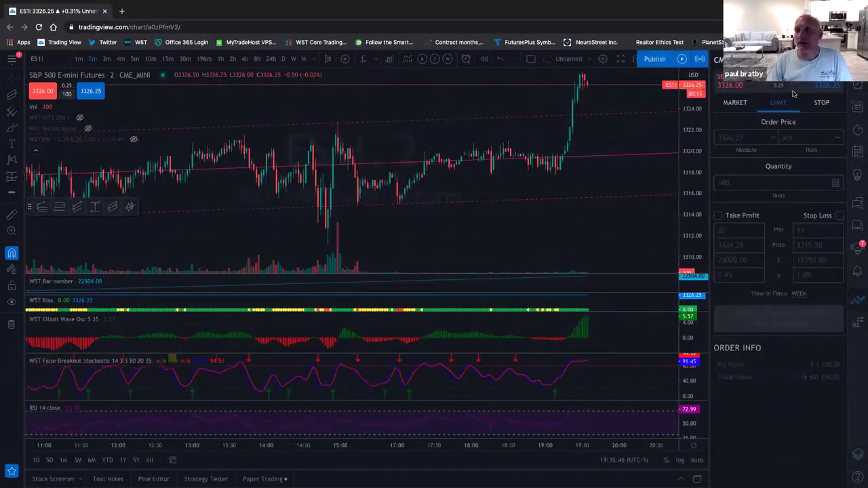
pyautogui.click(736, 104)
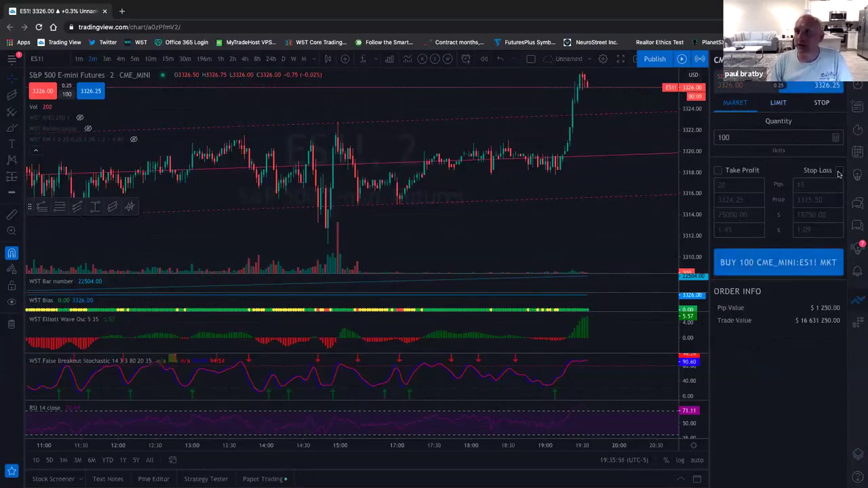
pyautogui.click(729, 138)
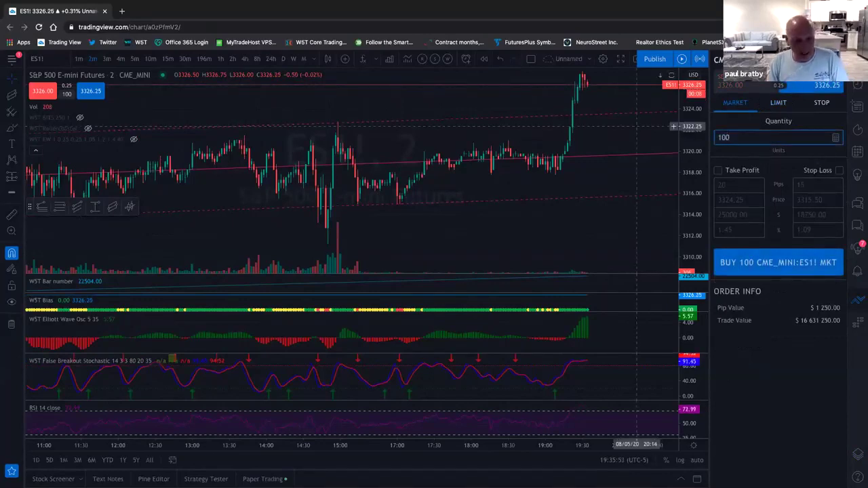
pyautogui.press('BackSpace')
pyautogui.press('BackSpace')
# - Add an 8-pip stop loss to the order and sell 1 ES1! contract at market
pyautogui.click(840, 171)
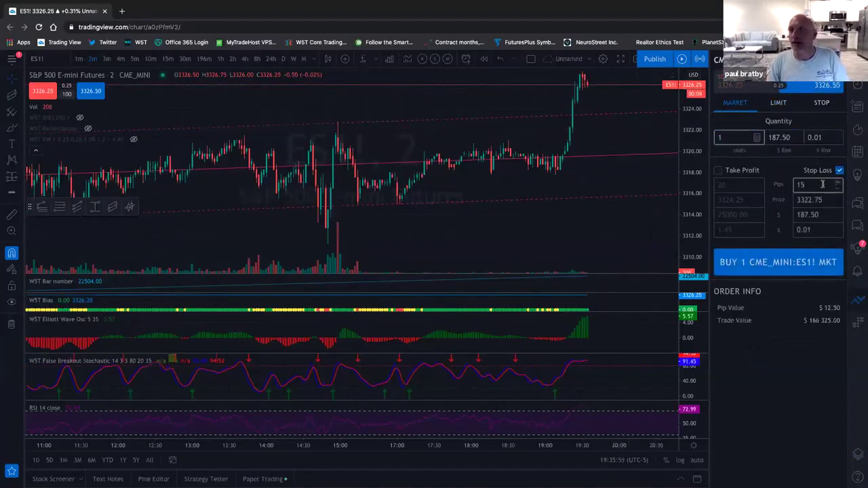
pyautogui.write('8')
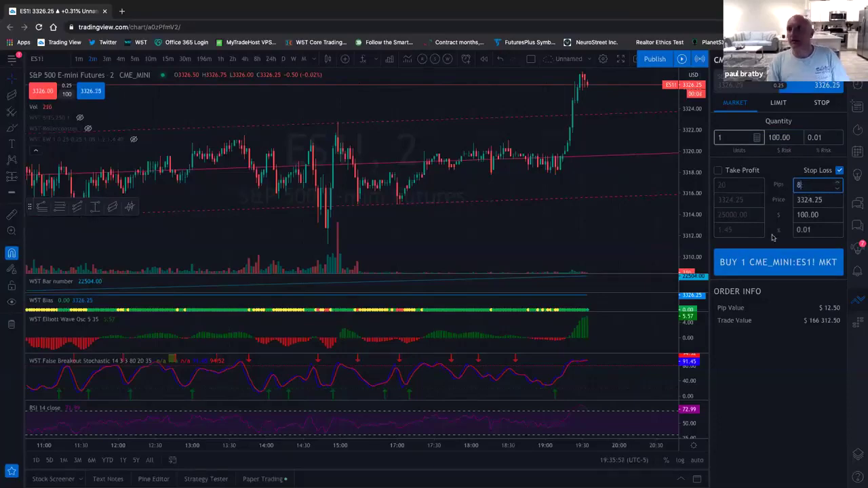
pyautogui.click(743, 84)
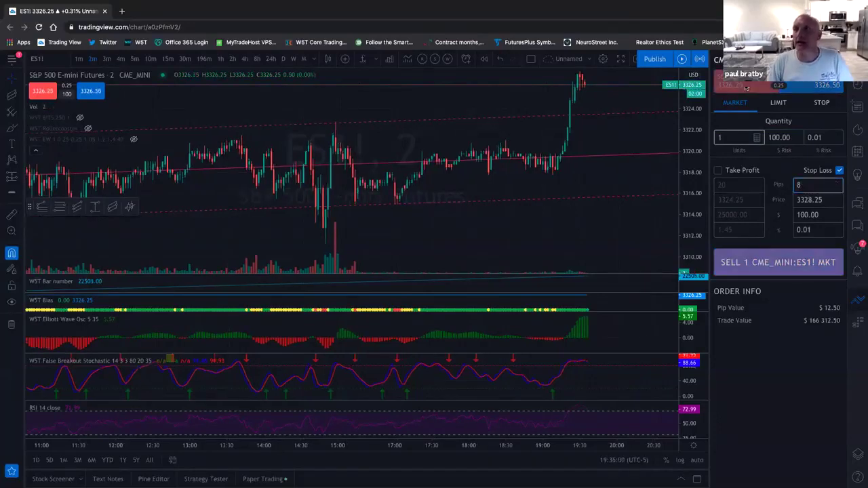
pyautogui.click(760, 265)
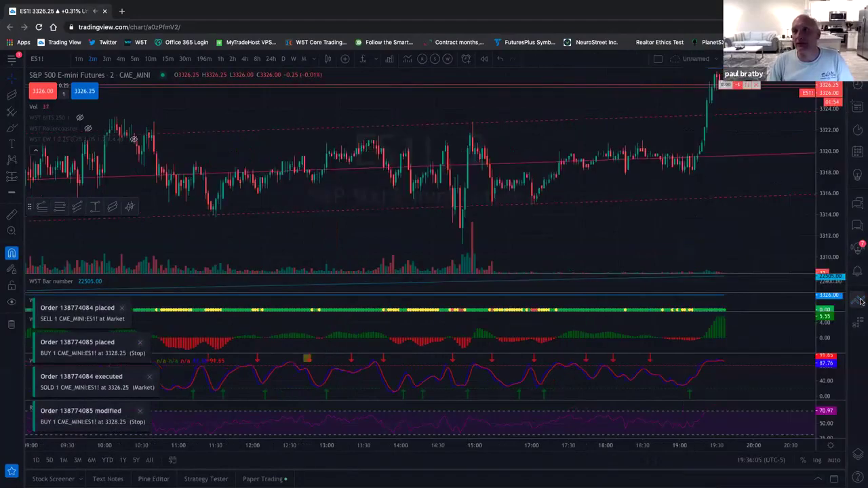
# - Close the open short position from the chart and buy 1 ES1! contract at market
pyautogui.scroll(2, 758, 109)
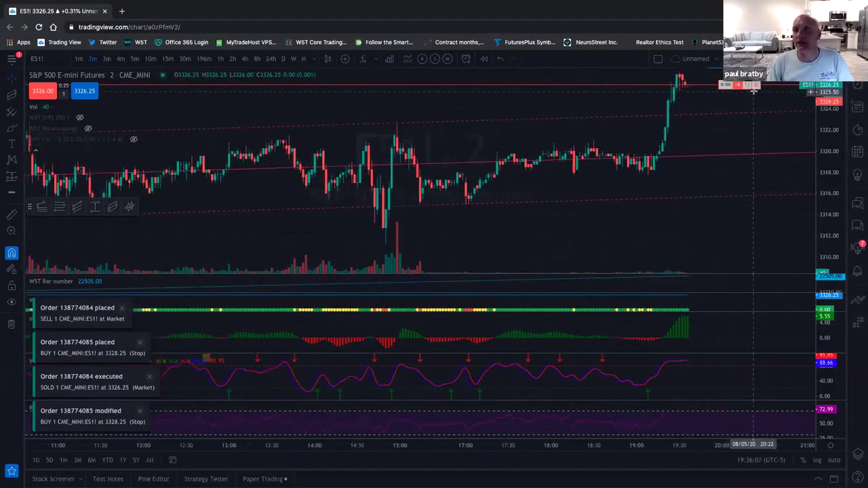
pyautogui.click(758, 87)
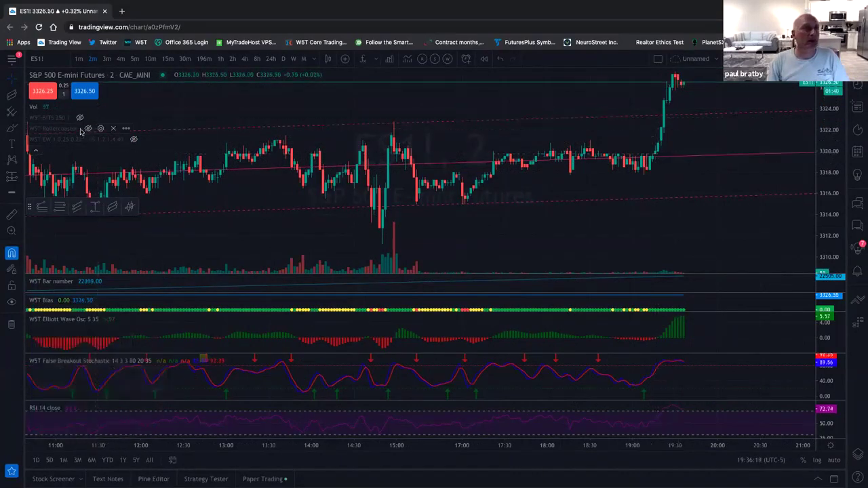
pyautogui.click(85, 92)
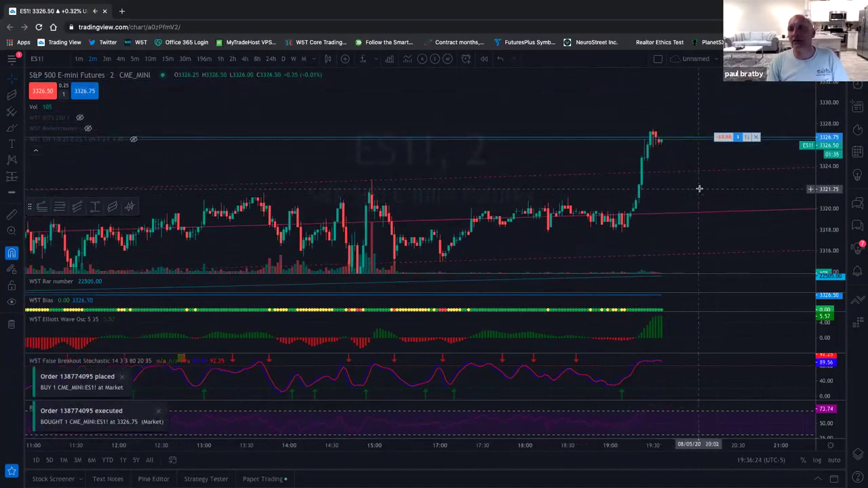
# - Add a stop loss of 10 pips to the open long position, keeping the stop at 3324.25
pyautogui.click(738, 138)
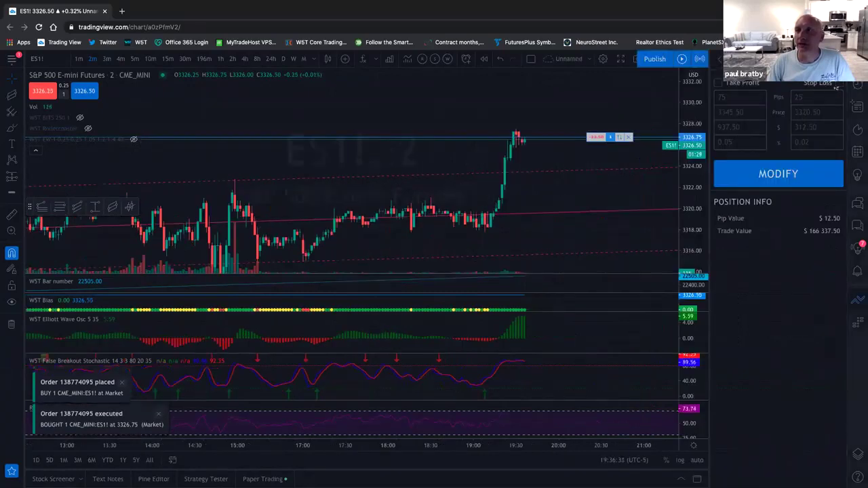
pyautogui.click(838, 84)
pyautogui.doubleClick(807, 98)
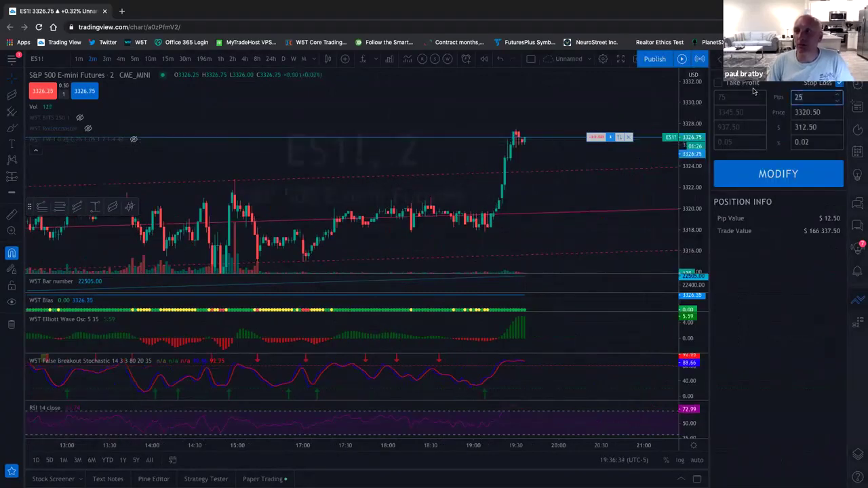
pyautogui.write('10')
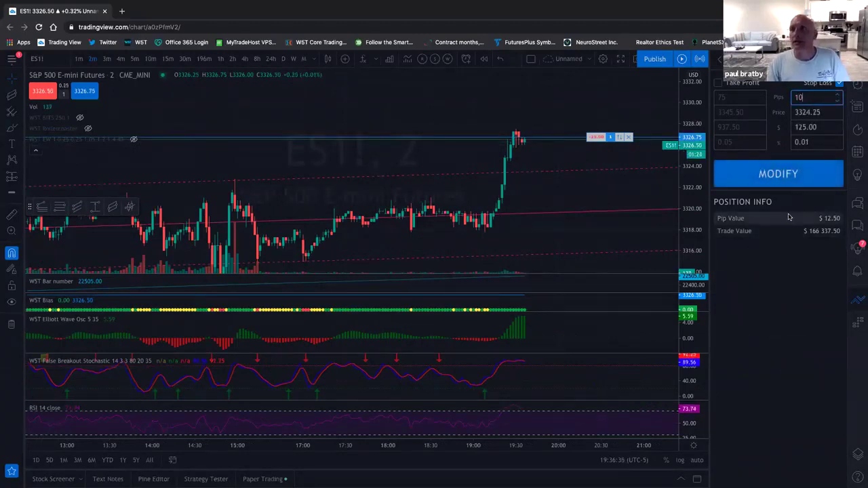
pyautogui.click(778, 181)
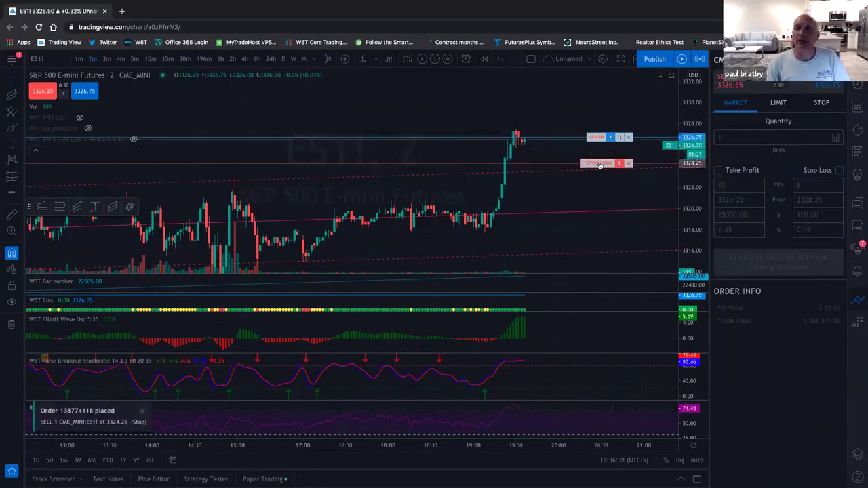
pyautogui.moveTo(598, 166); pyautogui.dragTo(600, 166)
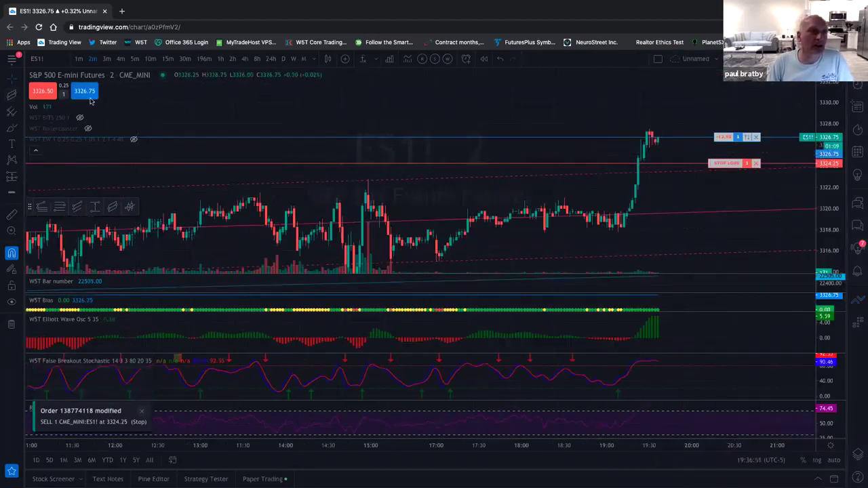
# - In the chart's trading settings, toggle Show Buy/Sell Buttons off and back on, and accept the settings
pyautogui.rightClick(350, 121)
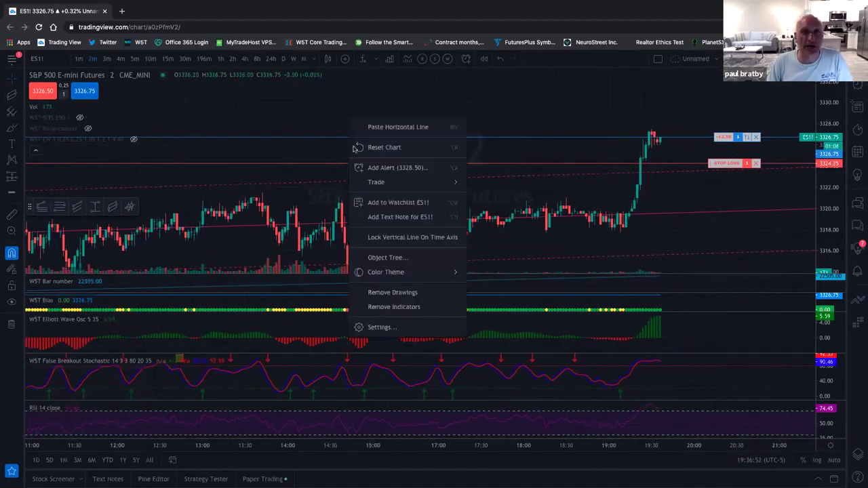
pyautogui.click(380, 328)
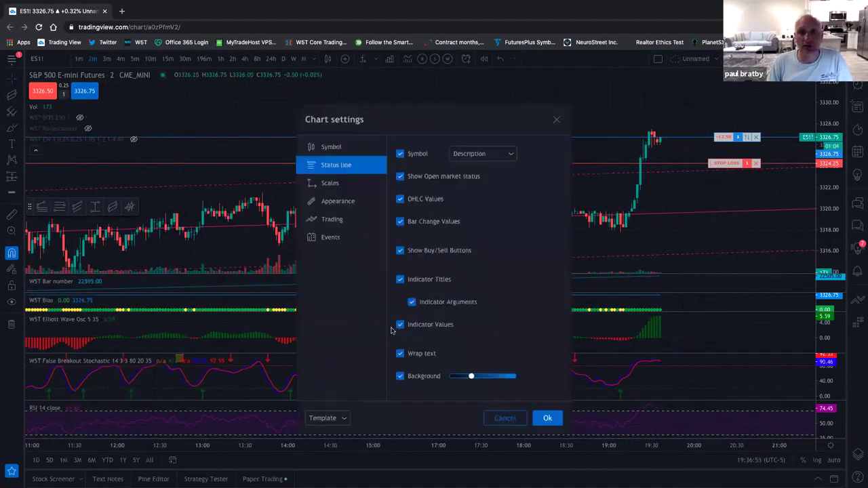
pyautogui.click(329, 205)
pyautogui.click(339, 150)
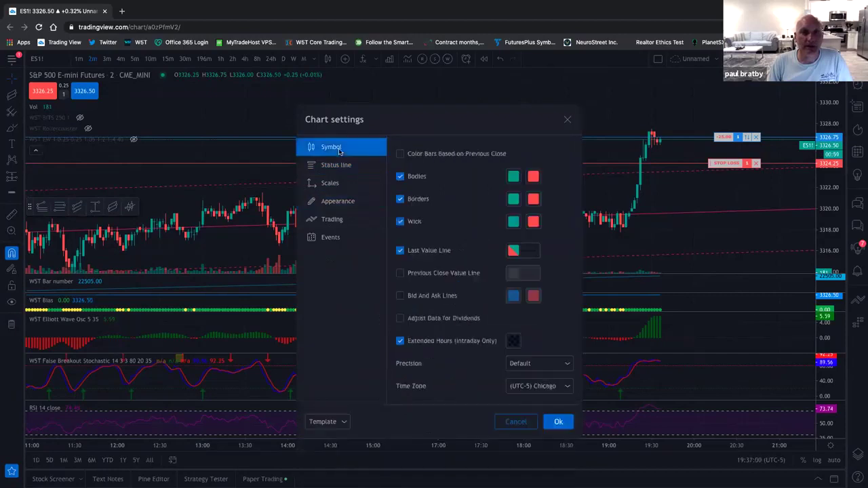
pyautogui.click(333, 220)
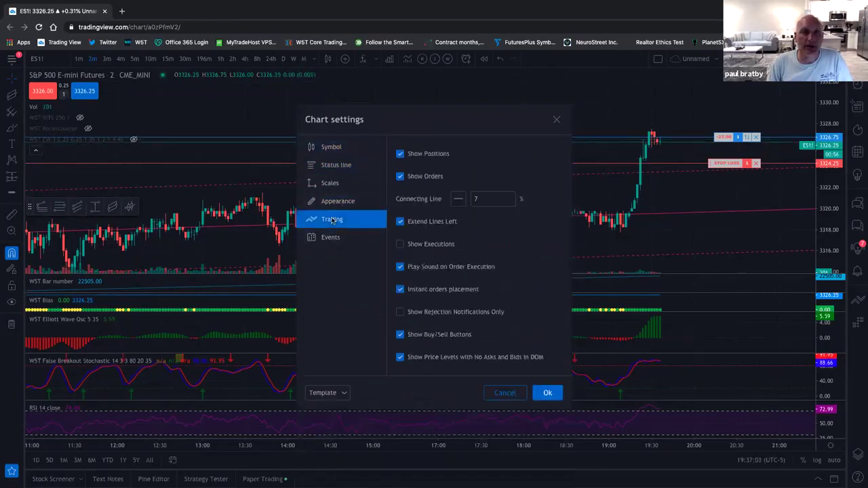
pyautogui.click(400, 335)
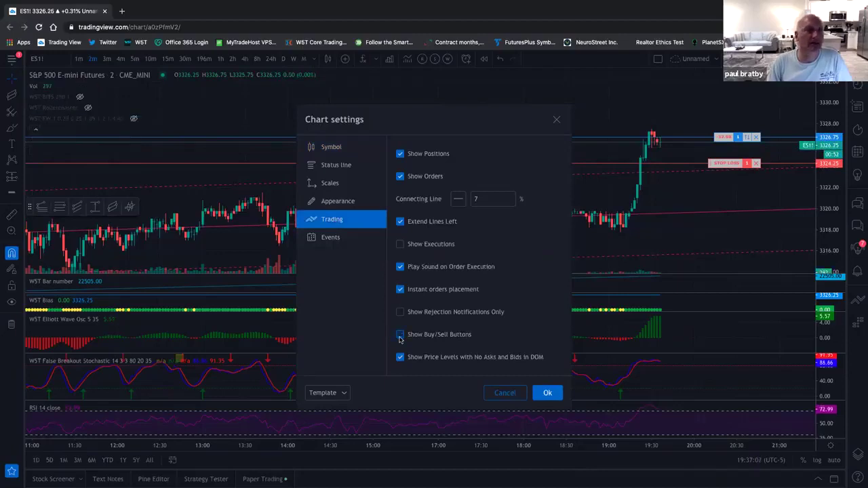
pyautogui.click(400, 335)
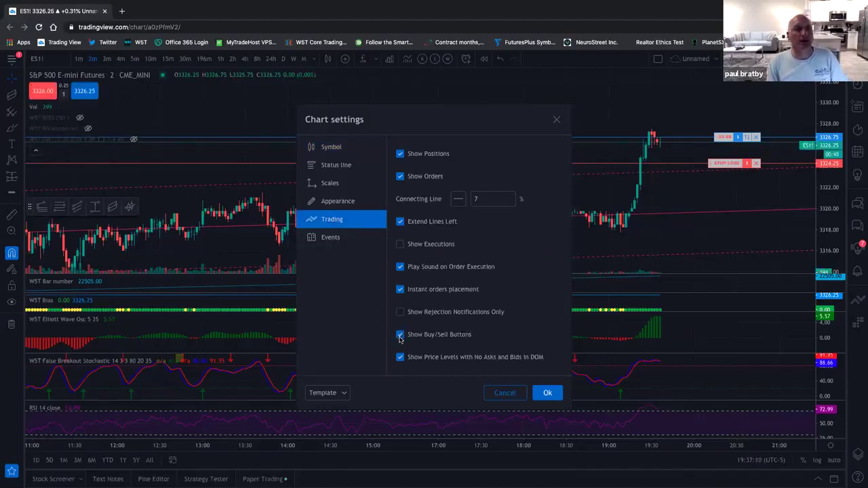
pyautogui.click(401, 336)
pyautogui.click(400, 336)
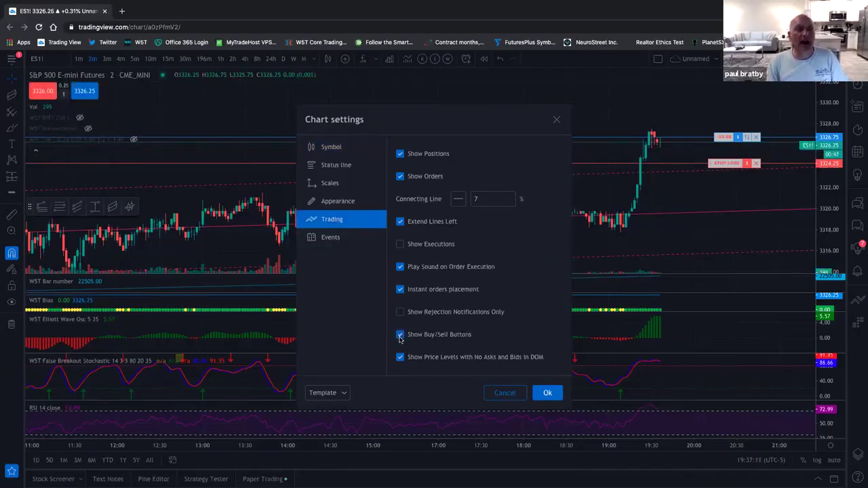
pyautogui.click(547, 393)
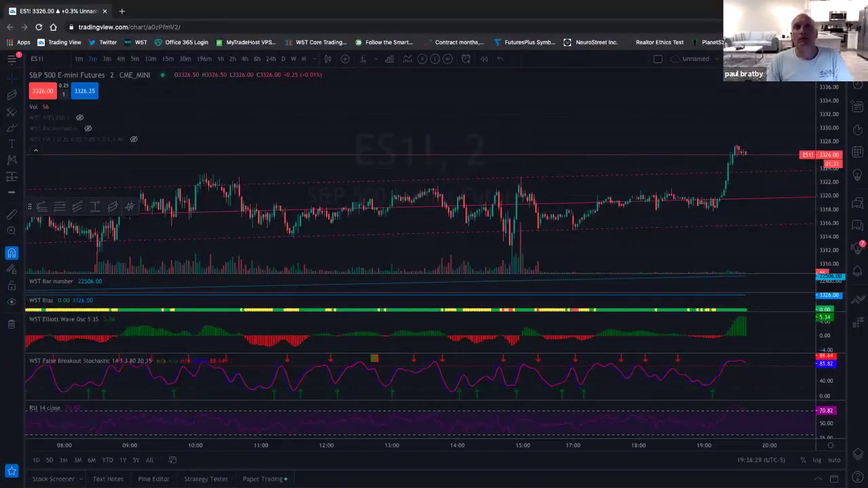
# - Show the watchlist, load YM1! on the chart and switch it to the daily interval
pyautogui.click(857, 108)
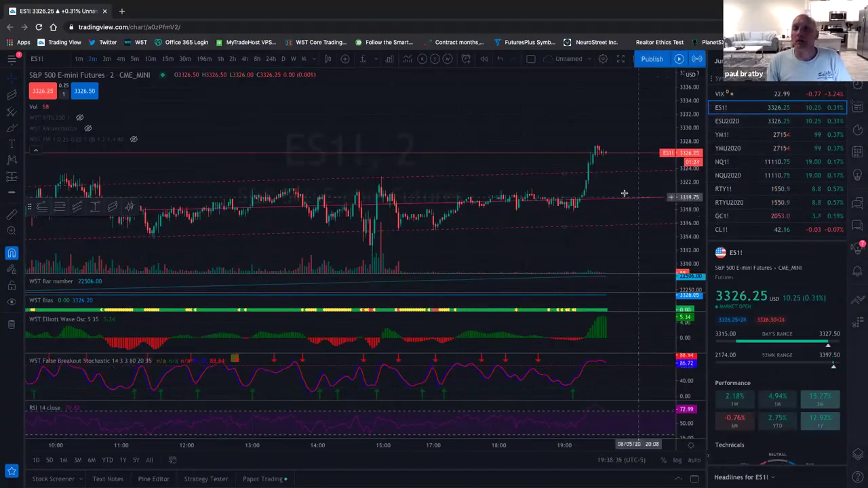
pyautogui.click(735, 138)
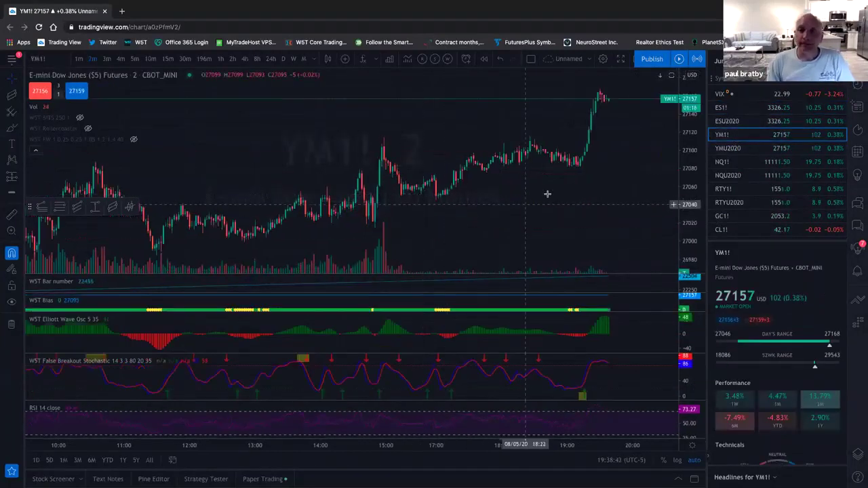
pyautogui.scroll(-2, 573, 178)
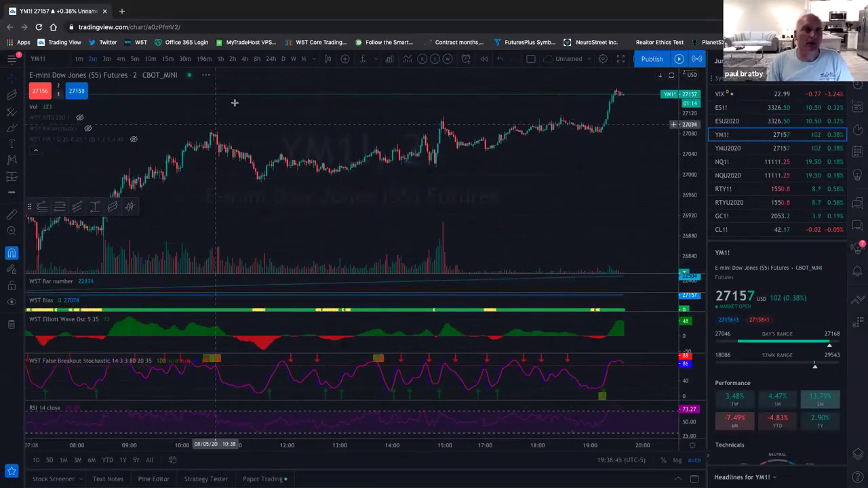
pyautogui.click(283, 59)
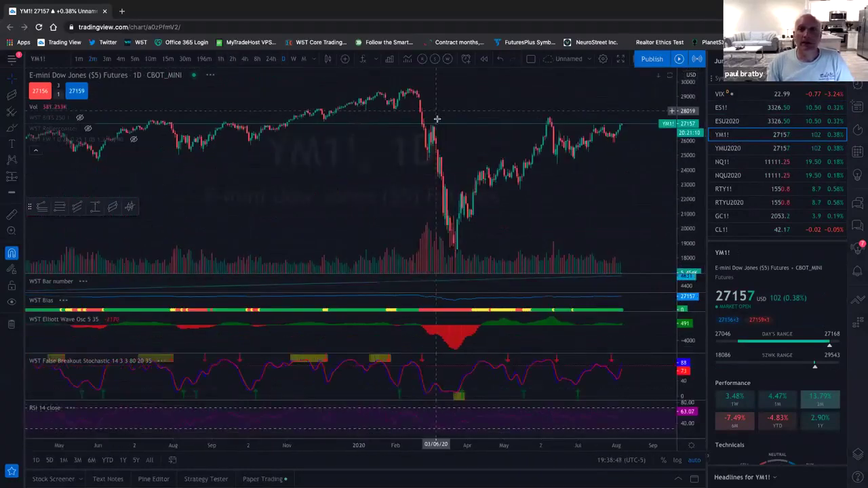
# - Draw a white regression trend channel from a saved template, running from the March 2020 low to the latest daily bar
pyautogui.click(15, 95)
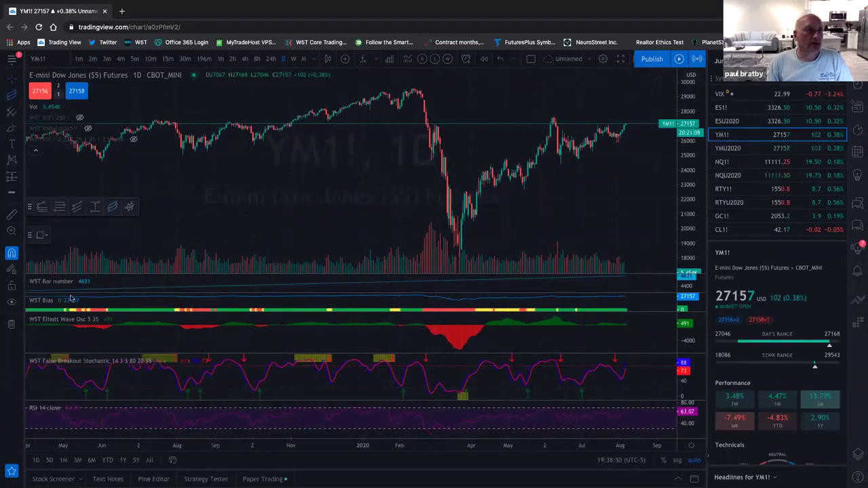
pyautogui.click(44, 235)
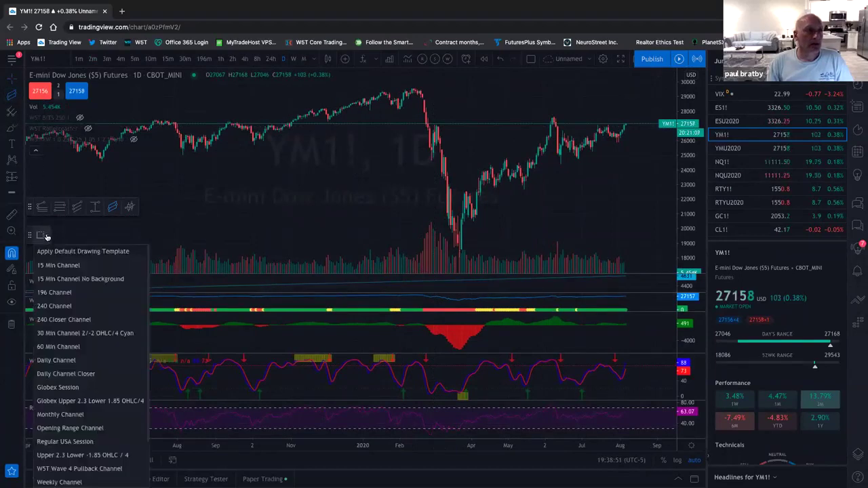
pyautogui.scroll(-1, 102, 440)
pyautogui.click(61, 467)
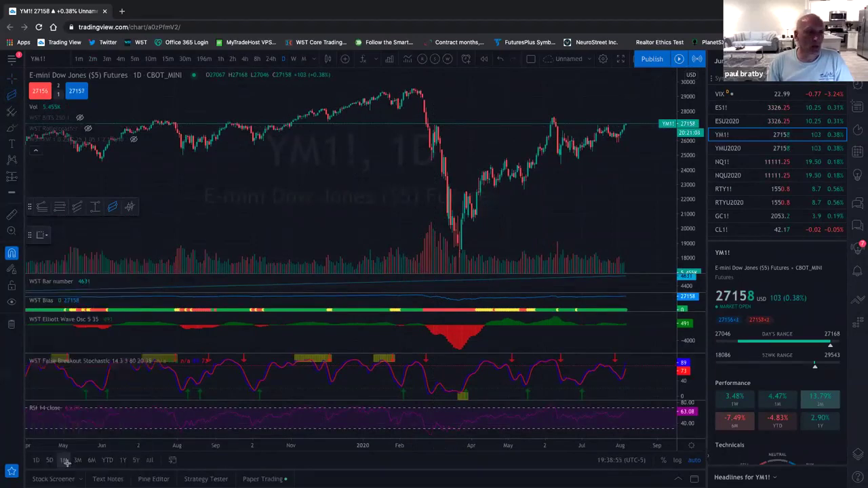
pyautogui.click(459, 246)
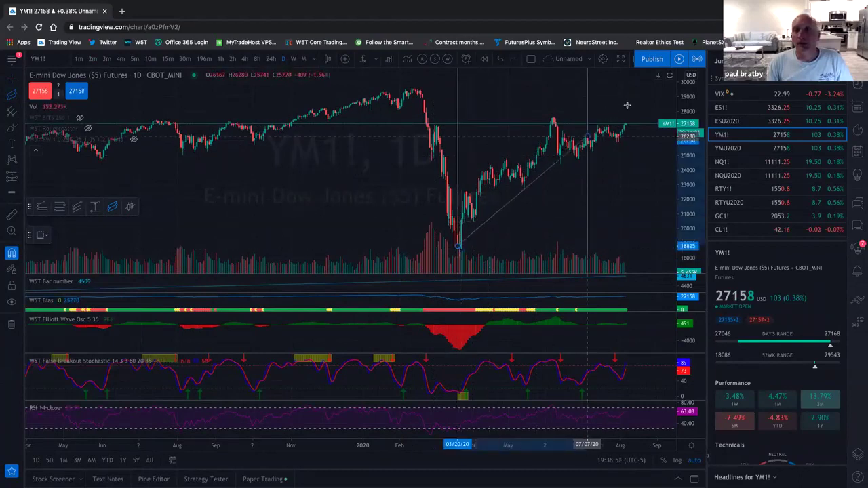
pyautogui.click(625, 126)
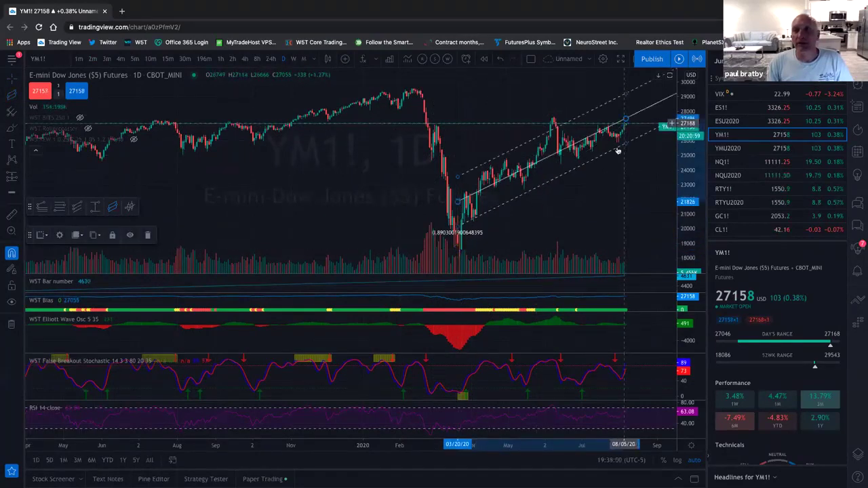
# - In the regression trend's settings, try (O + H + L + C)/4 as the source and return it to (H + L + C)/3
pyautogui.rightClick(591, 113)
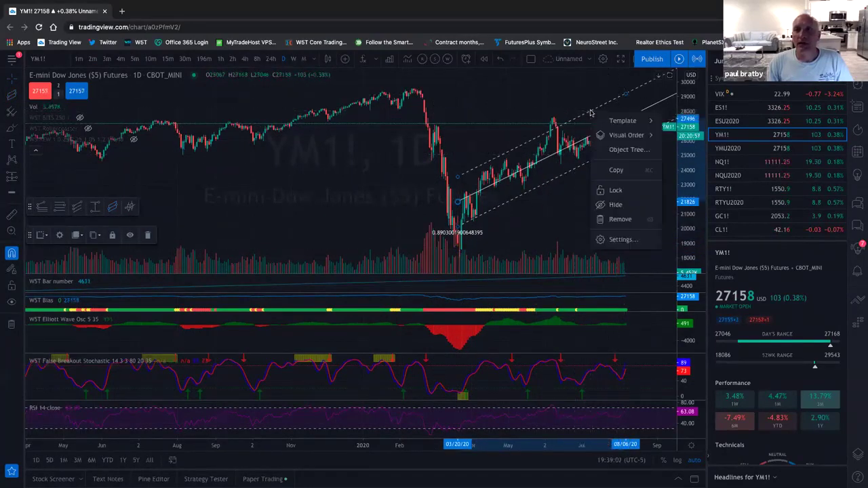
pyautogui.click(617, 238)
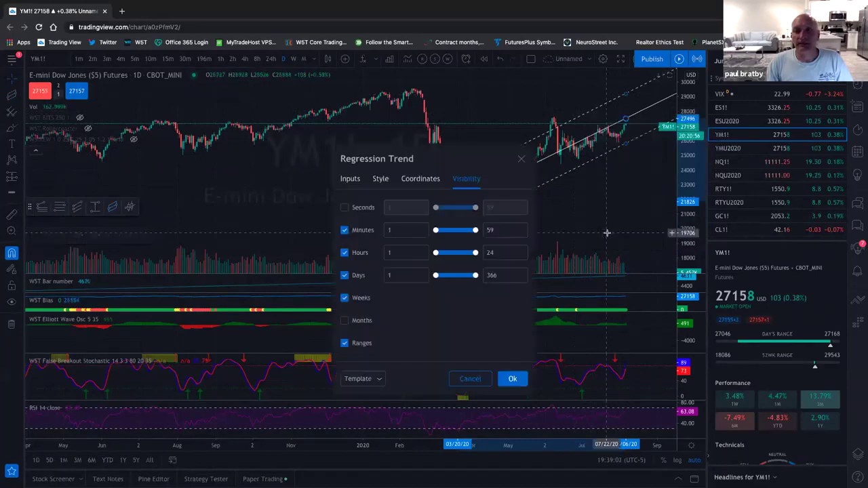
pyautogui.click(350, 180)
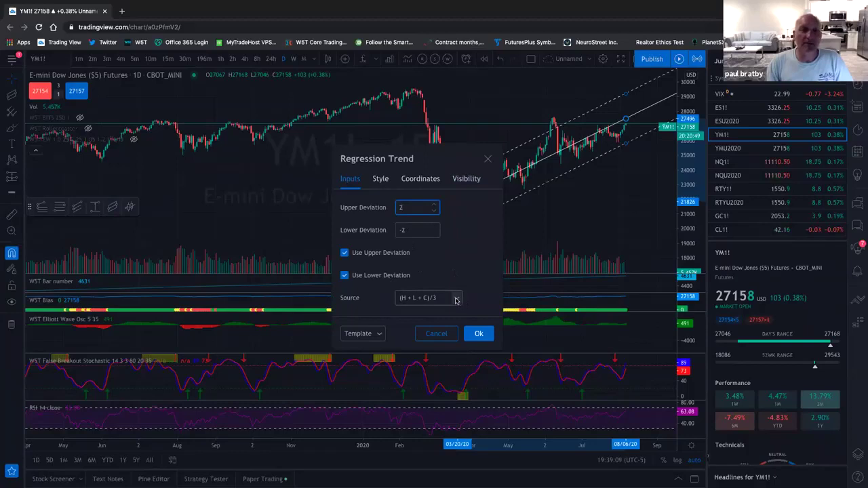
pyautogui.click(456, 300)
pyautogui.click(439, 402)
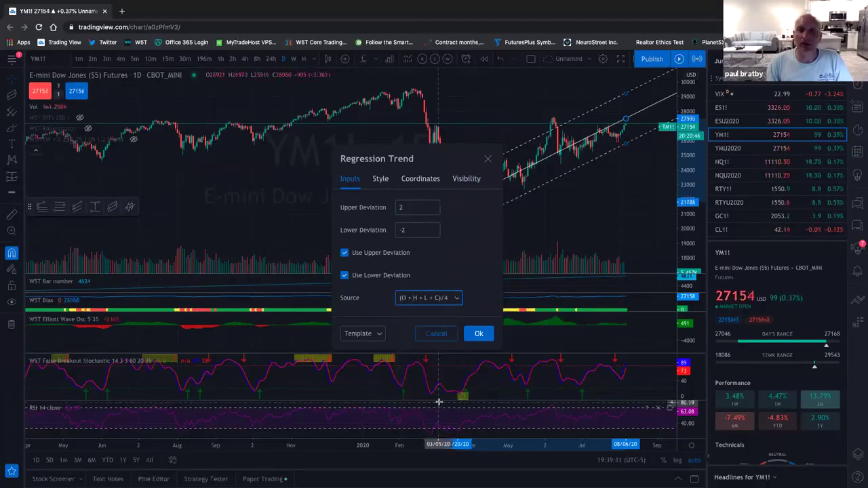
pyautogui.click(458, 300)
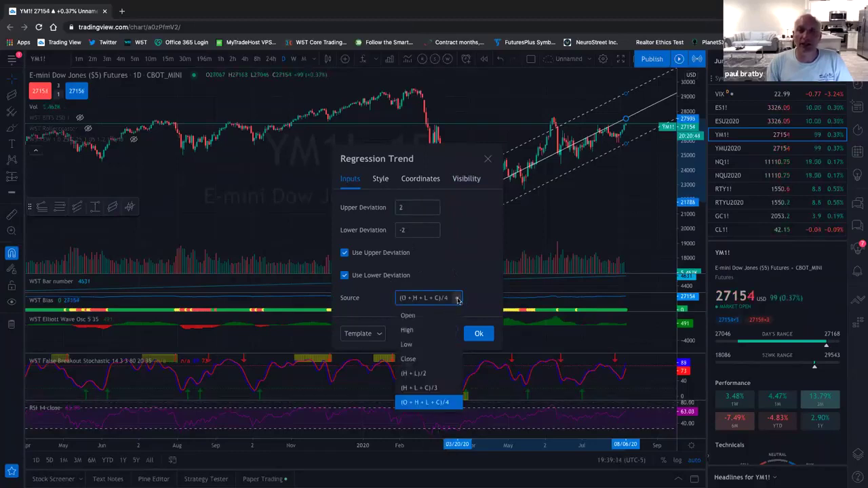
pyautogui.click(438, 390)
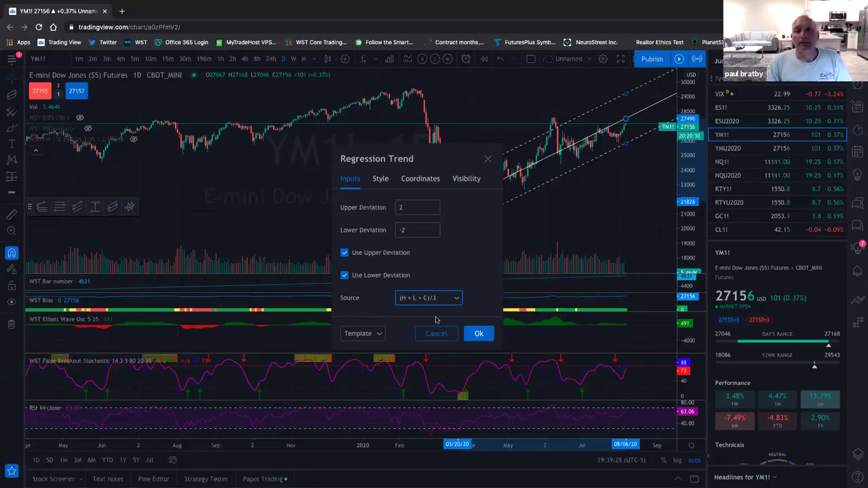
# - Turn off the regression trend's visibility on minute and hour intervals
pyautogui.click(465, 180)
pyautogui.click(345, 231)
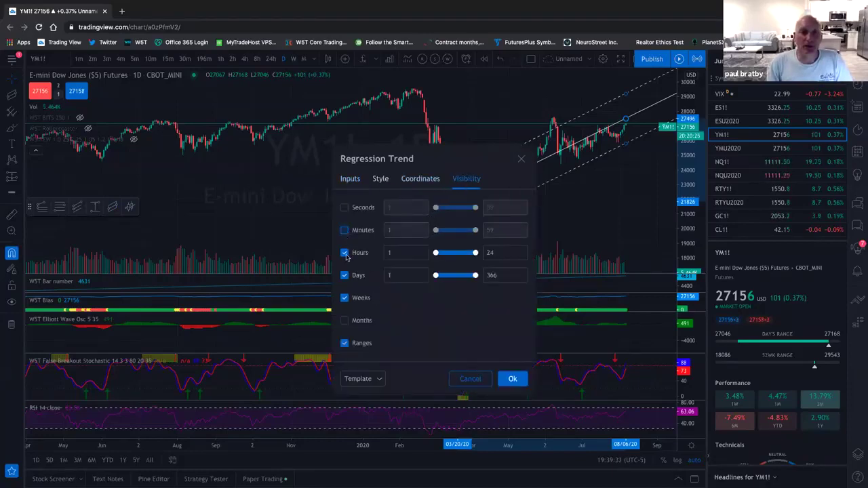
pyautogui.click(344, 254)
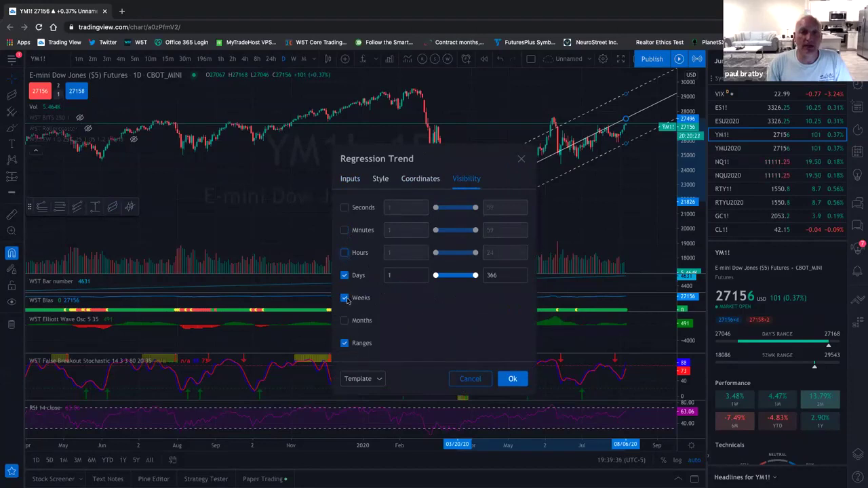
# - Review the regression trend's style options, including the base line colours and the Pearson's R setting
pyautogui.click(381, 179)
pyautogui.click(388, 210)
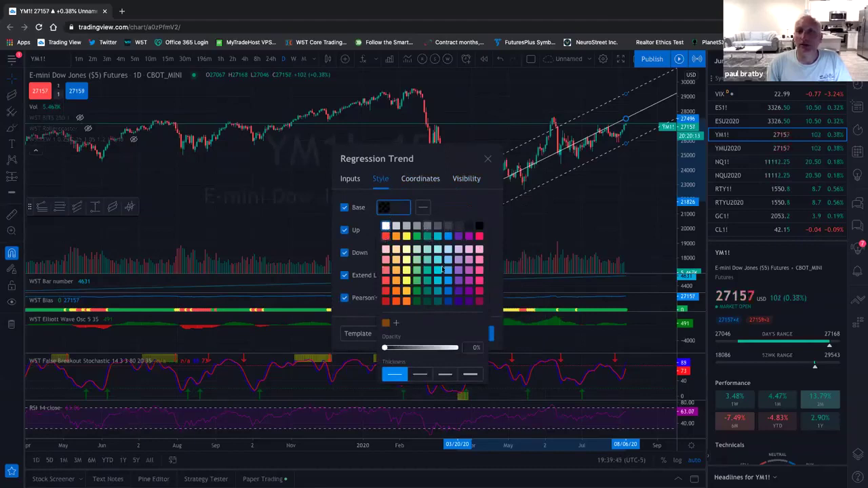
pyautogui.click(381, 321)
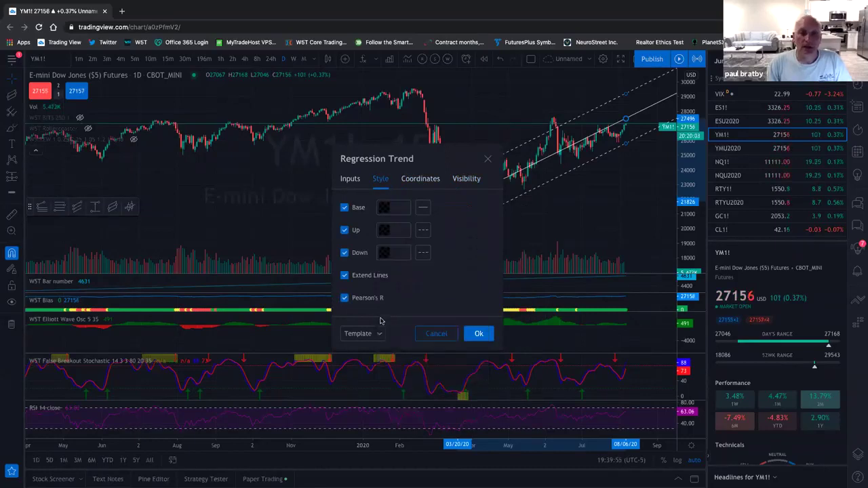
pyautogui.click(344, 298)
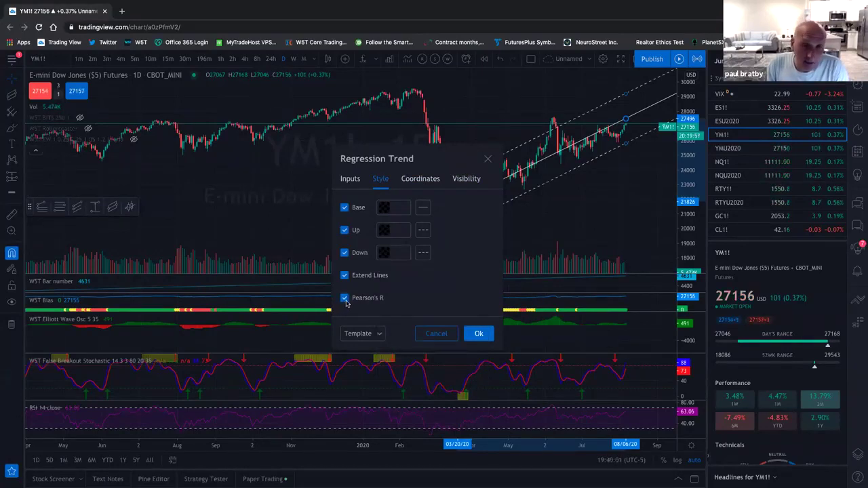
# - Show where the channel can be saved as a drawing template, and close the settings without saving one
pyautogui.click(378, 336)
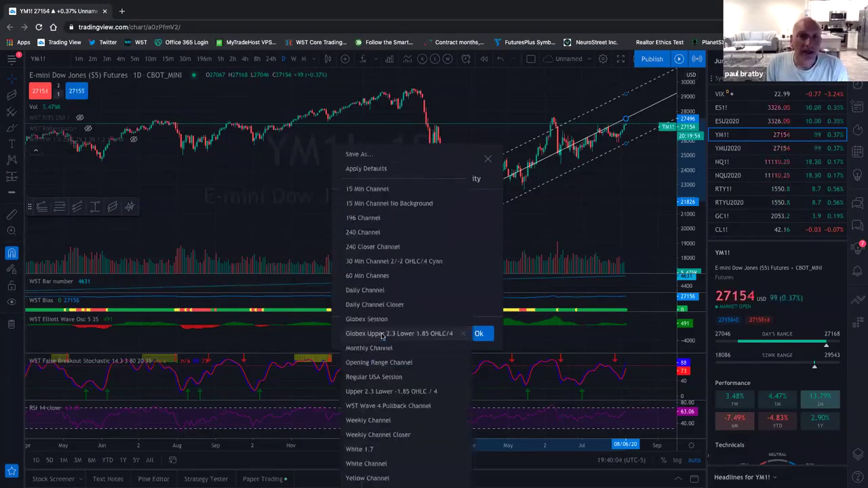
pyautogui.click(357, 154)
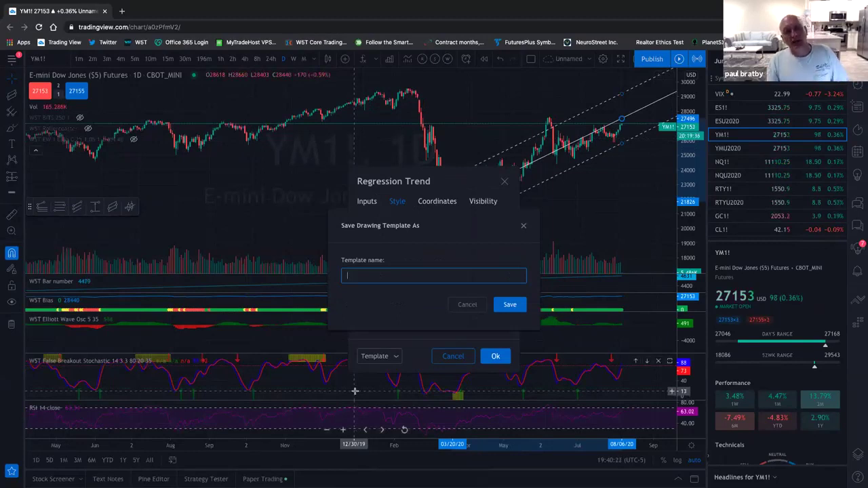
pyautogui.press('Escape')
pyautogui.press('Escape')
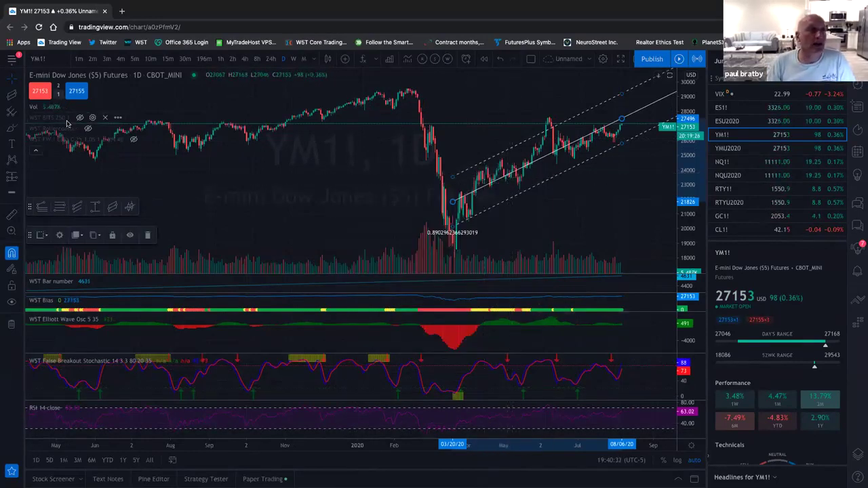
# - Switch the YM1! chart to the 1-hour interval and hide its volume bars
pyautogui.click(226, 61)
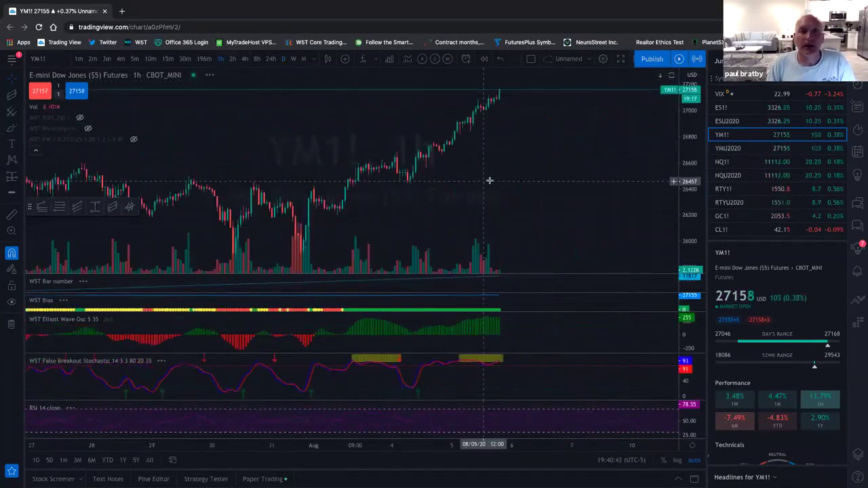
pyautogui.scroll(-5, 490, 181)
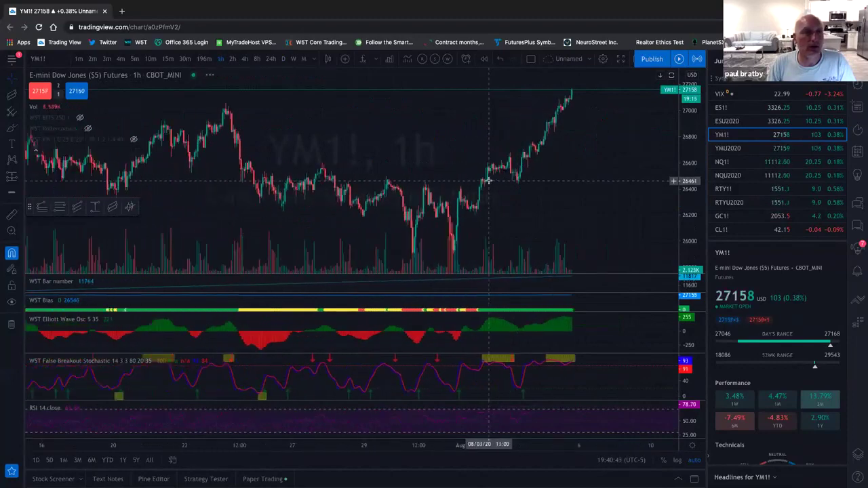
pyautogui.scroll(-1, 404, 221)
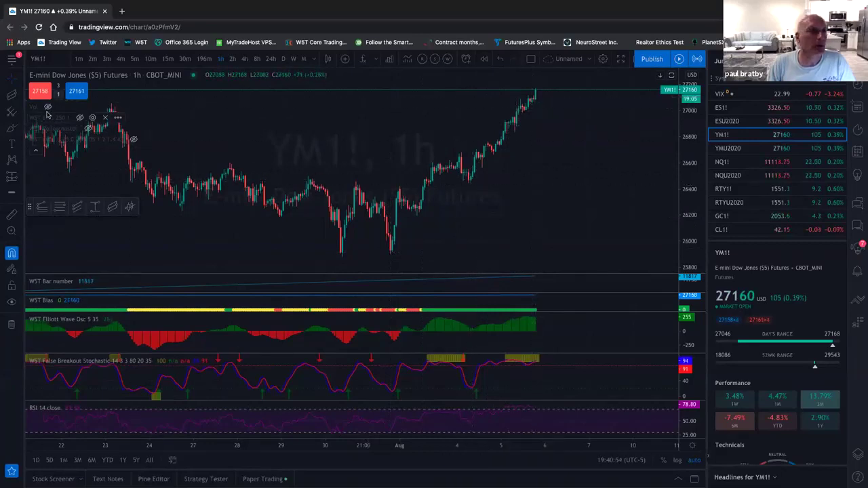
pyautogui.scroll(2, 346, 223)
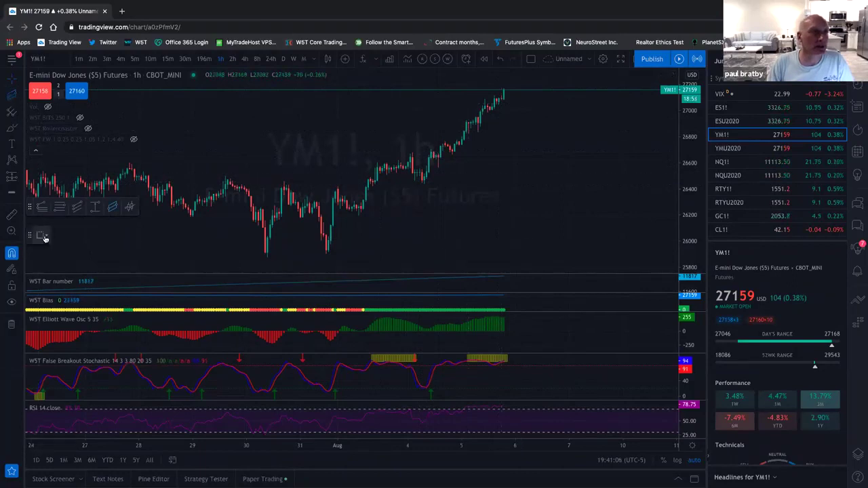
# - Draw a regression trend with the 15 Min Channel No Background template from the 08/04/20 07:00 low to the 08/05/20 19:00 bar
pyautogui.click(44, 234)
pyautogui.click(57, 279)
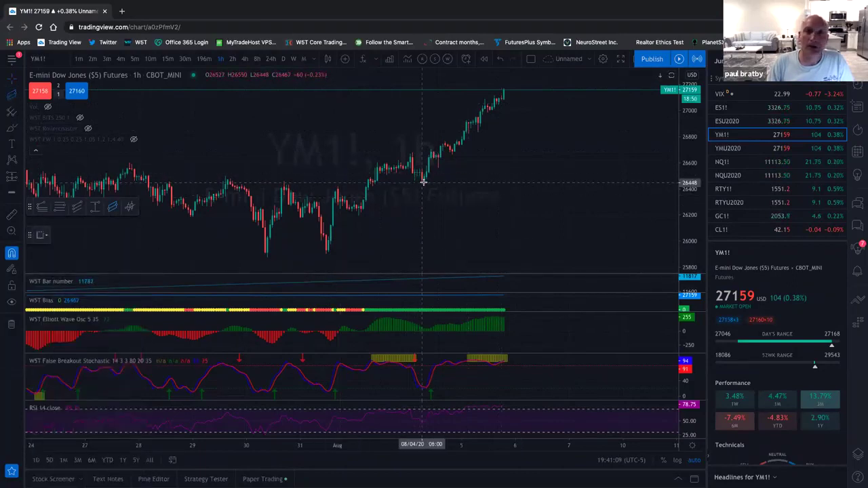
pyautogui.click(503, 93)
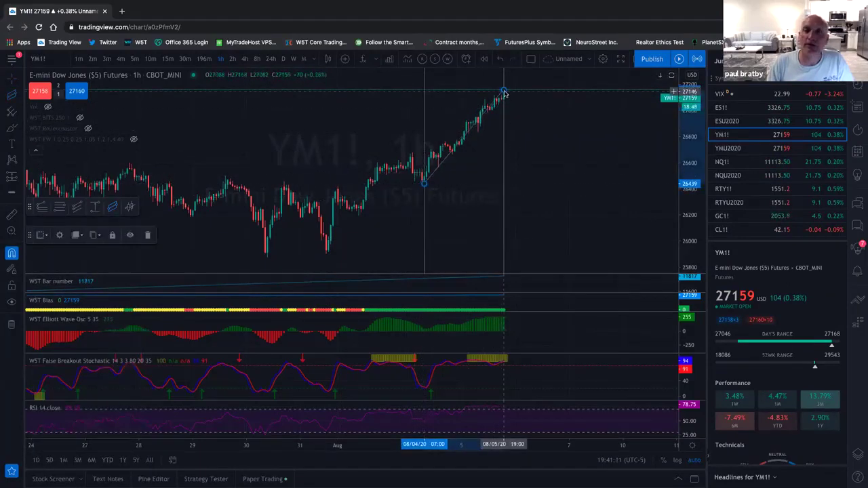
pyautogui.scroll(6, 581, 179)
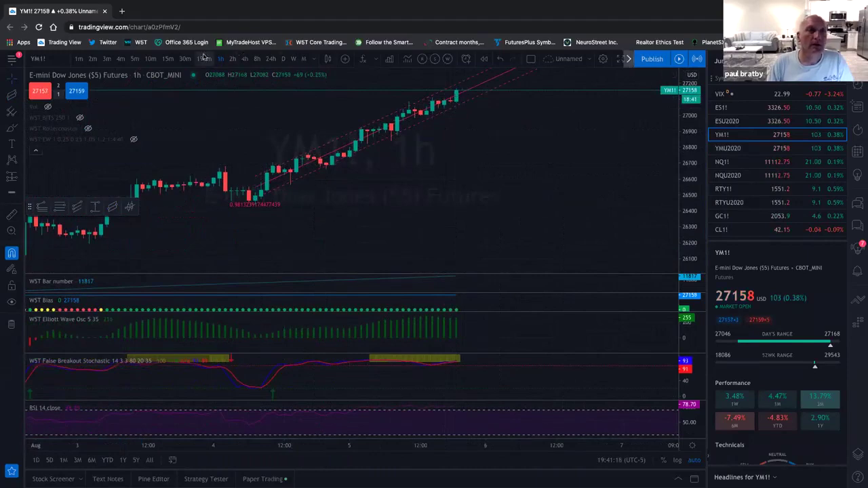
# - Switch the YM1! chart to the 15-minute interval and show the W5T BITS indicator over the channel
pyautogui.click(170, 62)
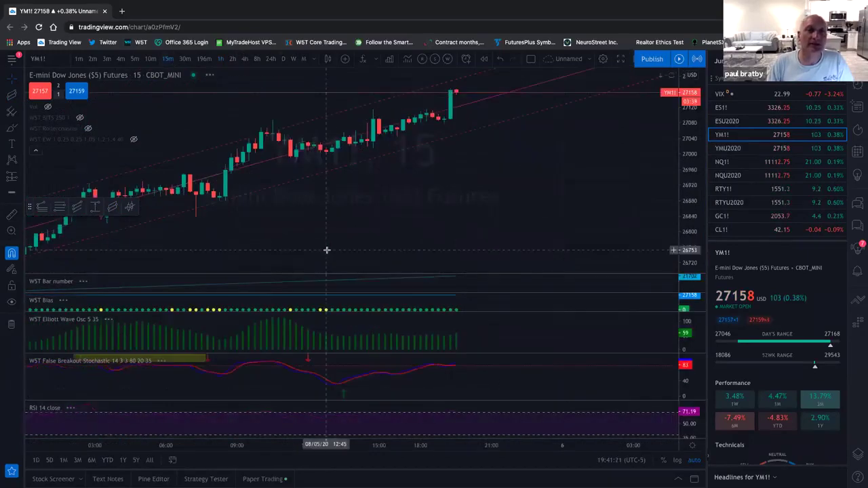
pyautogui.moveTo(344, 252); pyautogui.dragTo(431, 266)
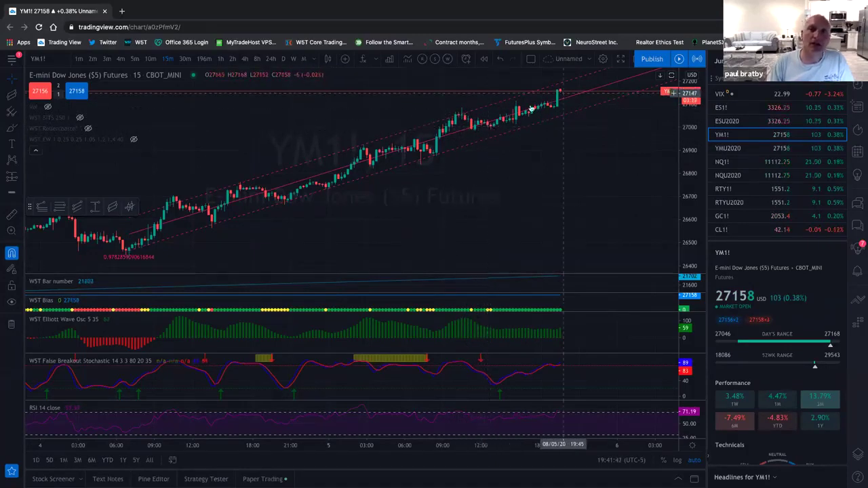
pyautogui.click(80, 118)
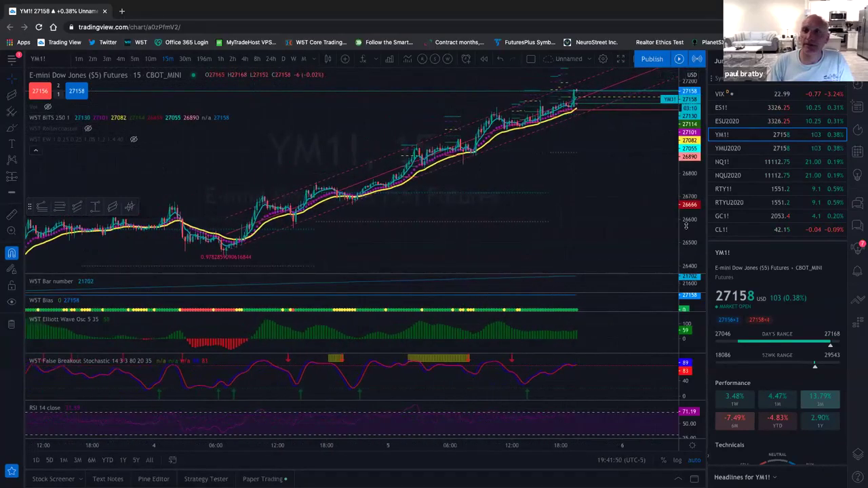
# - Examine the pullbacks inside the regression channel with W5T BITS, and show the W5T Rollercoaster indicator
pyautogui.scroll(5, 506, 198)
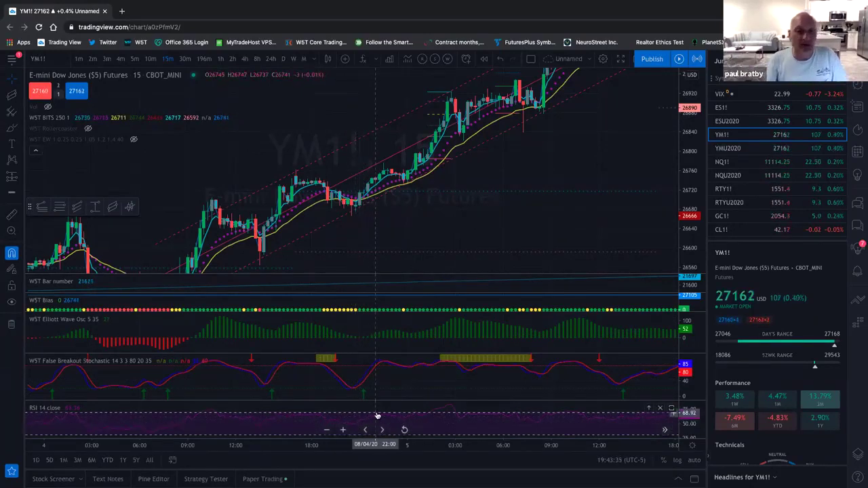
pyautogui.hscroll(2, 368, 368)
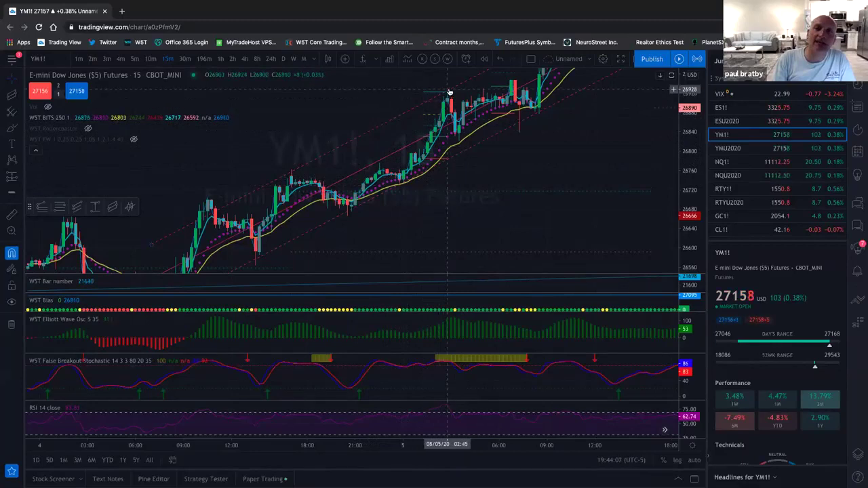
pyautogui.moveTo(447, 95); pyautogui.dragTo(465, 101)
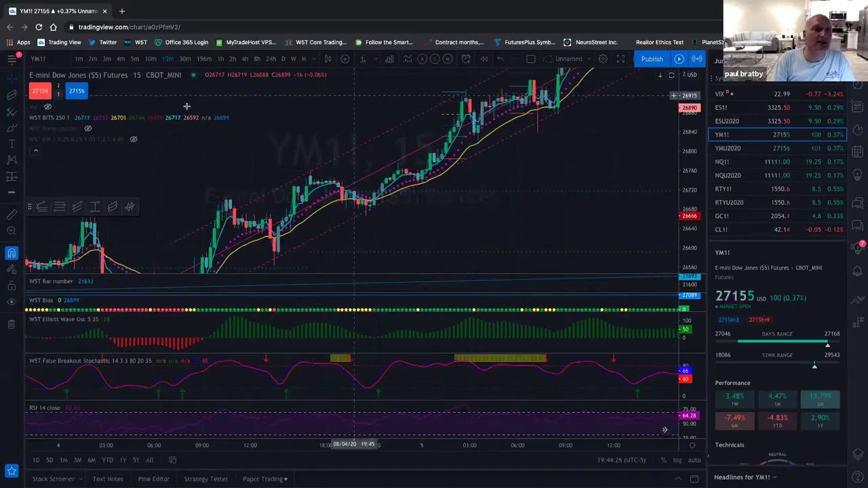
pyautogui.moveTo(471, 93); pyautogui.dragTo(326, 186)
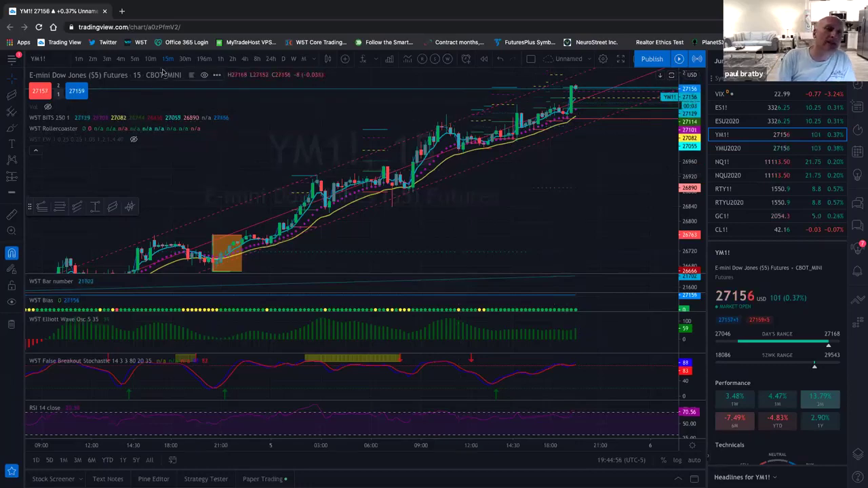
# - Switch the chart to the 5-minute interval and review the W5T Rollercoaster zones along the channel
pyautogui.click(134, 59)
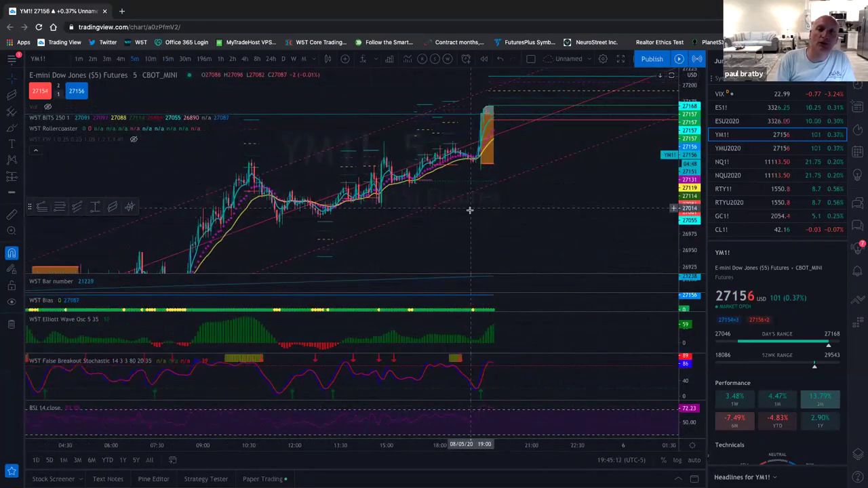
pyautogui.scroll(-1, 469, 229)
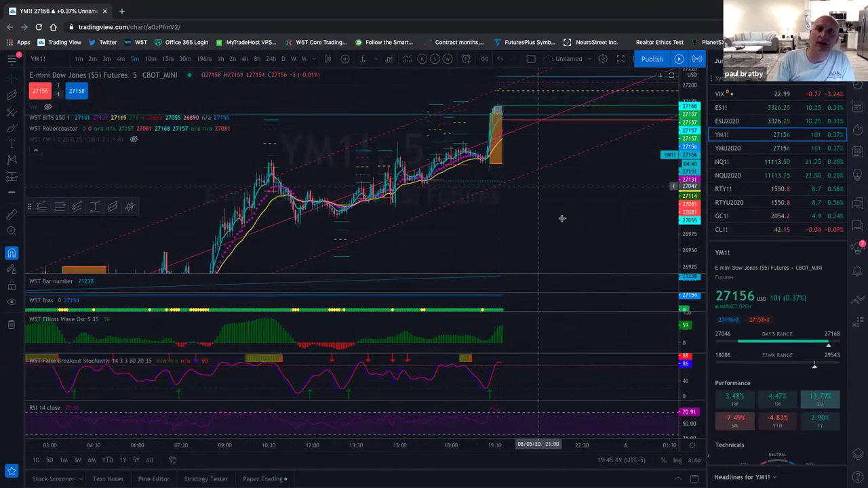
pyautogui.moveTo(434, 319); pyautogui.dragTo(508, 223)
pyautogui.hscroll(-10, 509, 224)
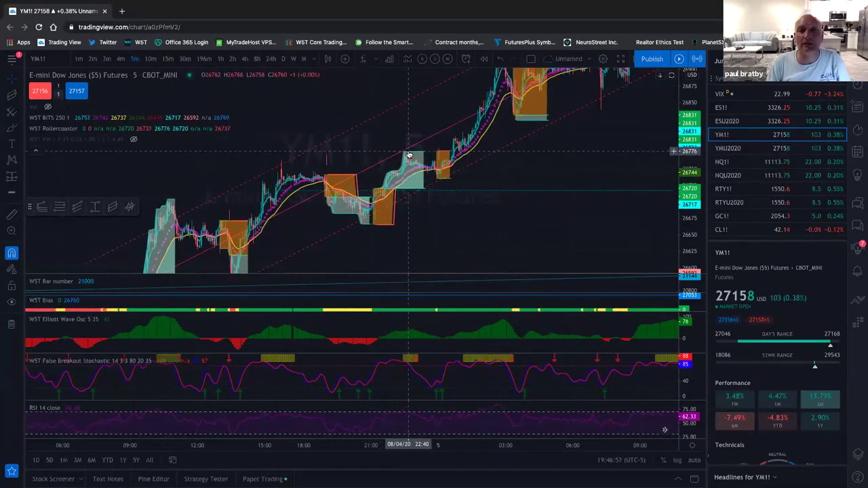
pyautogui.hscroll(5, 408, 155)
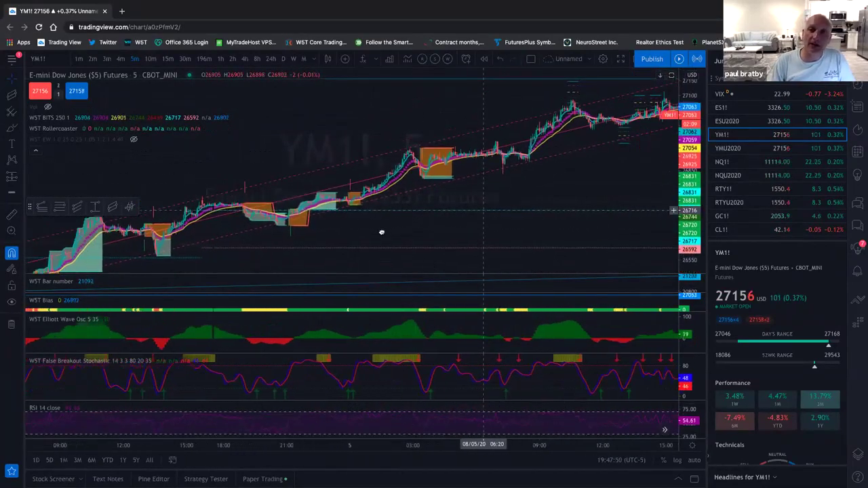
# - Hide the W5T BITS indicator and show W5T EW together with W5T Rollercoaster on the 5-minute chart
pyautogui.hscroll(5, 373, 234)
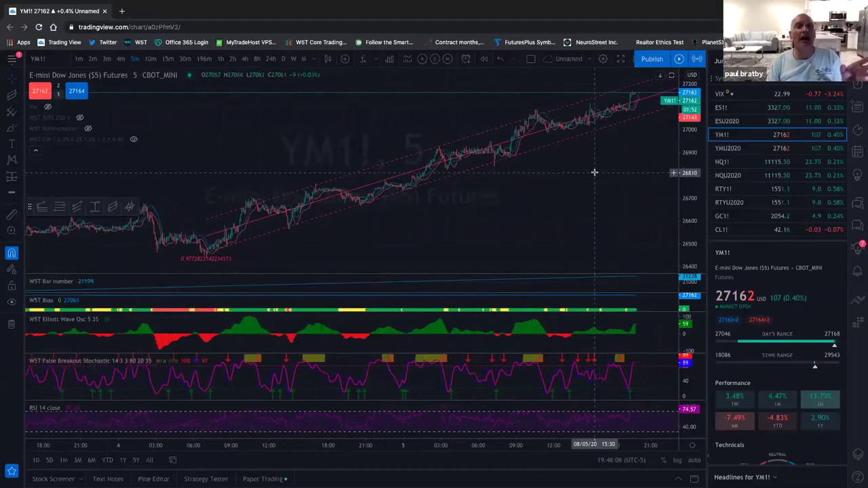
pyautogui.scroll(3, 554, 178)
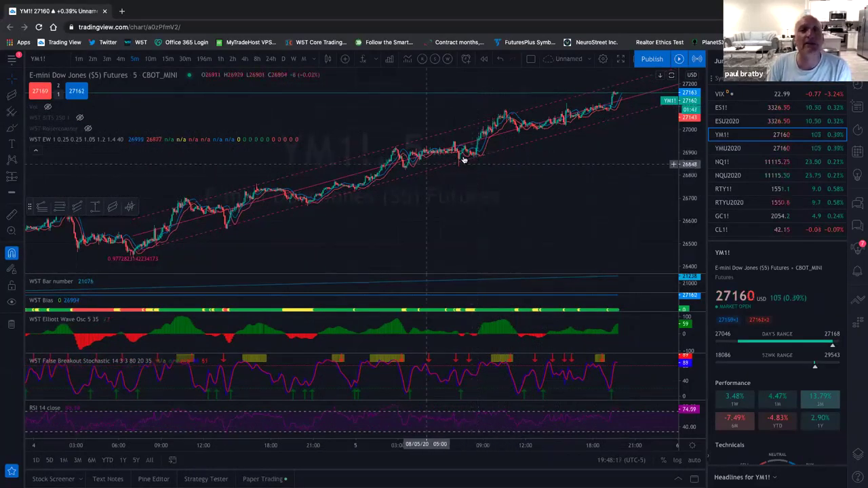
pyautogui.click(87, 128)
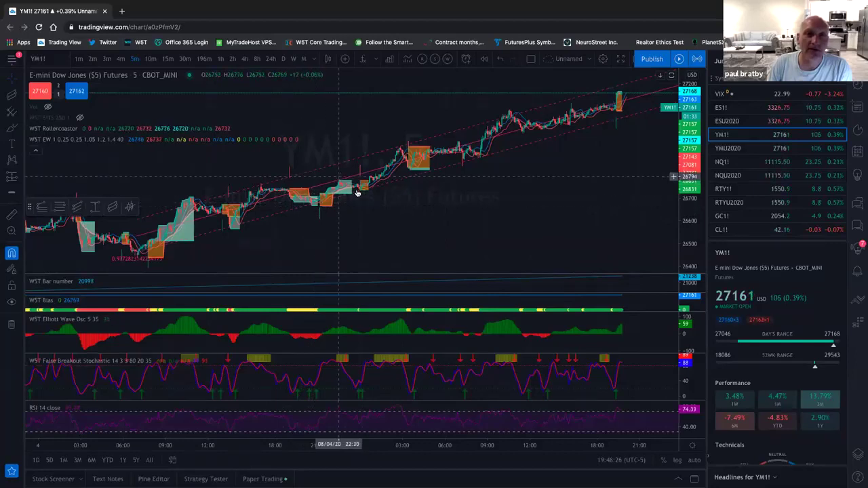
# - Set the W5T EW indicator's Start On Bar Number to 20906
pyautogui.scroll(-1, 309, 208)
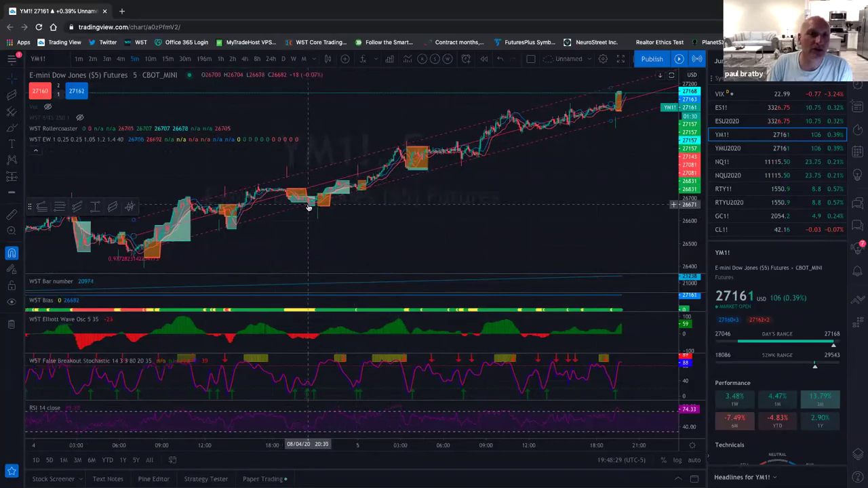
pyautogui.scroll(-2, 308, 207)
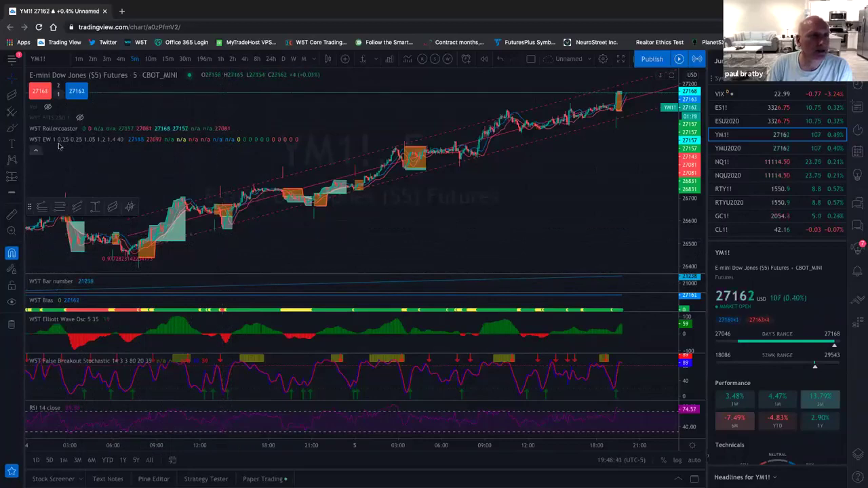
pyautogui.click(146, 139)
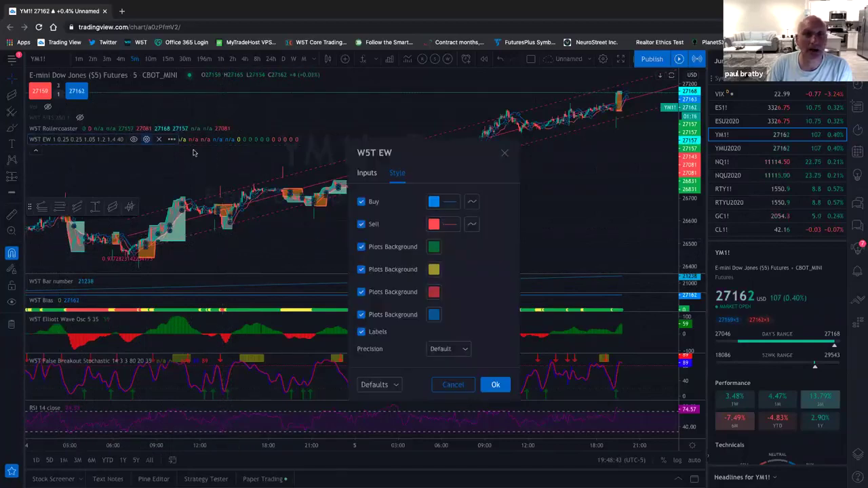
pyautogui.click(367, 174)
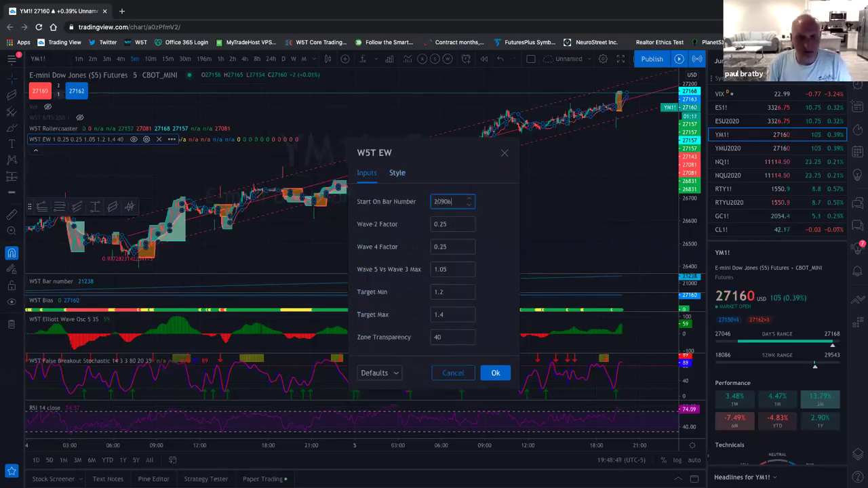
pyautogui.write('20906')
pyautogui.click(495, 374)
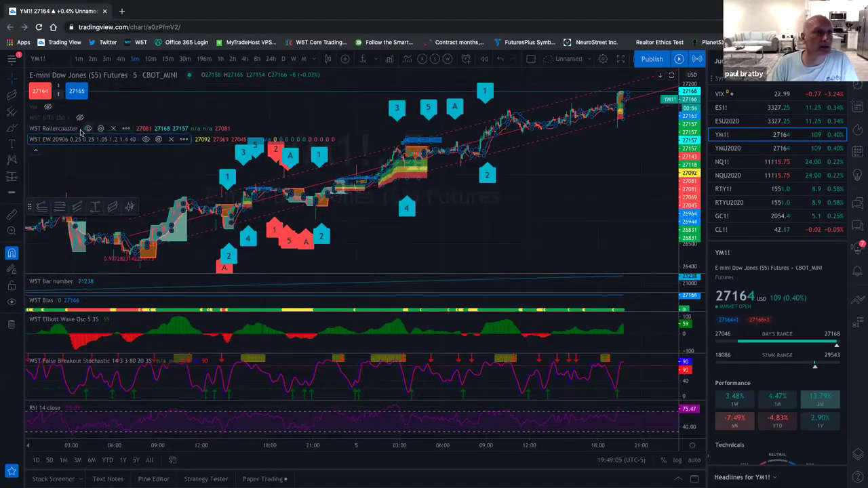
# - Hide the W5T Rollercoaster indicator and examine the Elliott wave labels and coloured pullback zones along the channel
pyautogui.click(87, 128)
pyautogui.scroll(3, 291, 242)
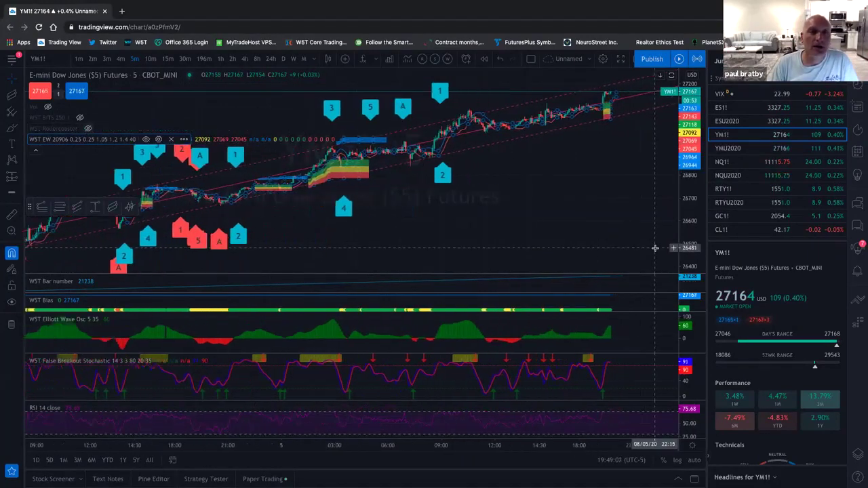
pyautogui.moveTo(523, 253); pyautogui.dragTo(660, 254)
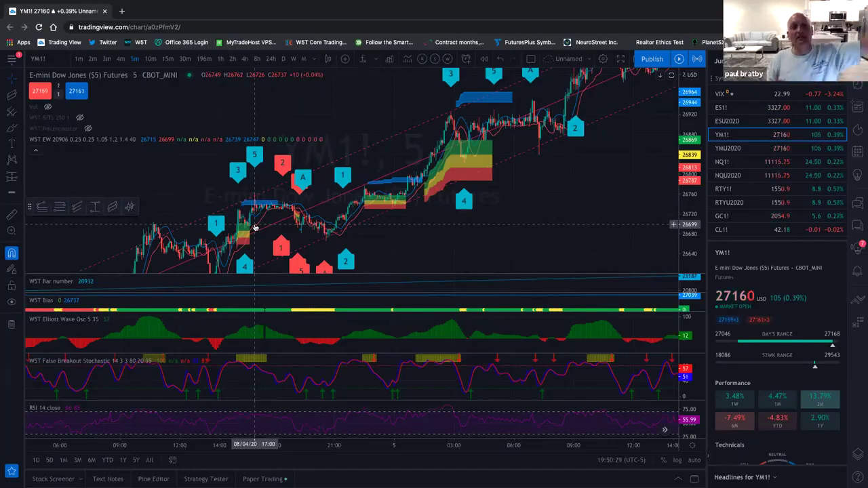
pyautogui.moveTo(422, 193); pyautogui.dragTo(487, 177)
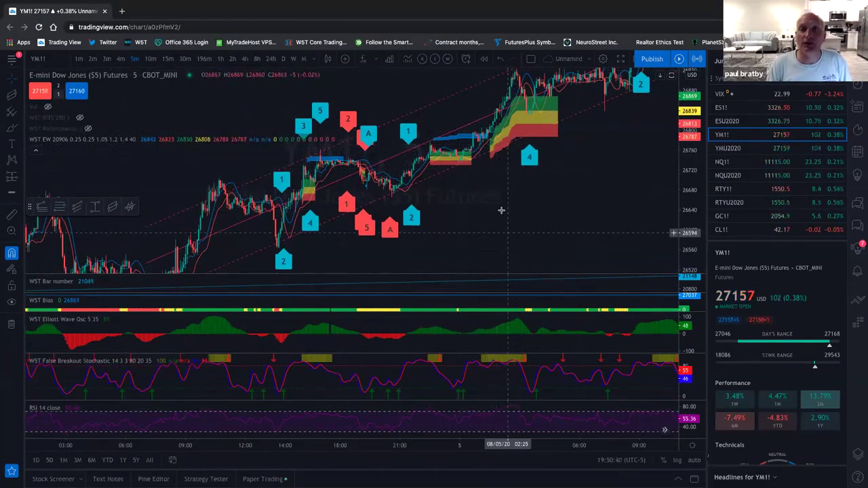
pyautogui.moveTo(510, 108); pyautogui.dragTo(506, 144)
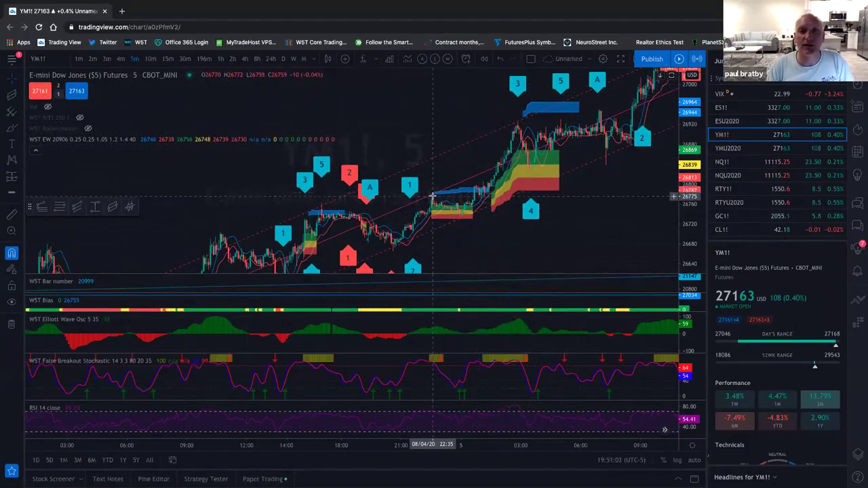
pyautogui.scroll(1, 671, 224)
pyautogui.scroll(3, 672, 224)
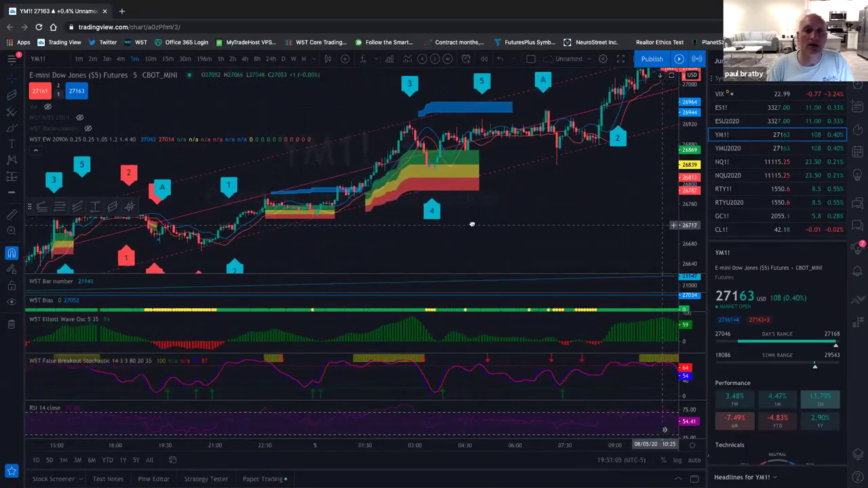
pyautogui.scroll(2, 683, 187)
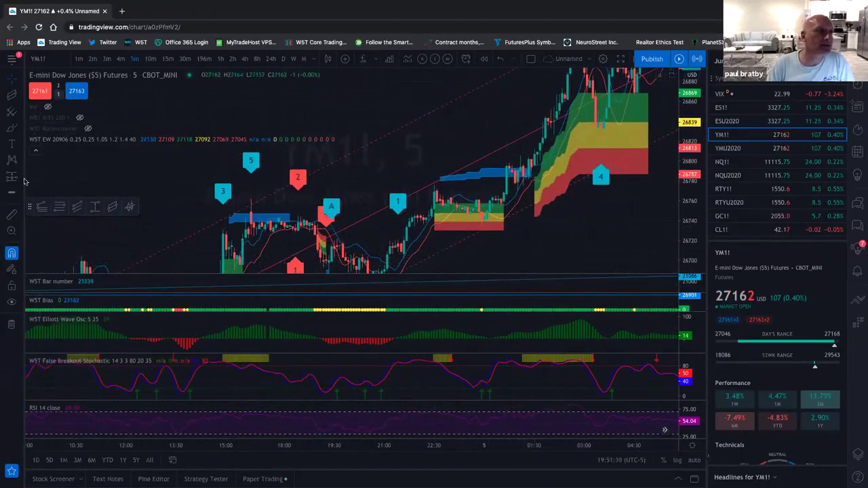
# - Draw a regression trend with the W5T Wave 4 Pullback Channel template over the pullback from 22:30 to 23:55 on 08/04/20
pyautogui.click(10, 97)
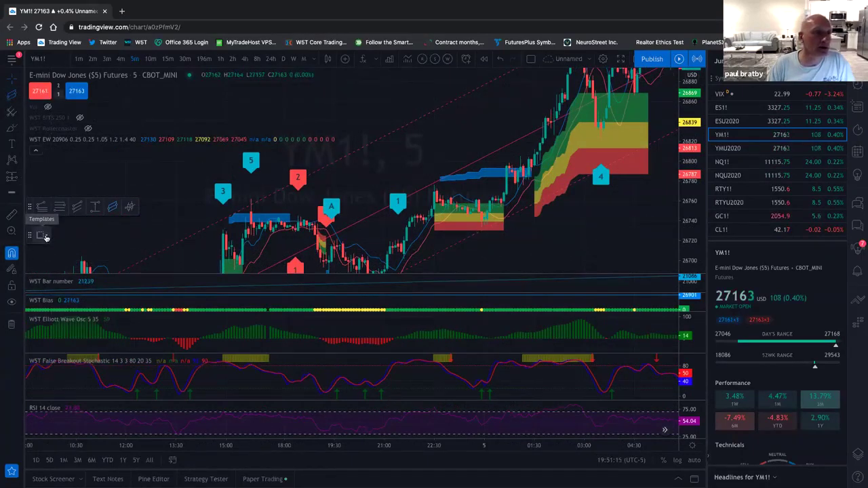
pyautogui.click(49, 237)
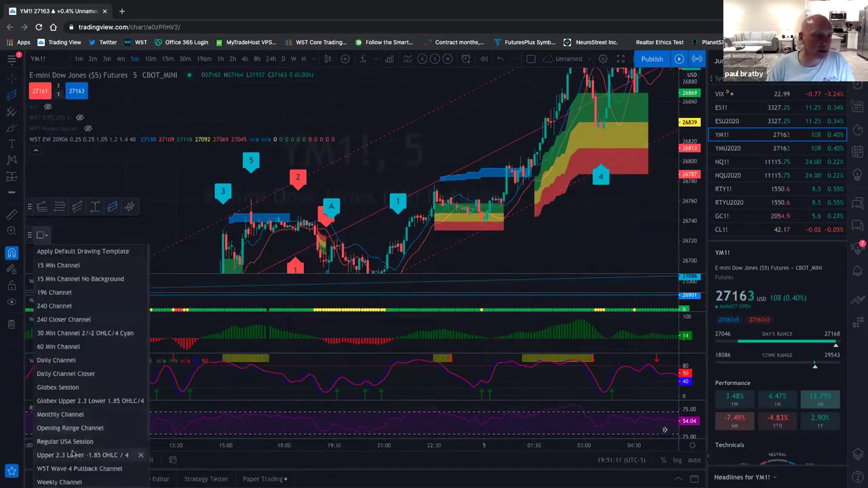
pyautogui.scroll(-2, 75, 422)
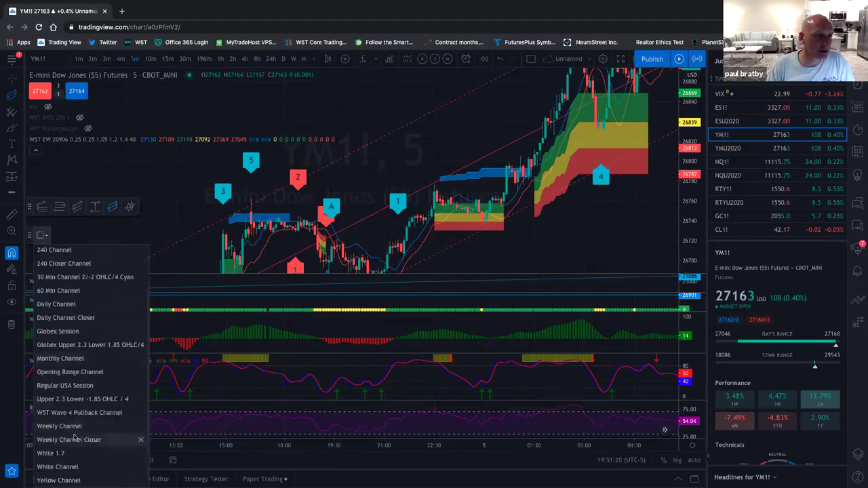
pyautogui.click(75, 414)
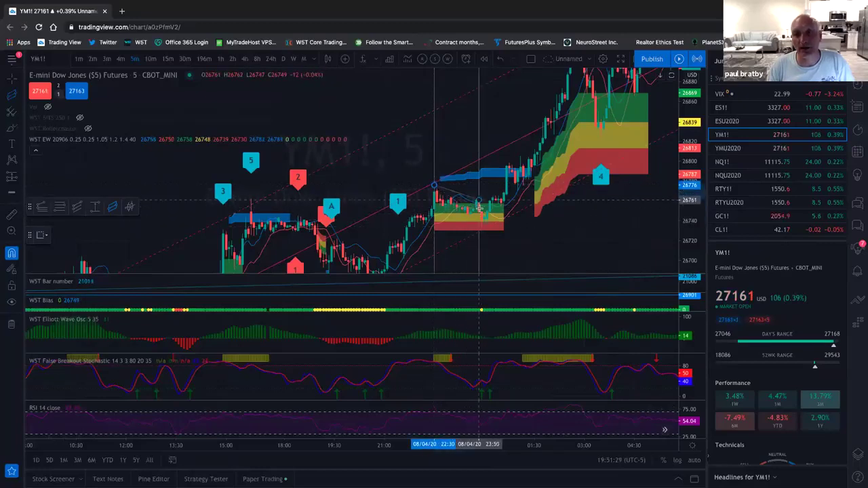
pyautogui.click(483, 226)
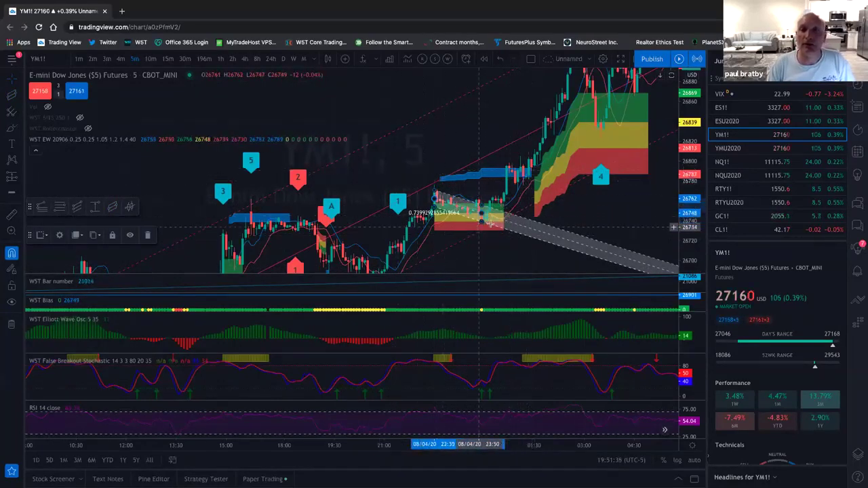
pyautogui.moveTo(696, 251); pyautogui.dragTo(696, 236)
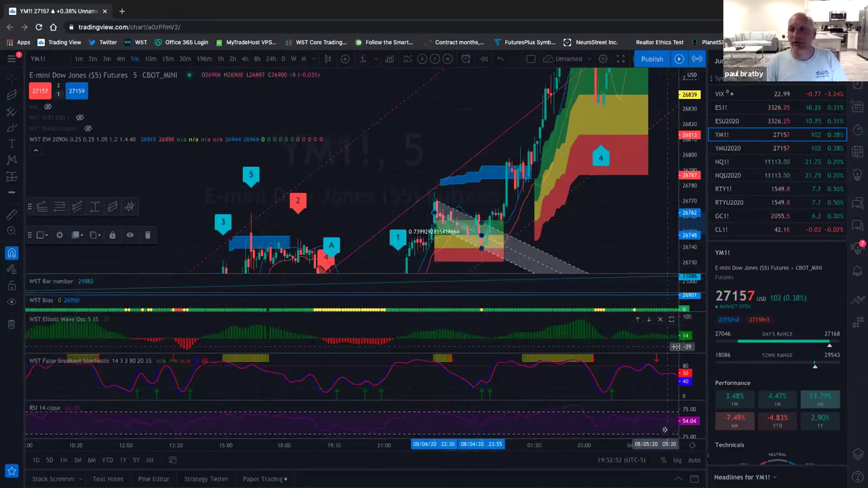
pyautogui.click(489, 329)
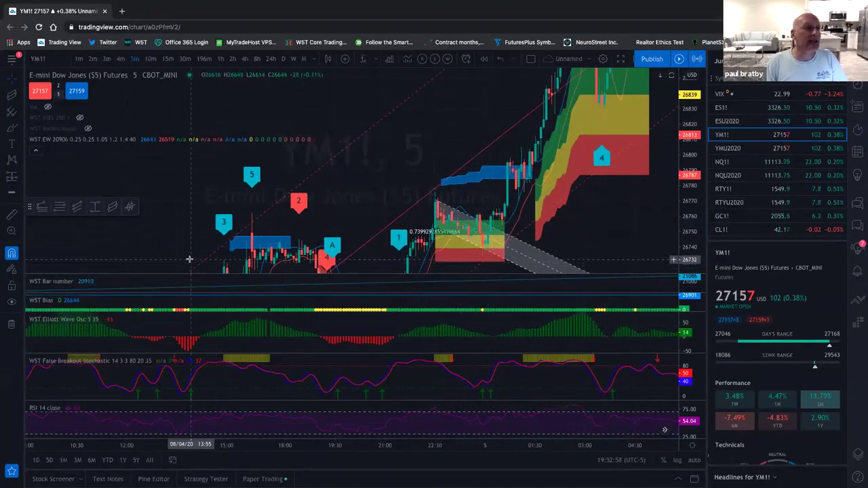
# - Draw a Fib Retracement with the W5T 90/140 Fib template on the W5T Elliott Wave Osc from 08/04/20 22:10 to 08/05/20 00:15
pyautogui.click(23, 179)
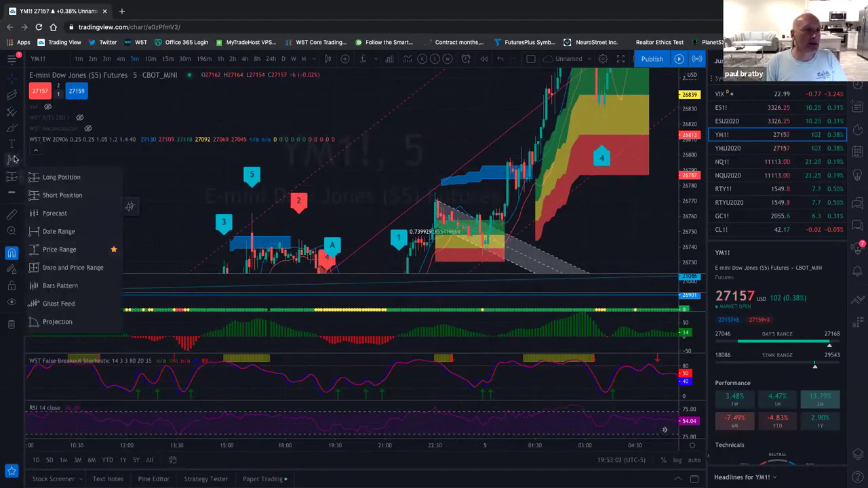
pyautogui.click(8, 112)
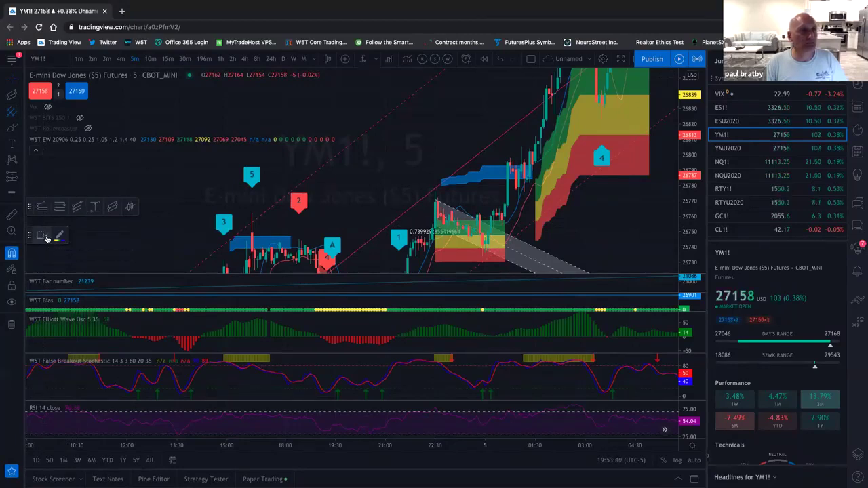
pyautogui.click(20, 111)
pyautogui.click(72, 274)
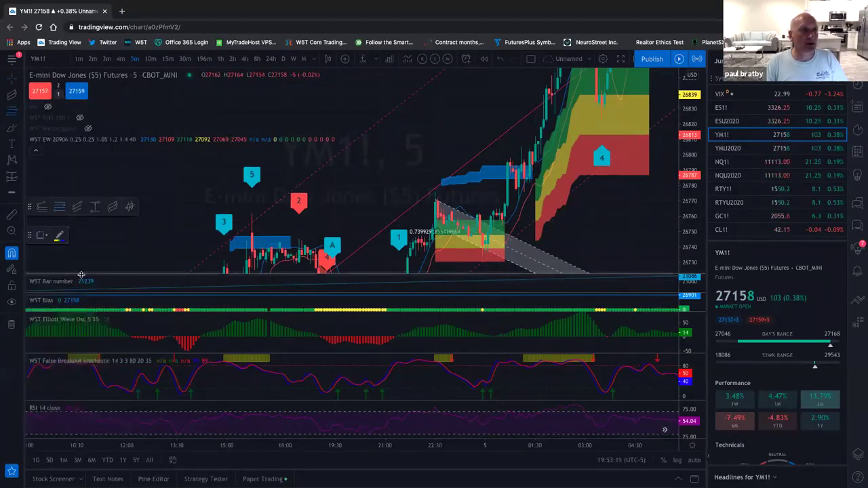
pyautogui.click(45, 236)
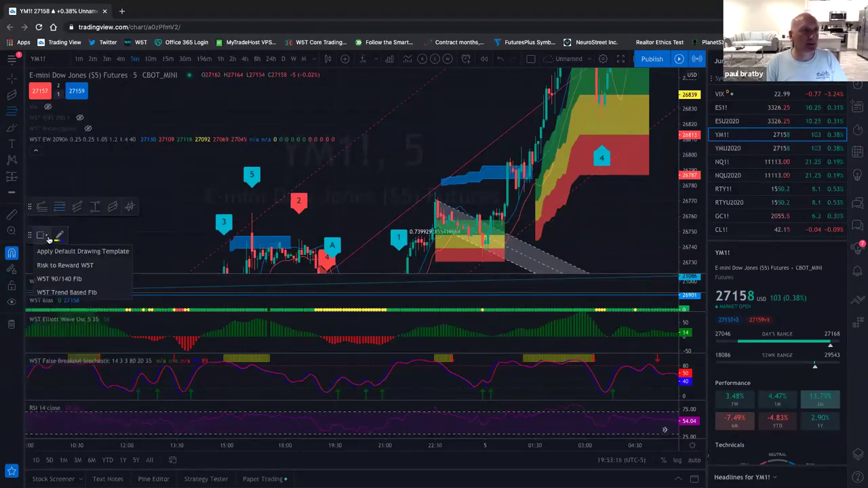
pyautogui.click(59, 279)
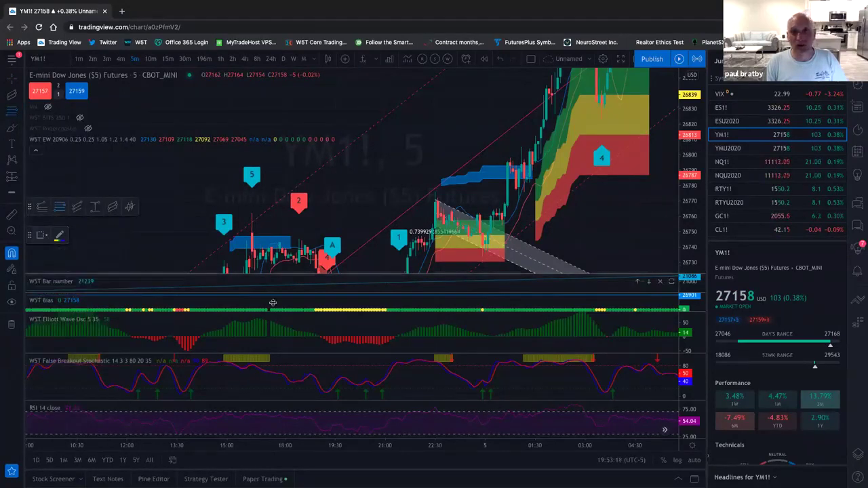
pyautogui.click(495, 336)
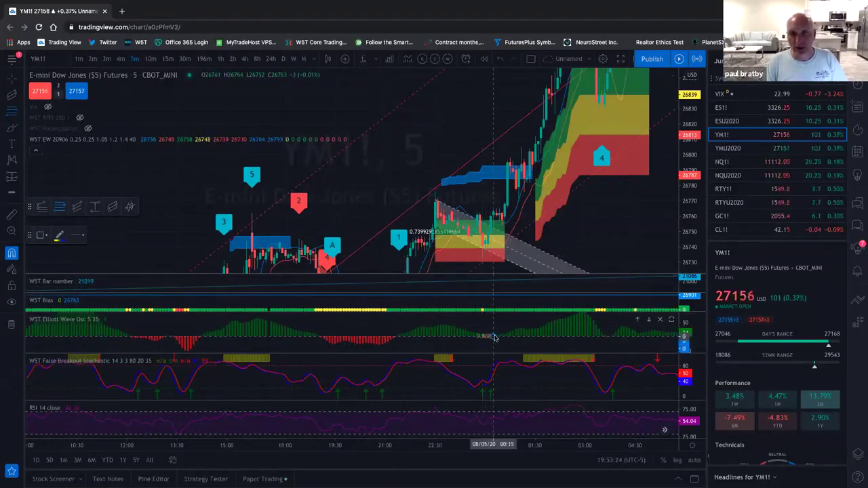
pyautogui.click(423, 323)
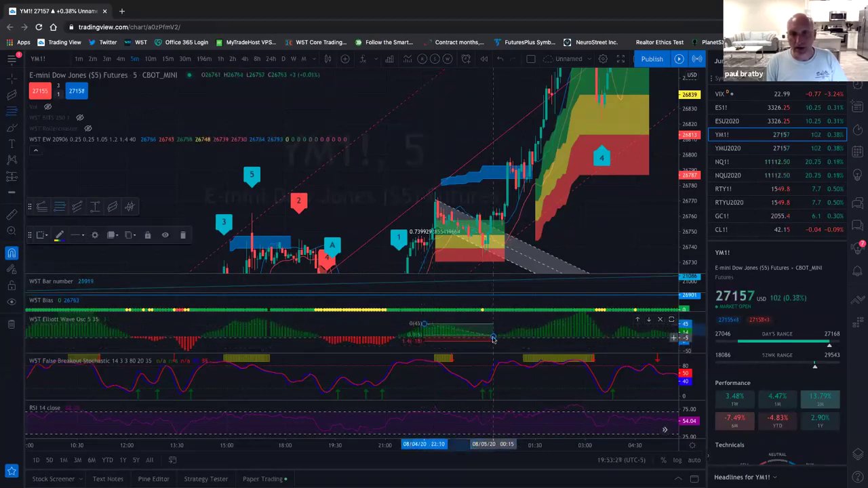
pyautogui.moveTo(493, 336); pyautogui.dragTo(493, 337)
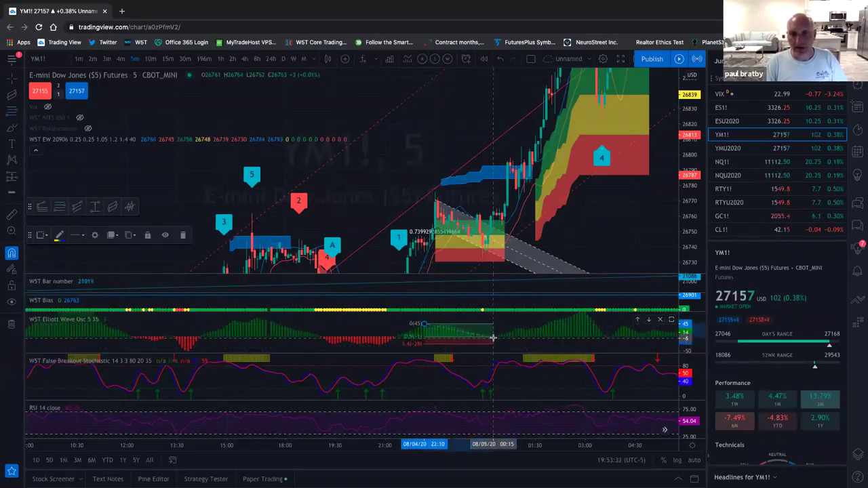
pyautogui.click(522, 339)
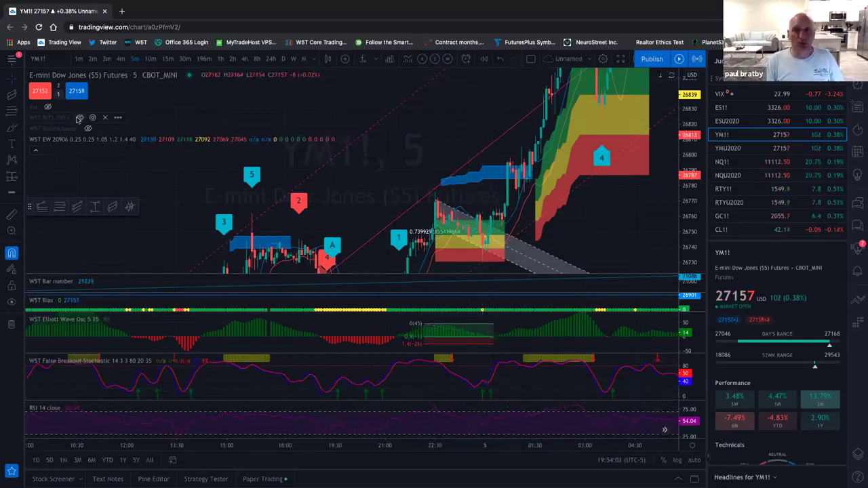
# - Show the W5T BITS indicator on the 5-minute chart alongside W5T EW
pyautogui.click(78, 118)
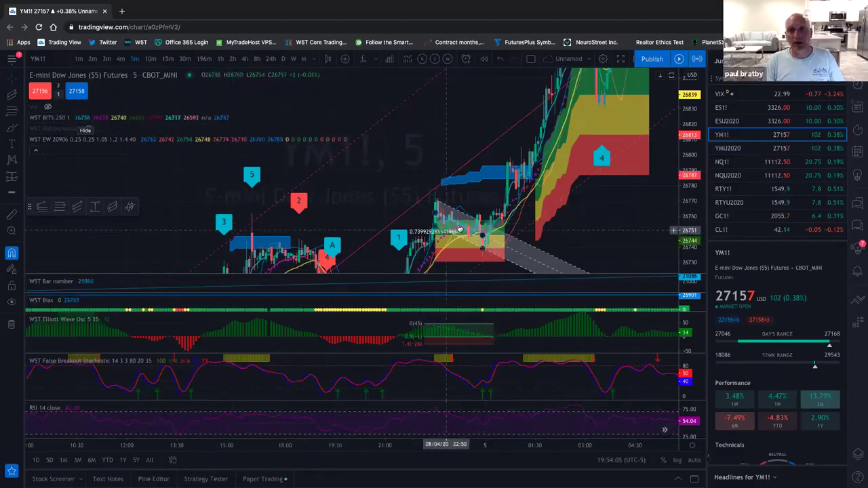
pyautogui.hscroll(-1, 487, 236)
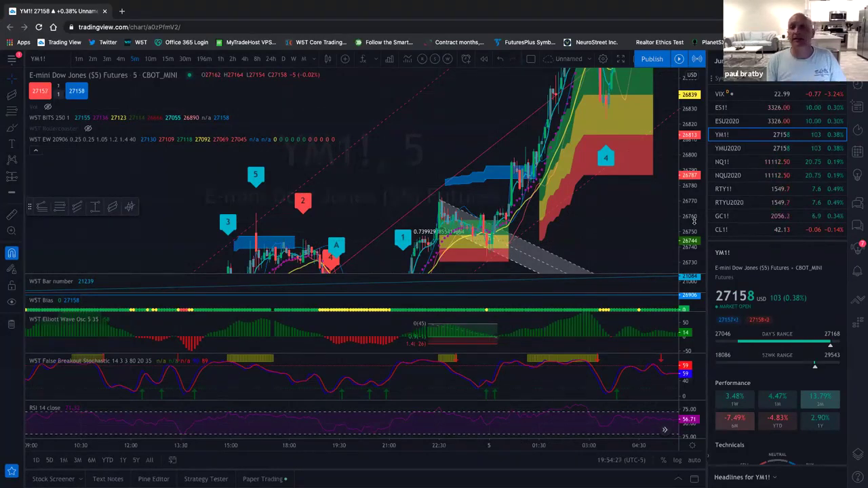
pyautogui.moveTo(693, 180); pyautogui.dragTo(690, 234)
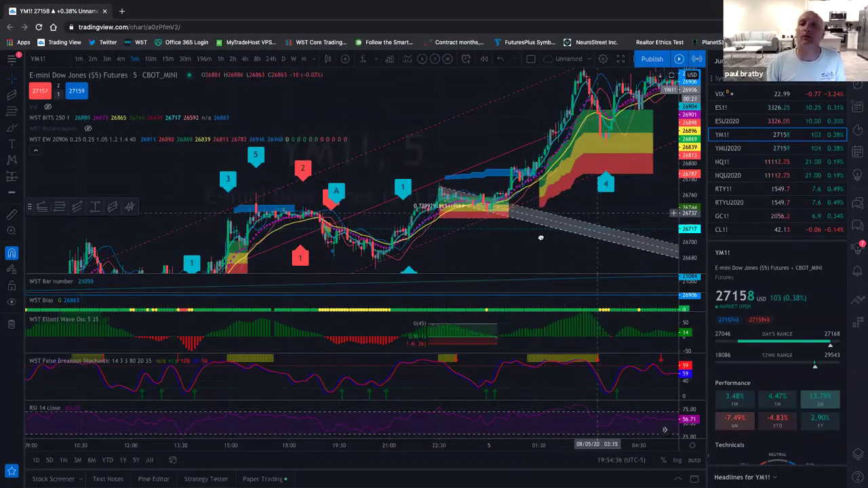
# - Draw a regression trend over the wave 4 pullback, from the wave 3 high at 02:50 to the low at 03:30 on 08/05/20
pyautogui.scroll(1, 541, 238)
pyautogui.scroll(2, 533, 254)
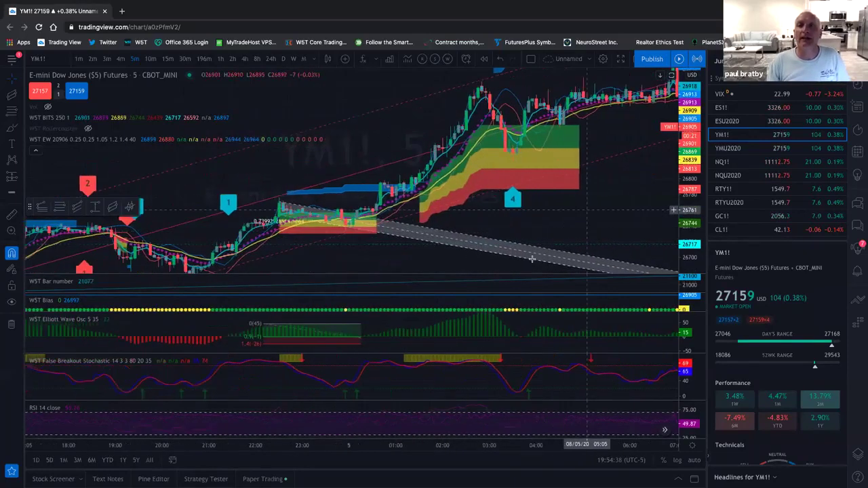
pyautogui.hscroll(3, 533, 259)
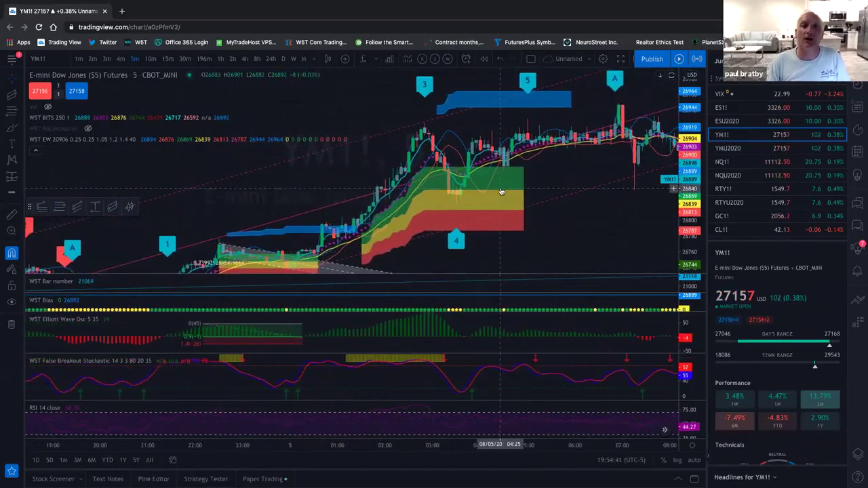
pyautogui.scroll(2, 448, 224)
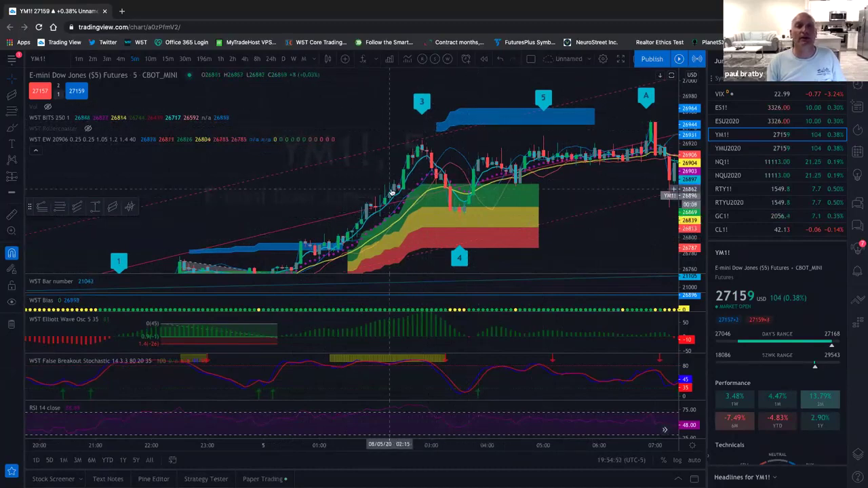
pyautogui.scroll(1, 391, 193)
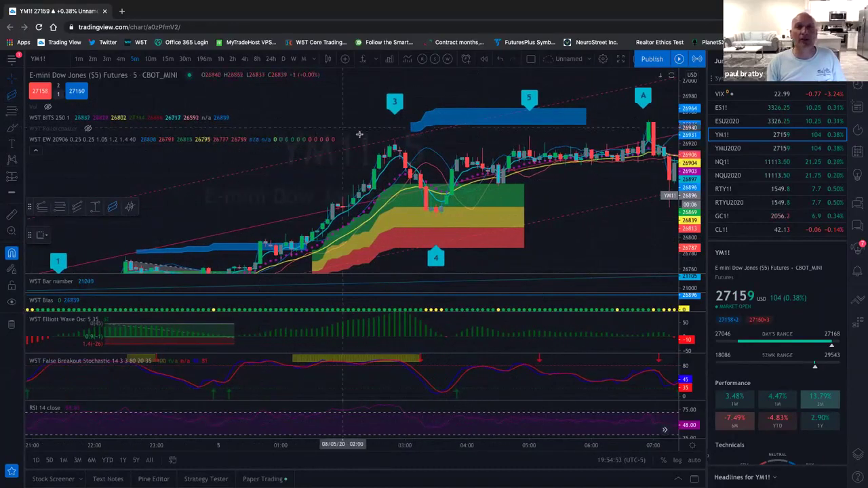
pyautogui.click(393, 139)
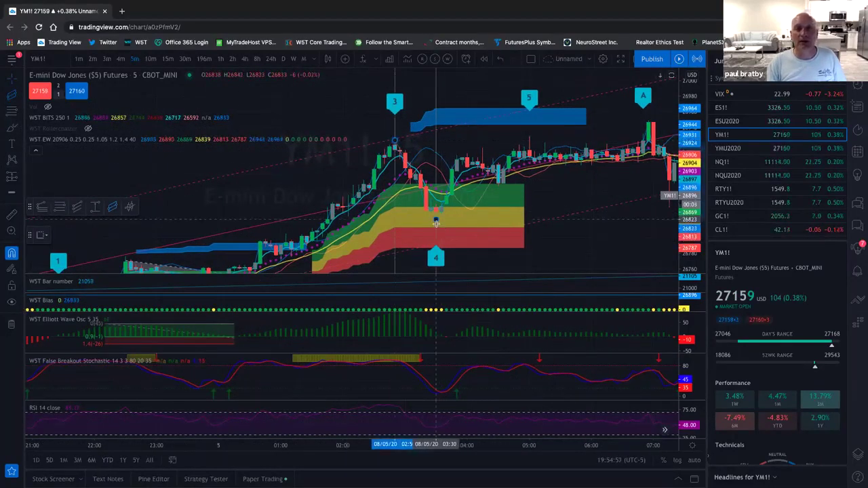
pyautogui.click(436, 224)
pyautogui.scroll(3, 421, 246)
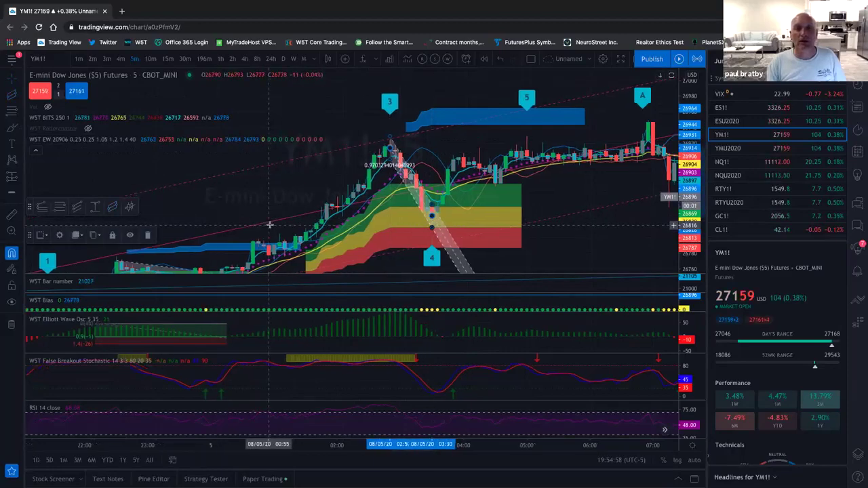
# - Examine the candles between the wave 4 low and wave 5 against the regression channel, pullback zones and W5T BITS lines
pyautogui.hscroll(-5, 421, 245)
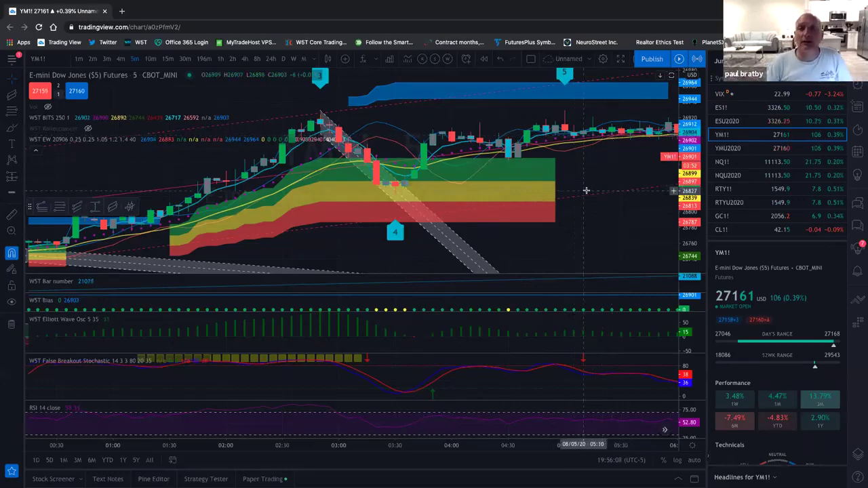
pyautogui.scroll(-2, 613, 143)
pyautogui.moveTo(687, 212); pyautogui.dragTo(688, 153)
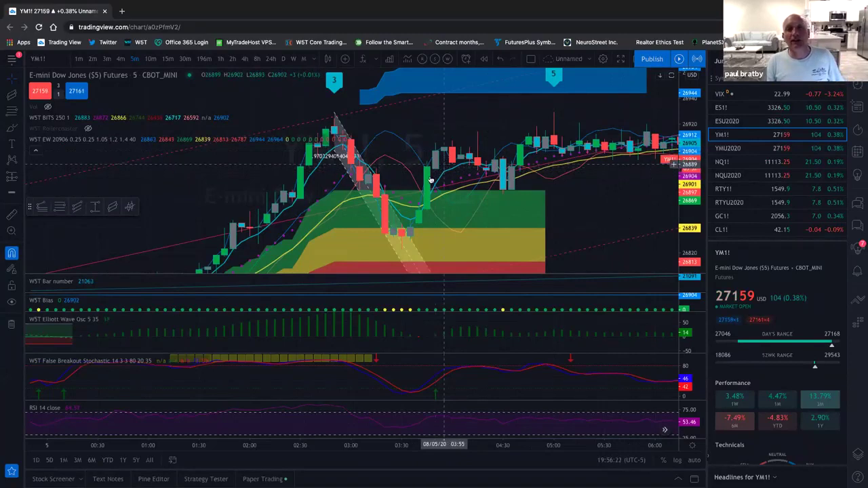
pyautogui.scroll(2, 438, 166)
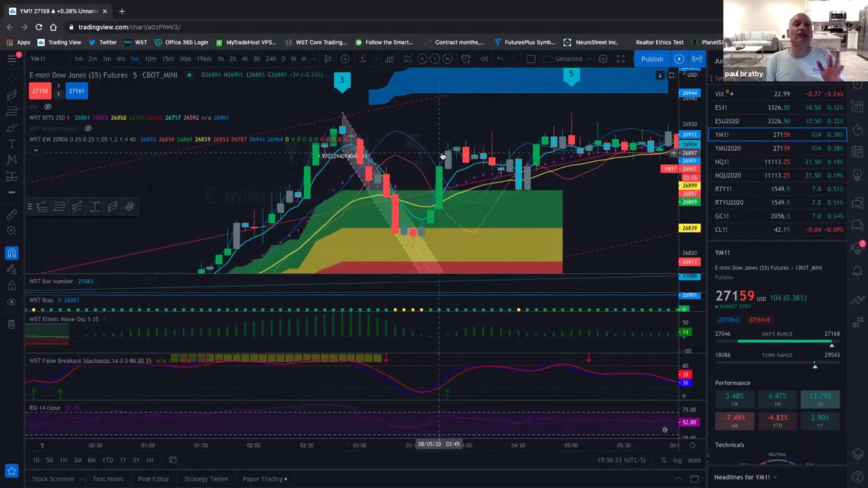
pyautogui.hscroll(1, 442, 156)
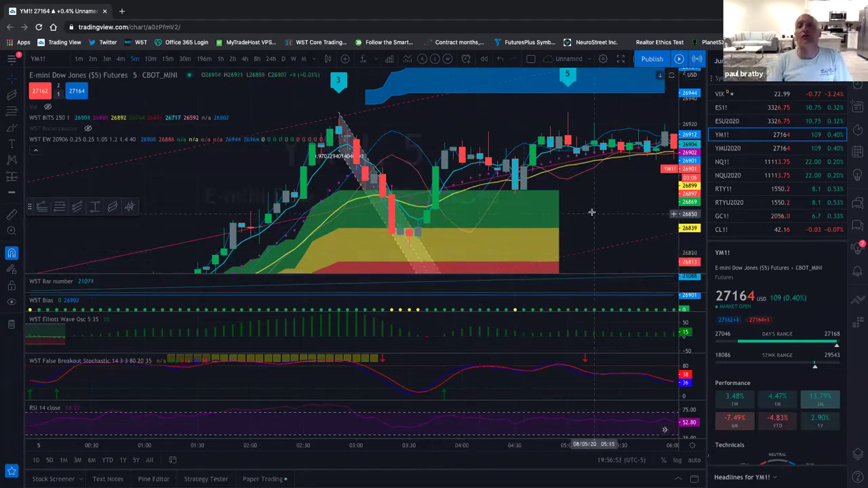
pyautogui.hscroll(2, 505, 192)
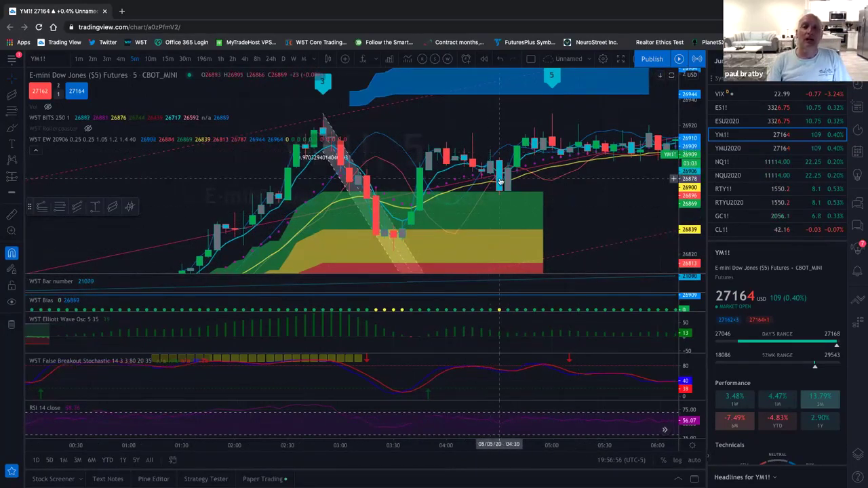